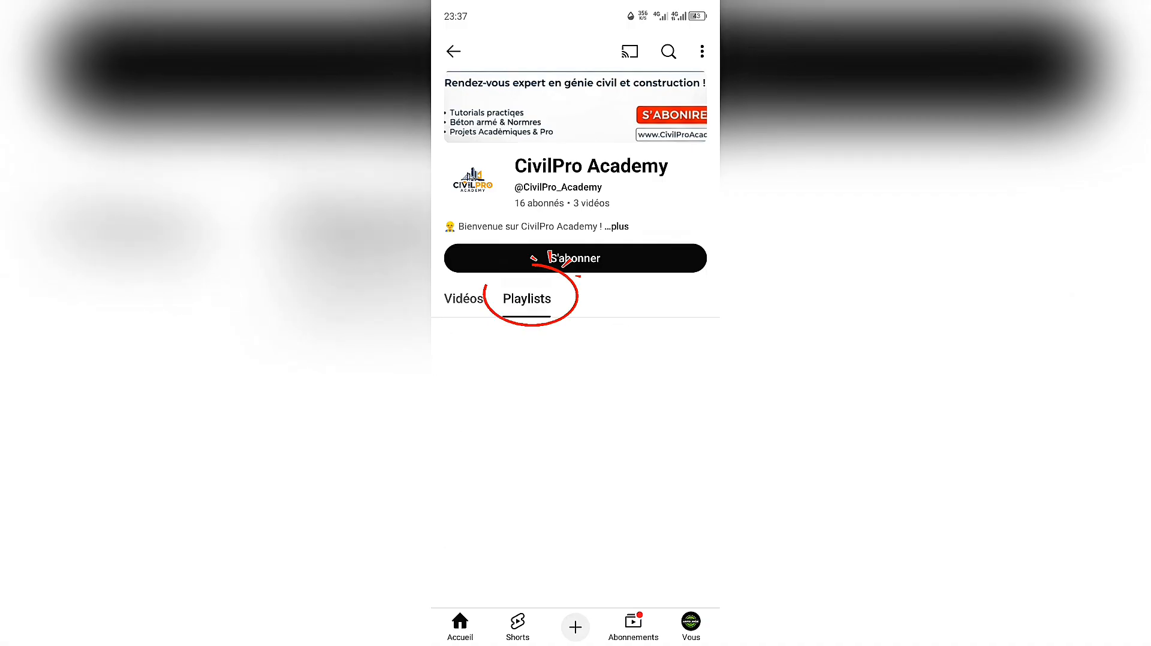
- Open the Tutoriel Metrec playlist on the CivilPro Academy channel
left_click(527, 299)
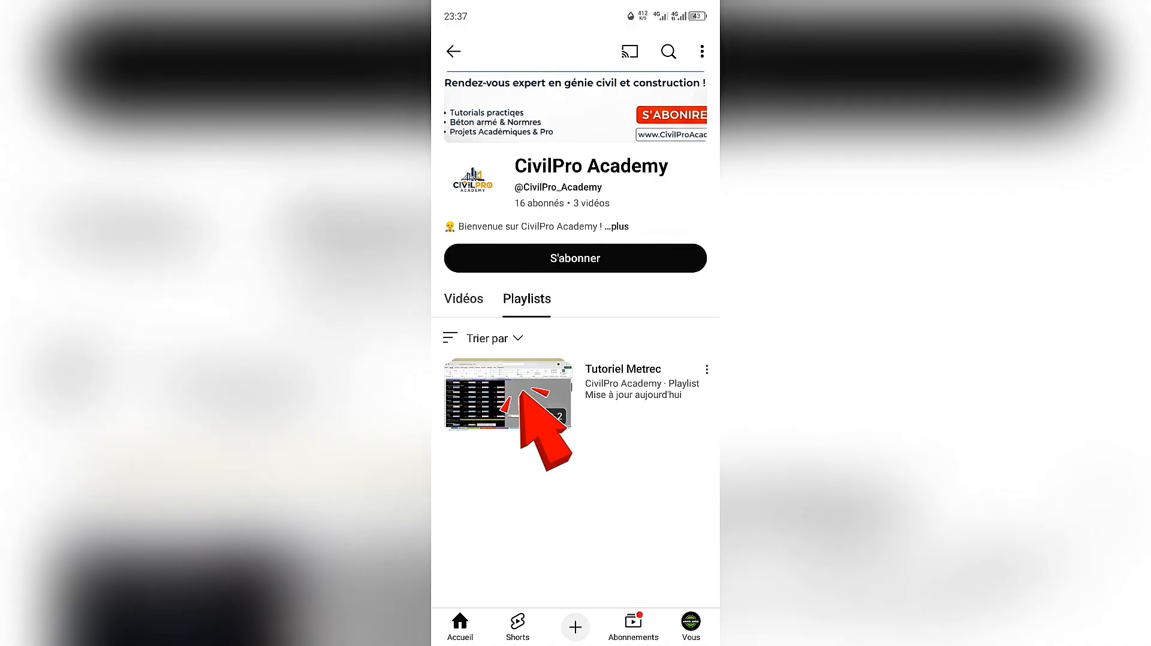
left_click(508, 394)
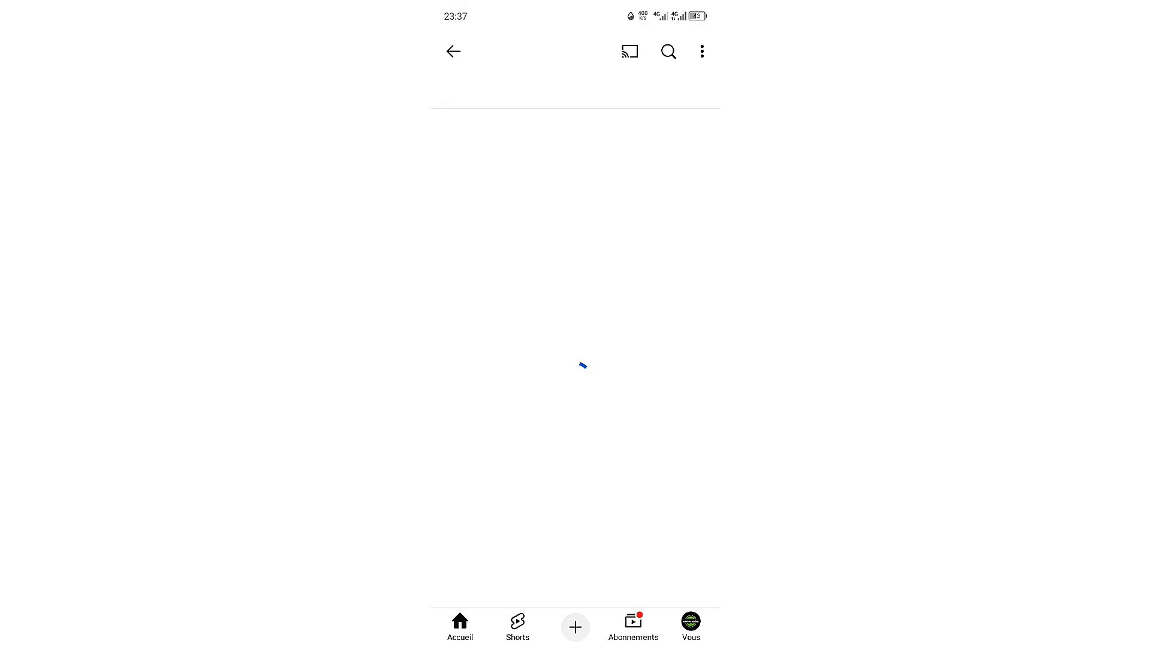
scroll(575, 336, "up", 2)
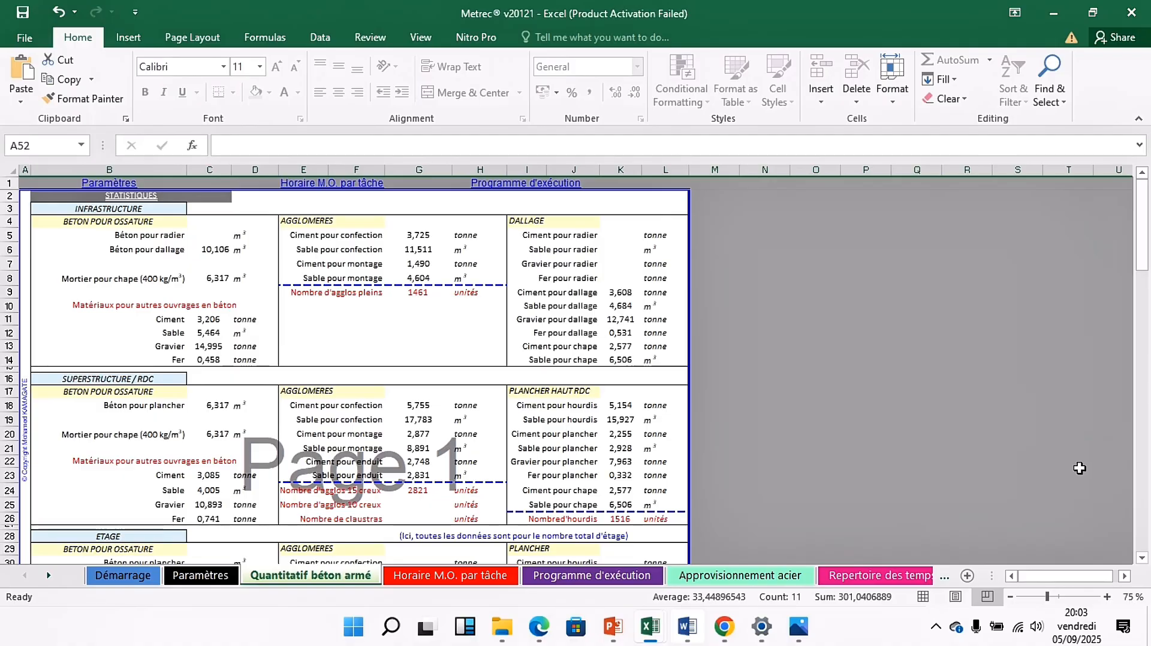
- Review the Quantitatif béton armé sheet, from the Infrastructure statistics down to the detail table for reinforced concrete
left_click(1142, 558)
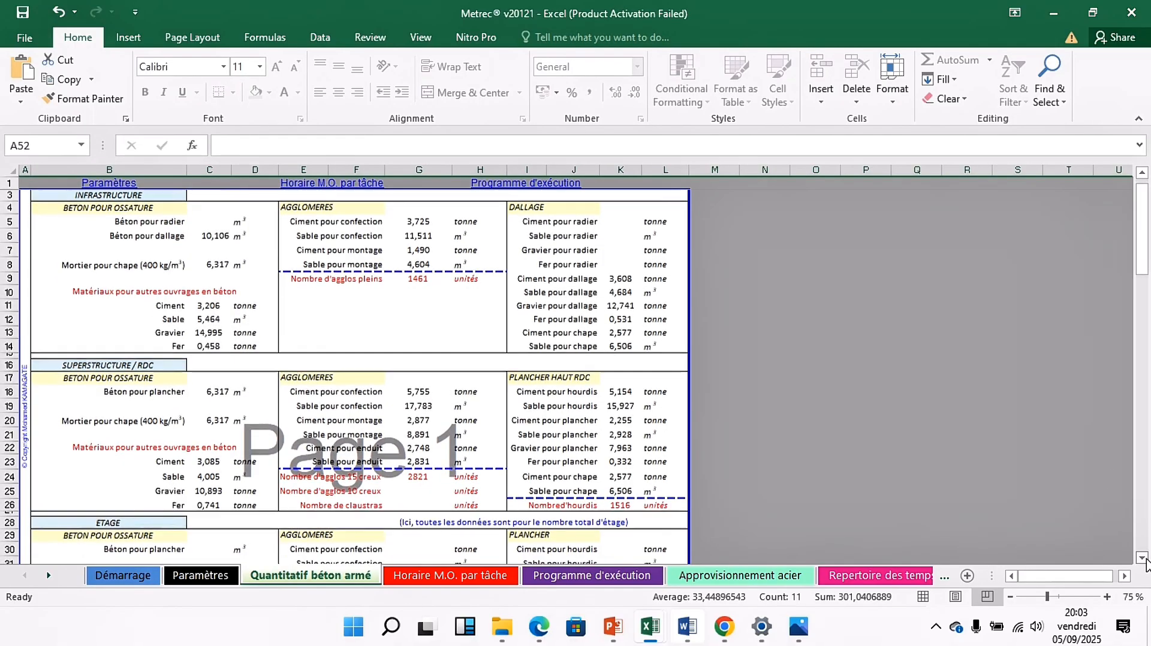
scroll(1142, 558, "down", 4)
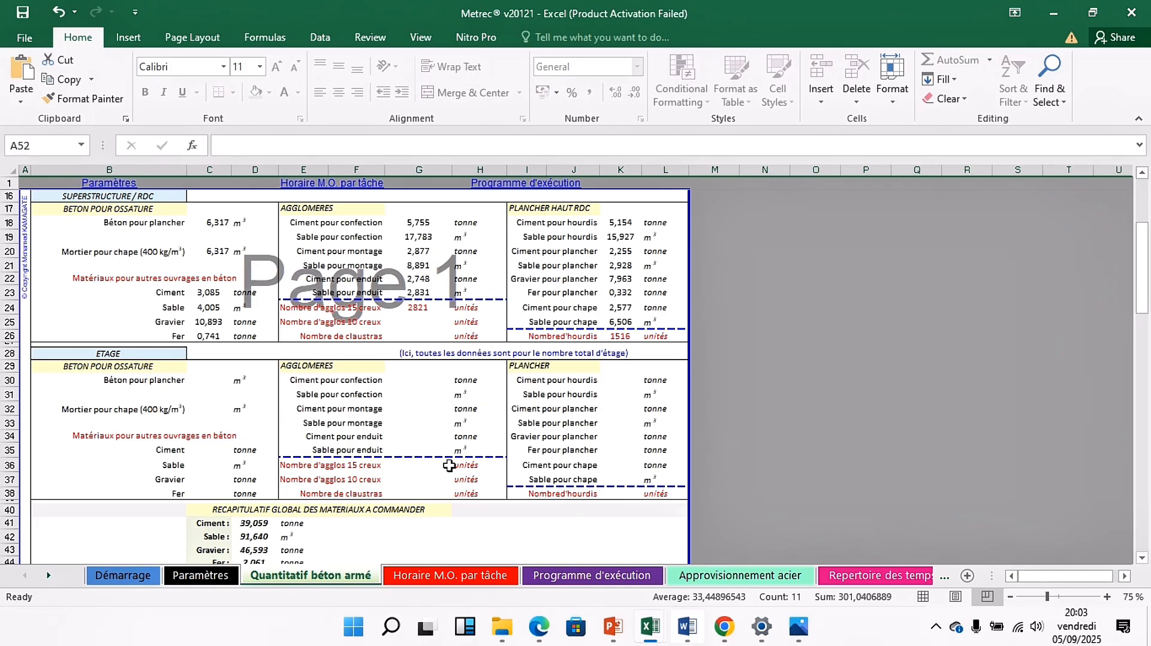
scroll(1142, 558, "down", 3)
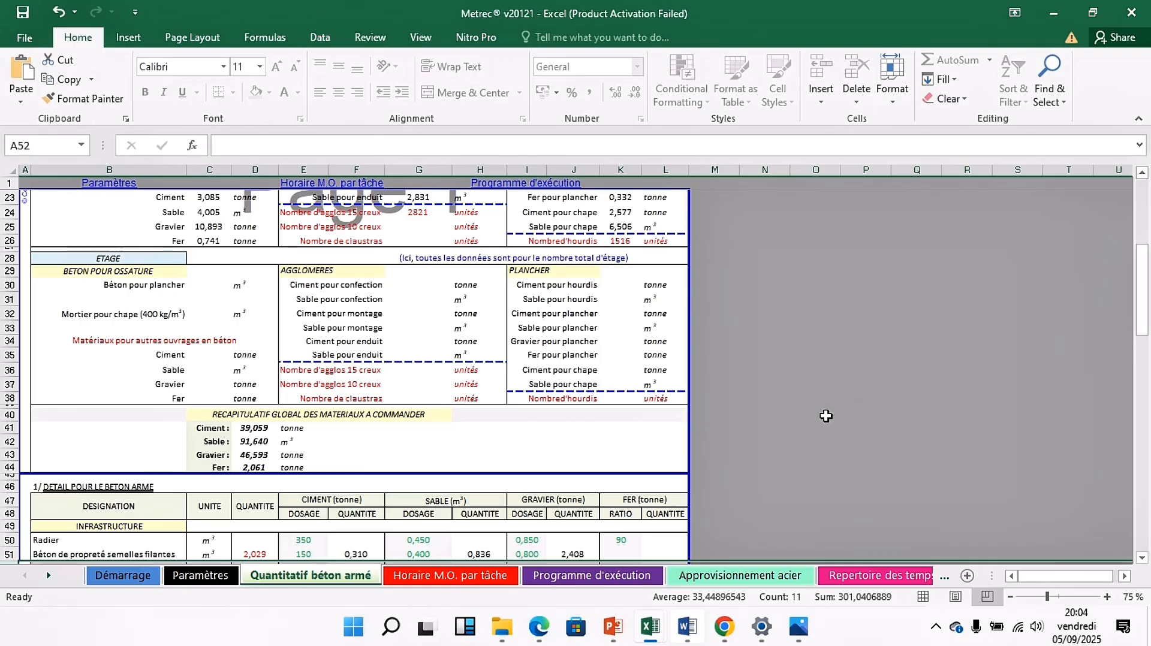
left_click(1143, 560)
left_click(1142, 559)
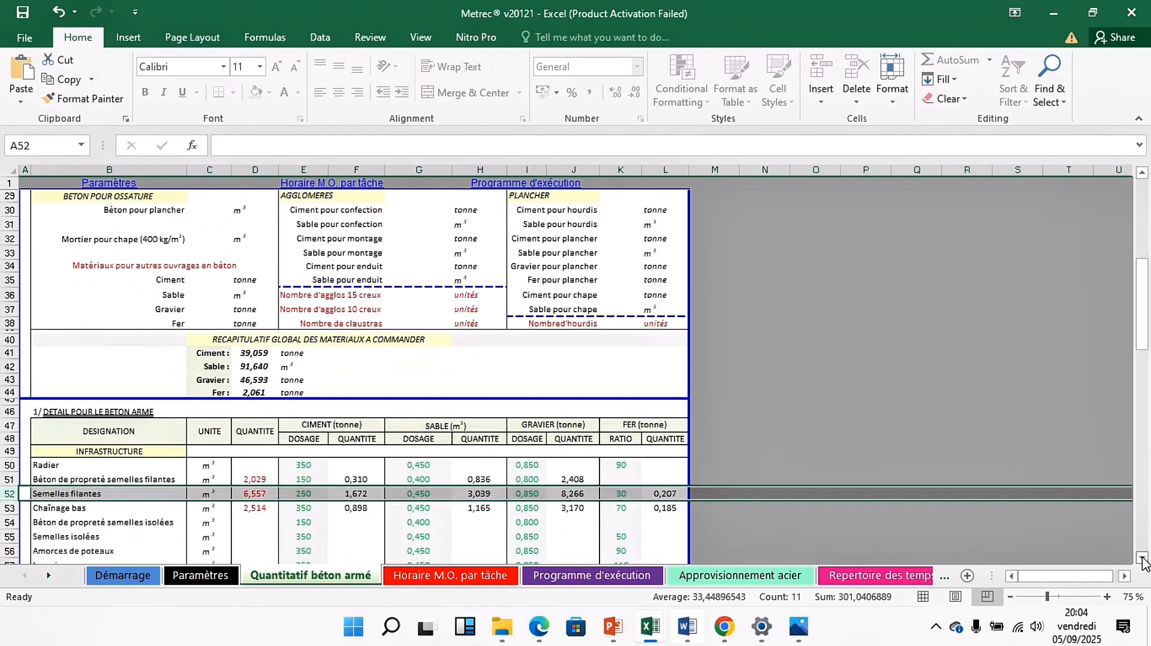
left_click(1143, 559)
left_click(1142, 560)
left_click(1142, 559)
left_click(1142, 560)
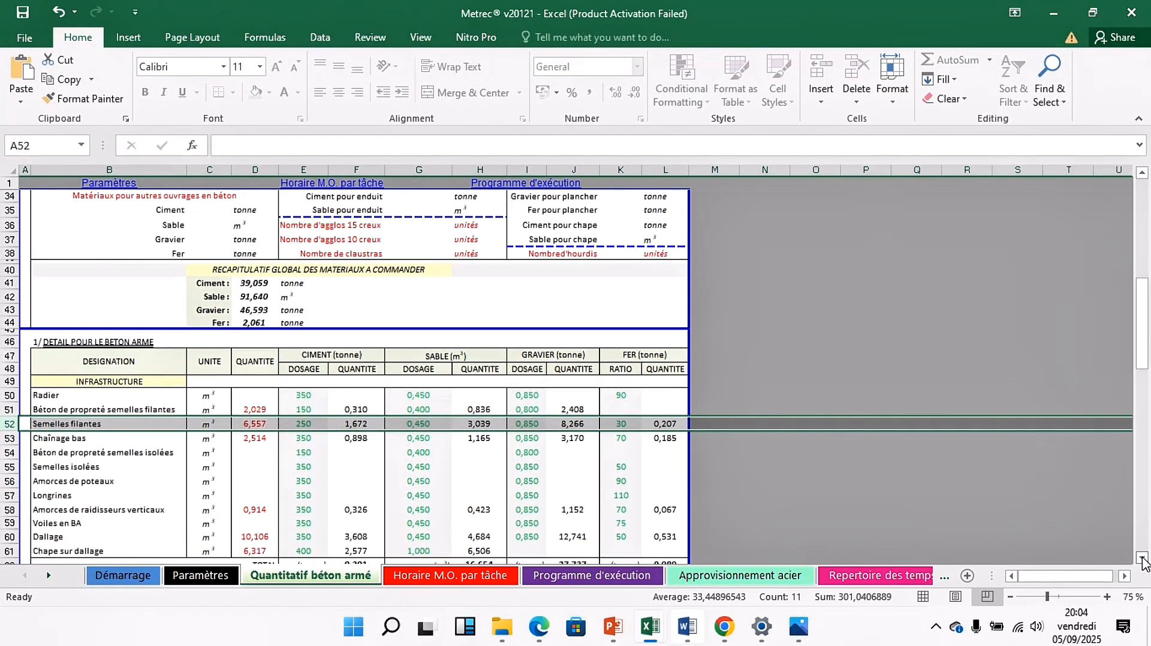
left_click(1142, 560)
left_click(1142, 559)
left_click(1142, 559)
left_click(1142, 560)
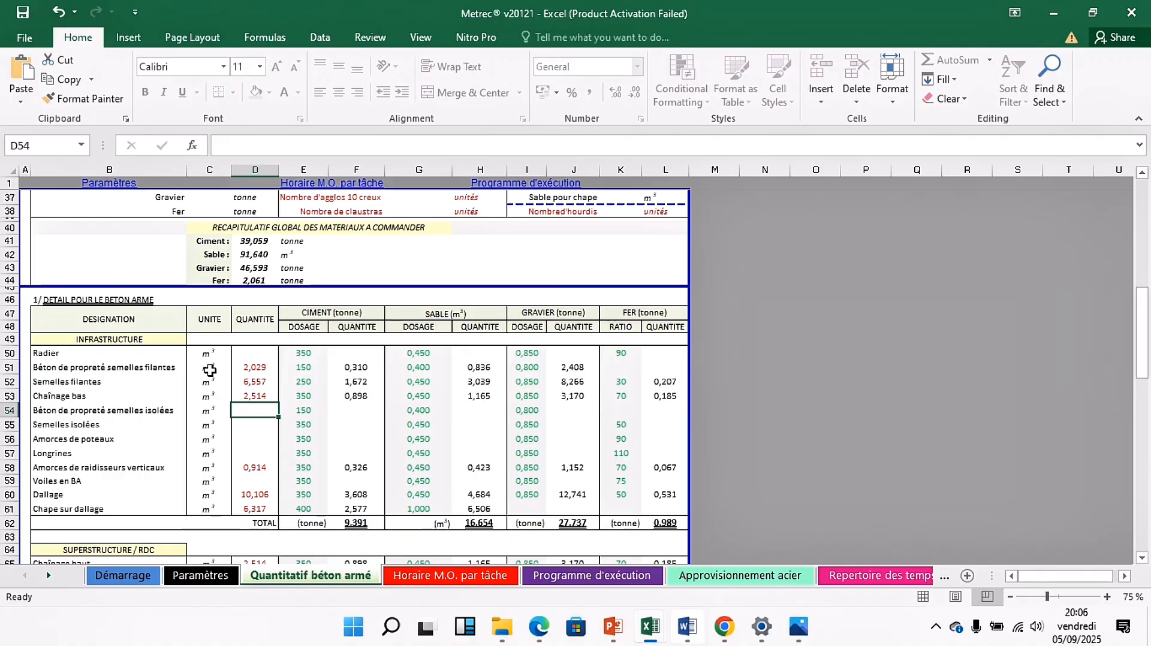
- Clear the cement dosage of Béton de propreté semelles filantes and re-enter 150
left_click(308, 373)
key("Delete")
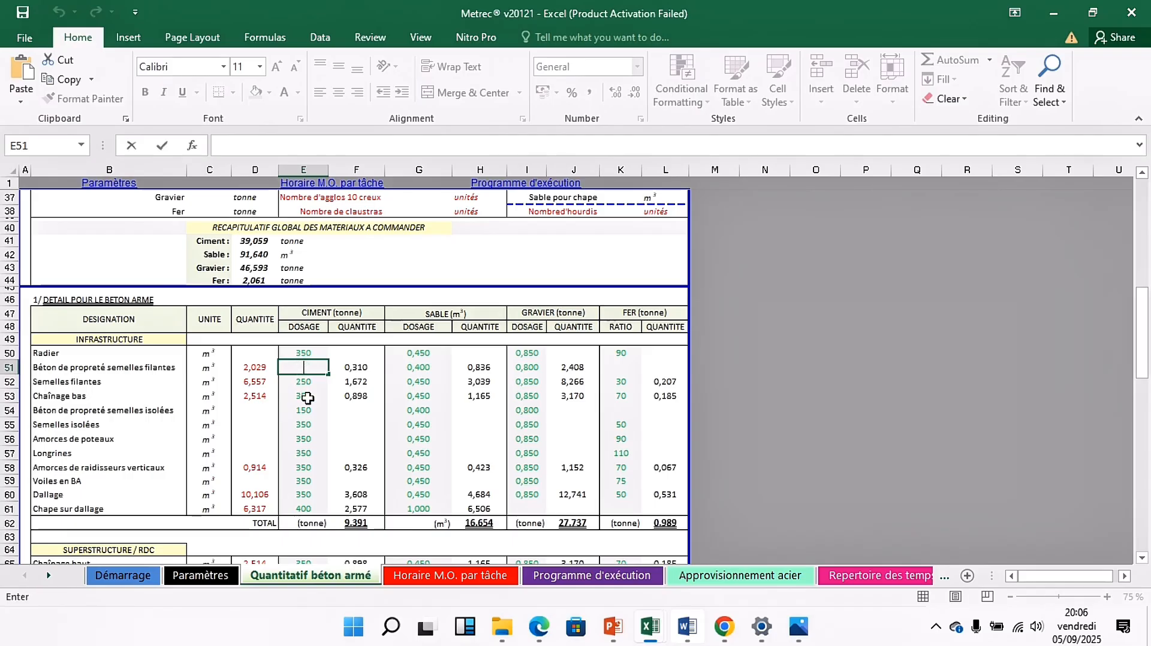
left_click(308, 396)
left_click(308, 369)
key("BackSpace")
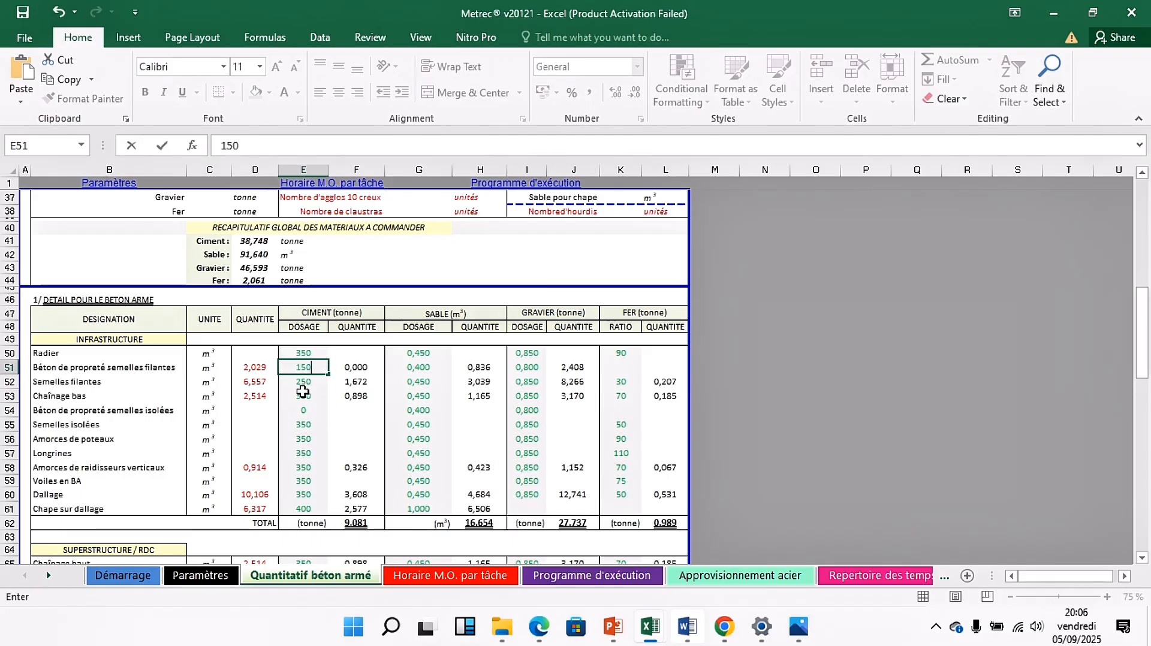
left_click(303, 392)
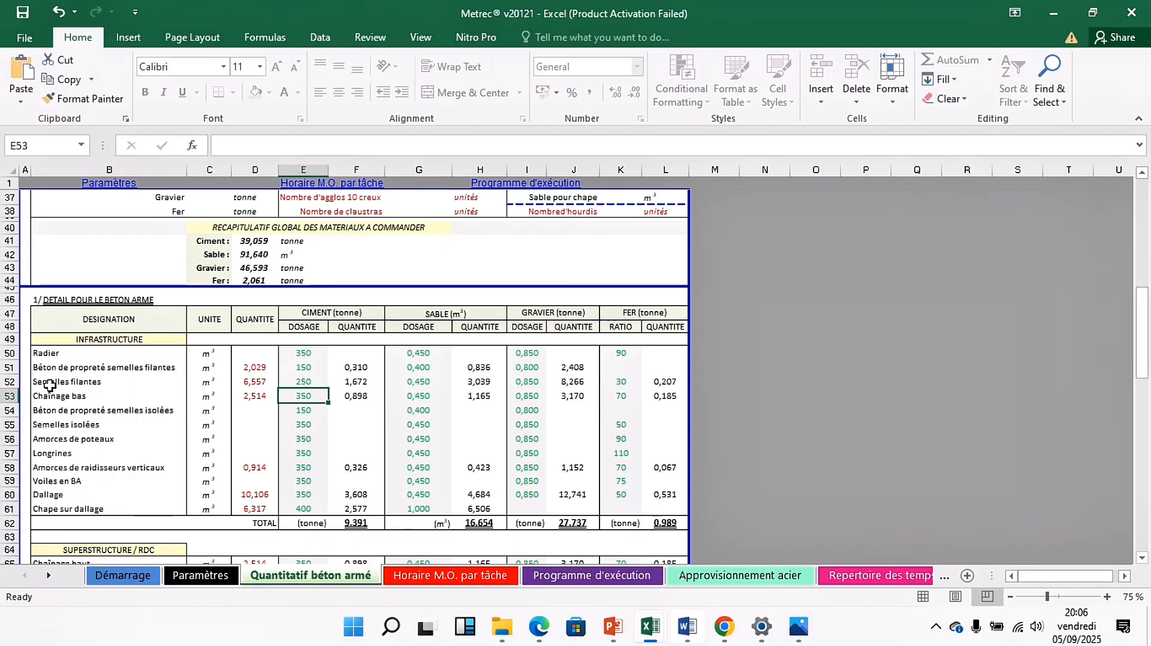
- Switch to Document1 in Word and check the Dosages des bétons for Béton de propreté and all other concretes against the Semelles filantes row
left_click(11, 382)
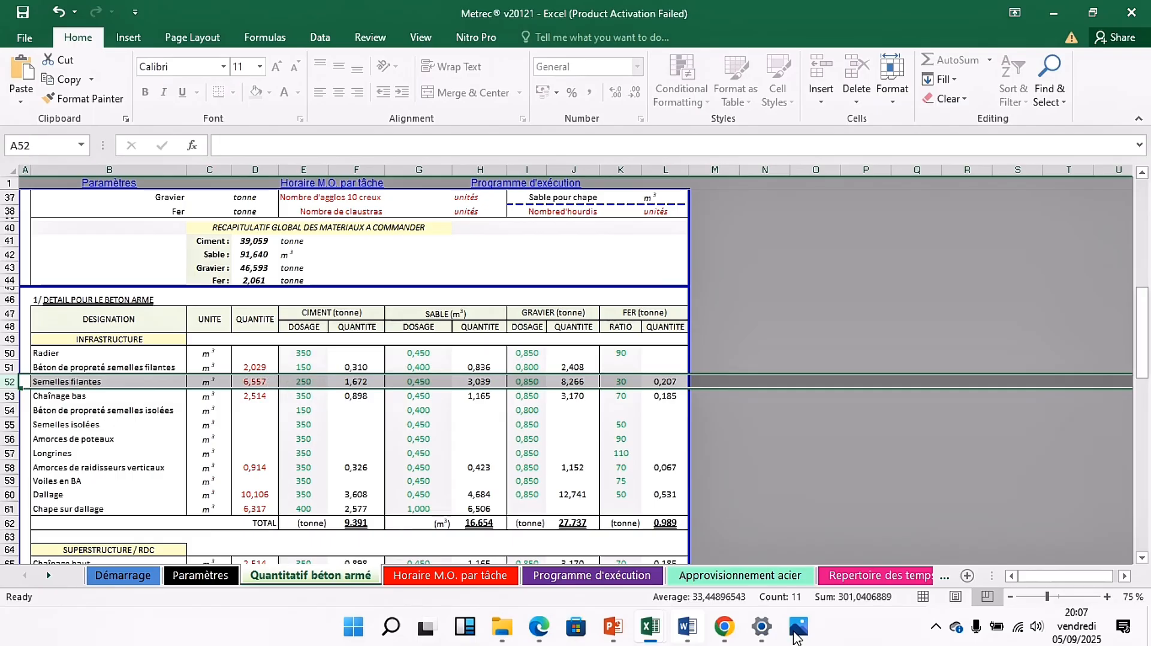
left_click(687, 627)
left_click_drag(1144, 315, 1144, 315)
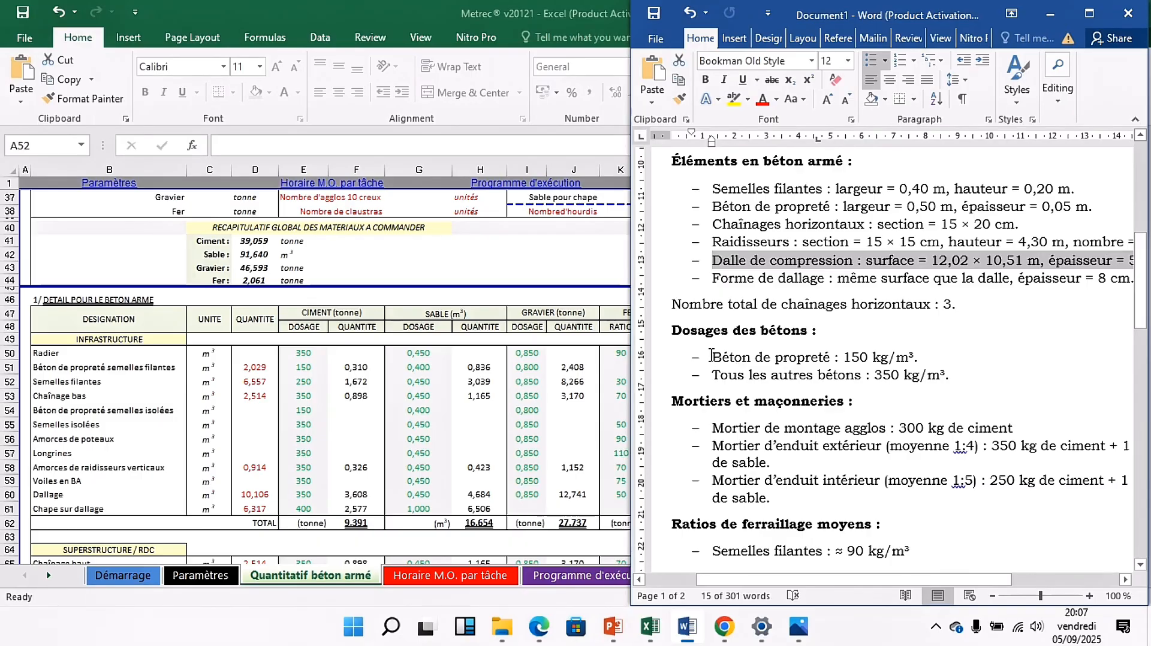
left_click_drag(715, 354, 939, 363)
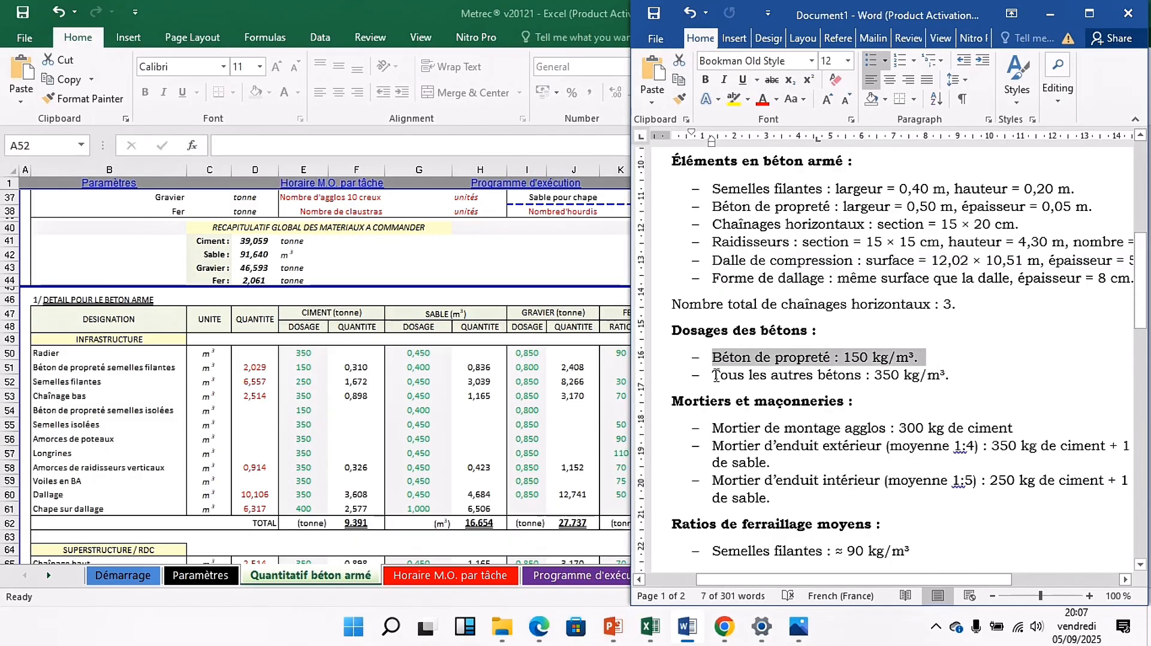
left_click_drag(717, 376, 949, 385)
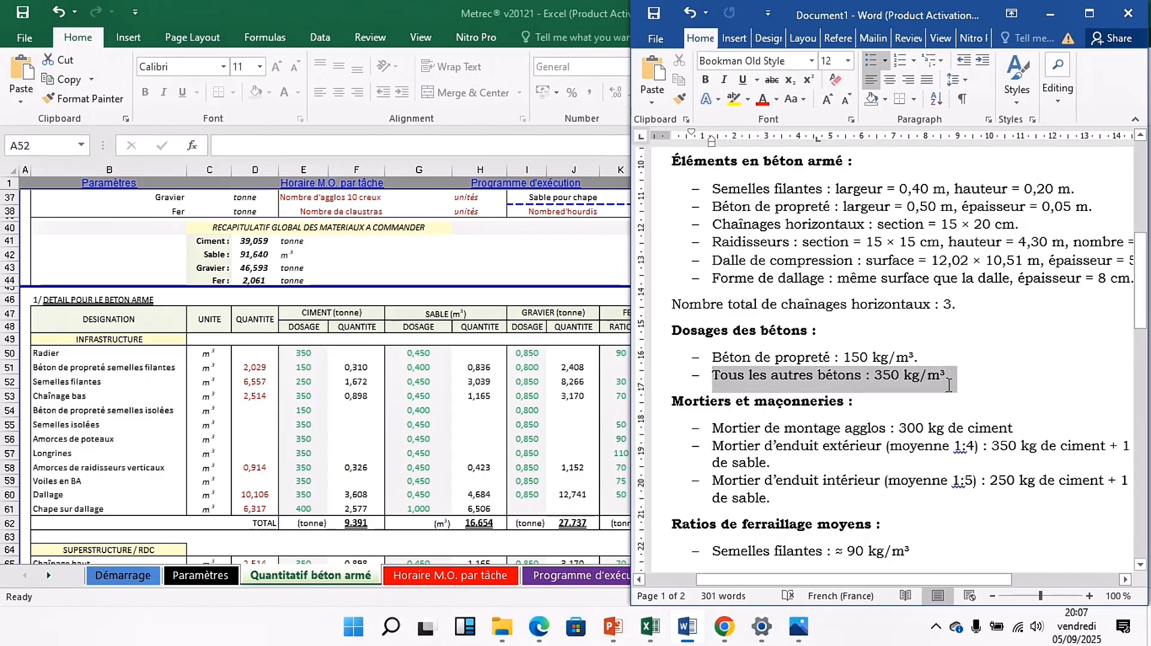
left_click(1055, 15)
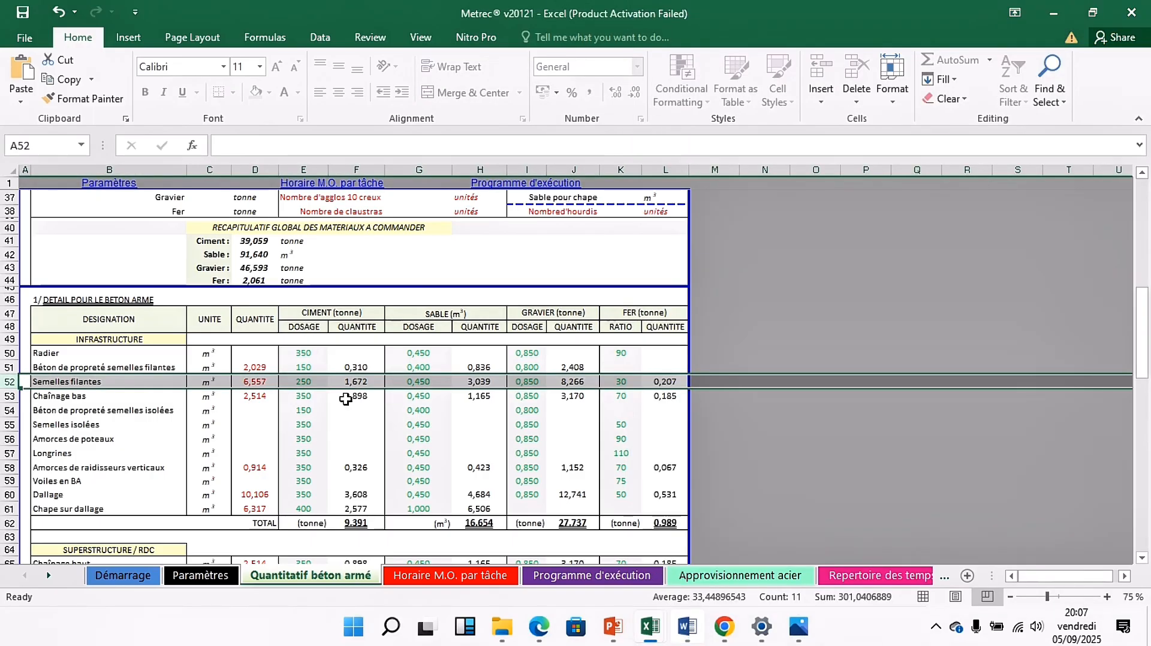
- Set the cement dosage of Semelles filantes to 350 in the Infrastructure table
left_click(312, 381)
key("BackSpace")
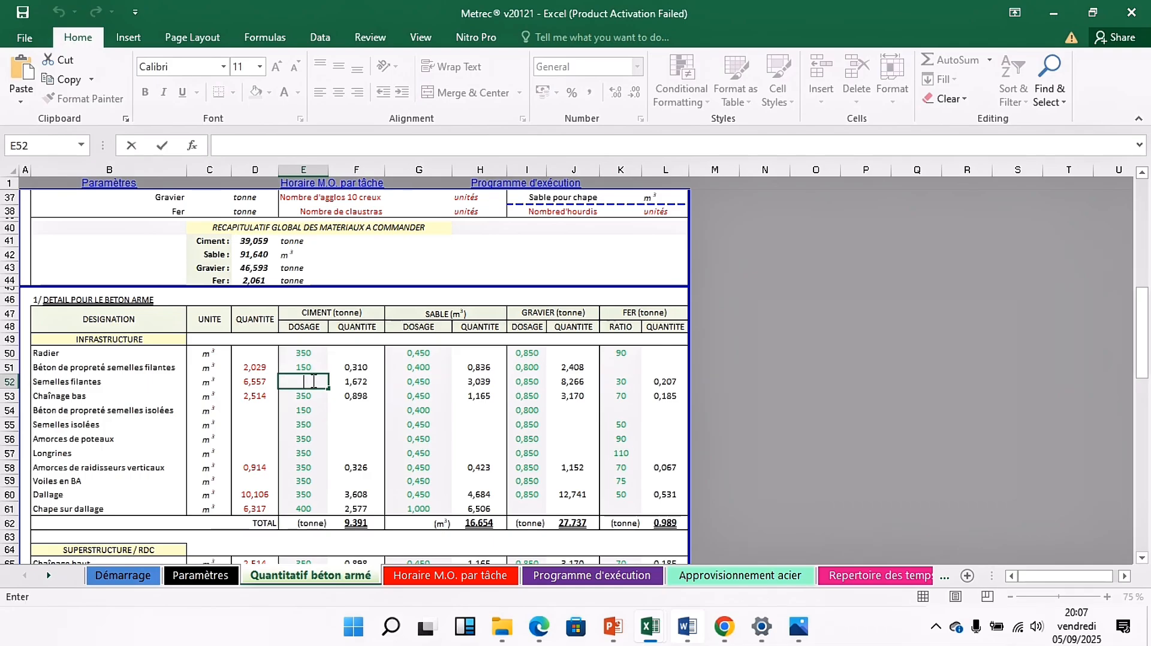
type("350")
left_click(350, 419)
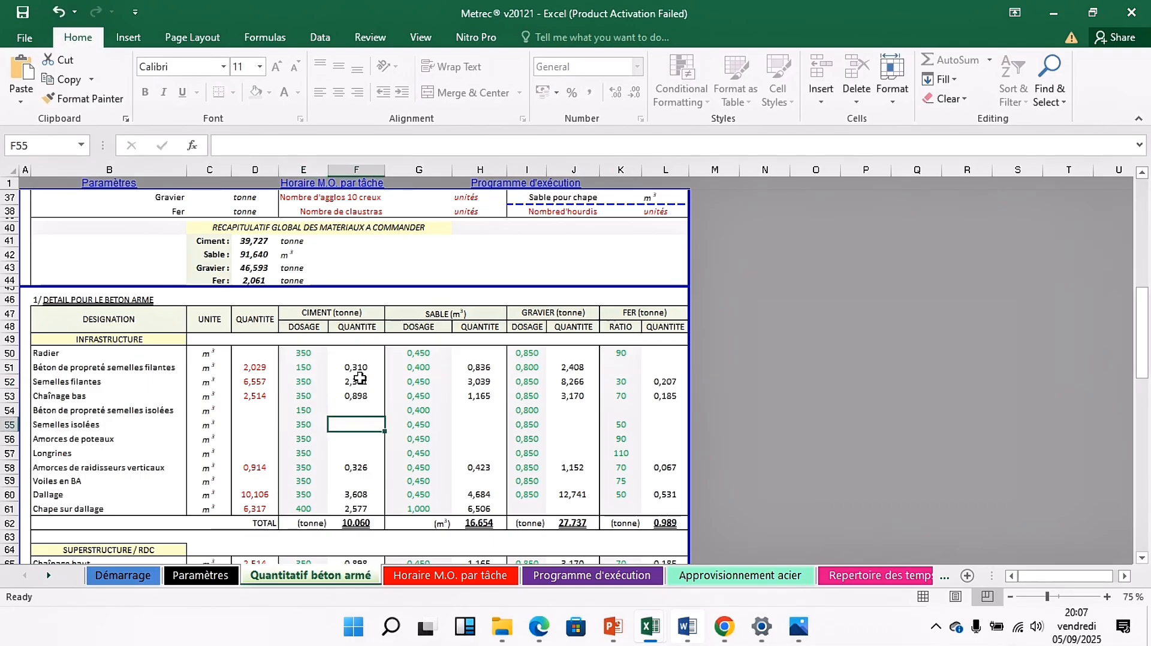
- Set the Semelles filantes sand dosage to 0,400 and its gravel dosage to 0,800
left_click(428, 382)
key("BackSpace")
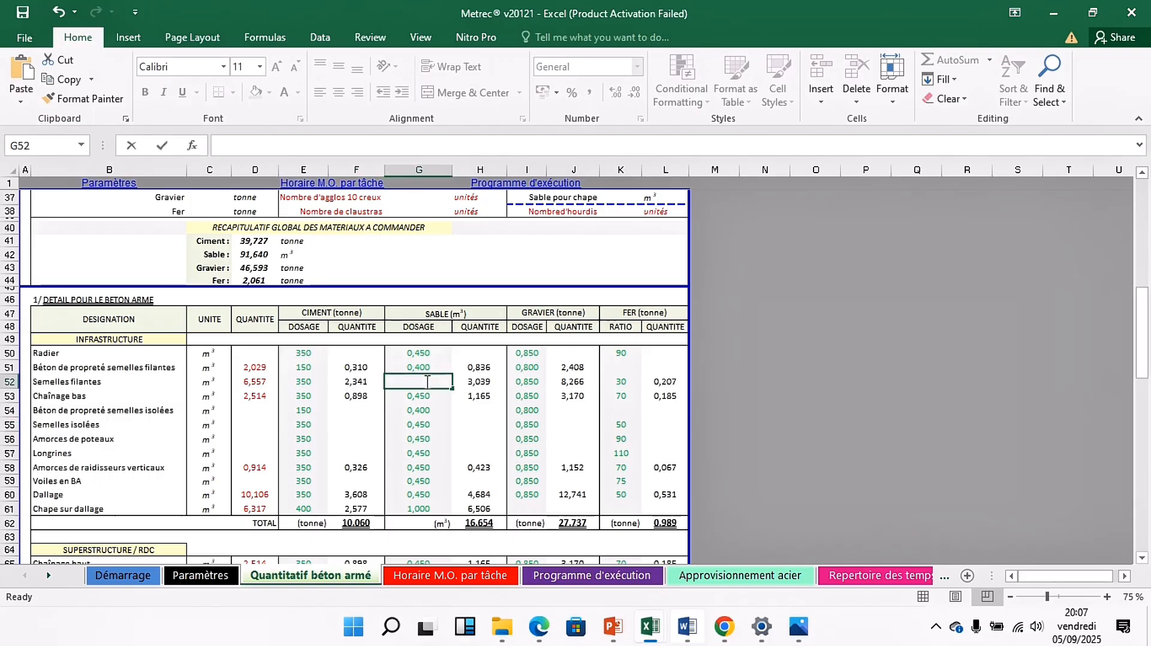
key("BackSpace")
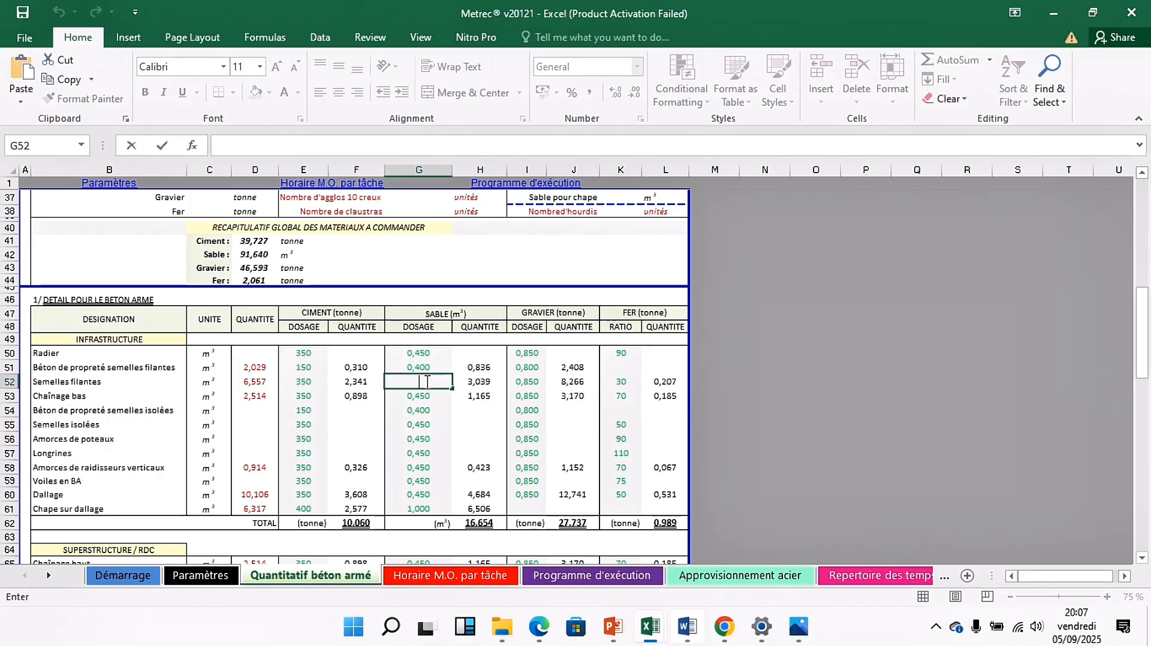
type("0,400")
left_click(529, 382)
key("BackSpace")
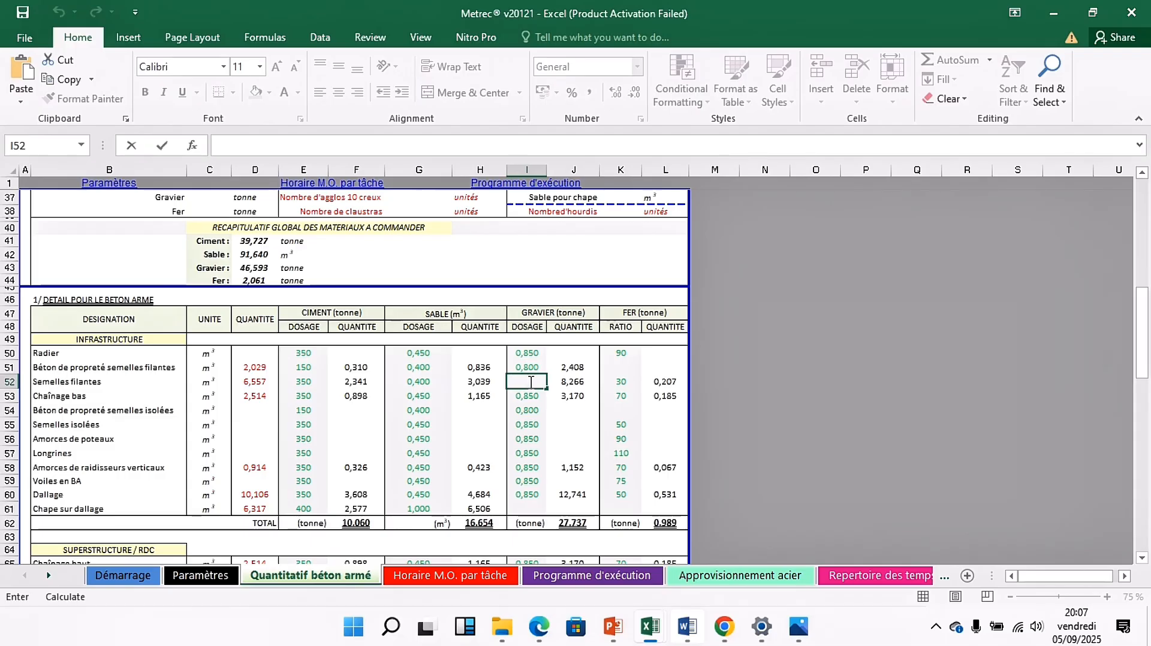
type("0,800")
left_click(623, 385)
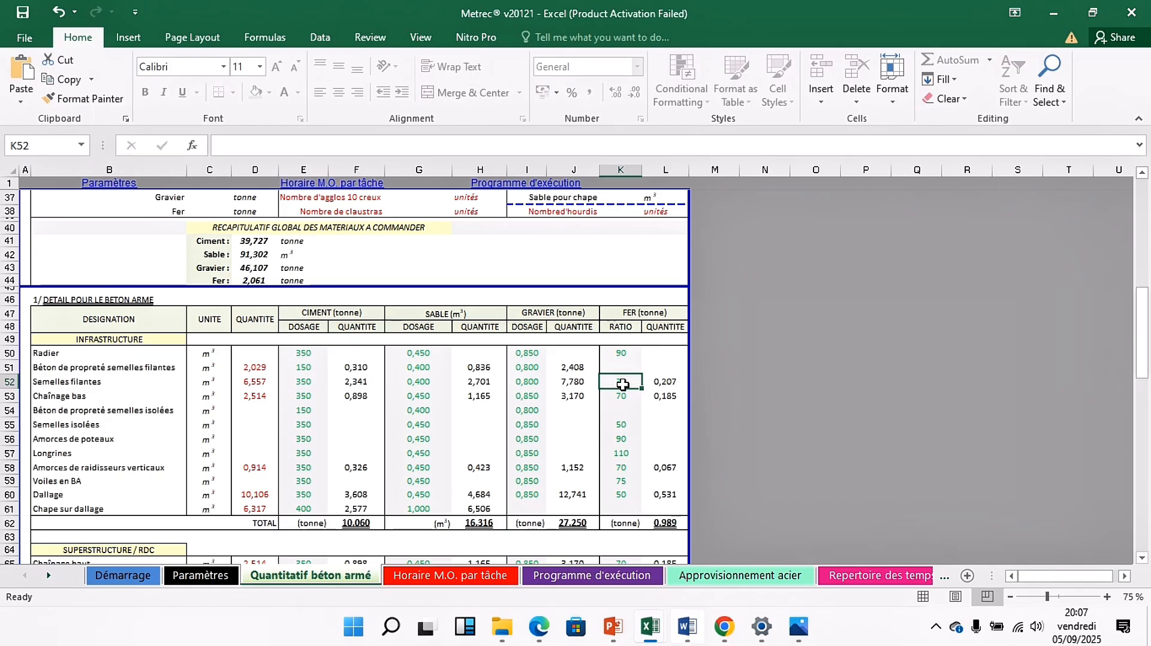
- Consult Ratios de ferraillage moyens in Word's Document1, then set the Semelles filantes Fer ratio to 90 in the Excel table
key("alt+Tab")
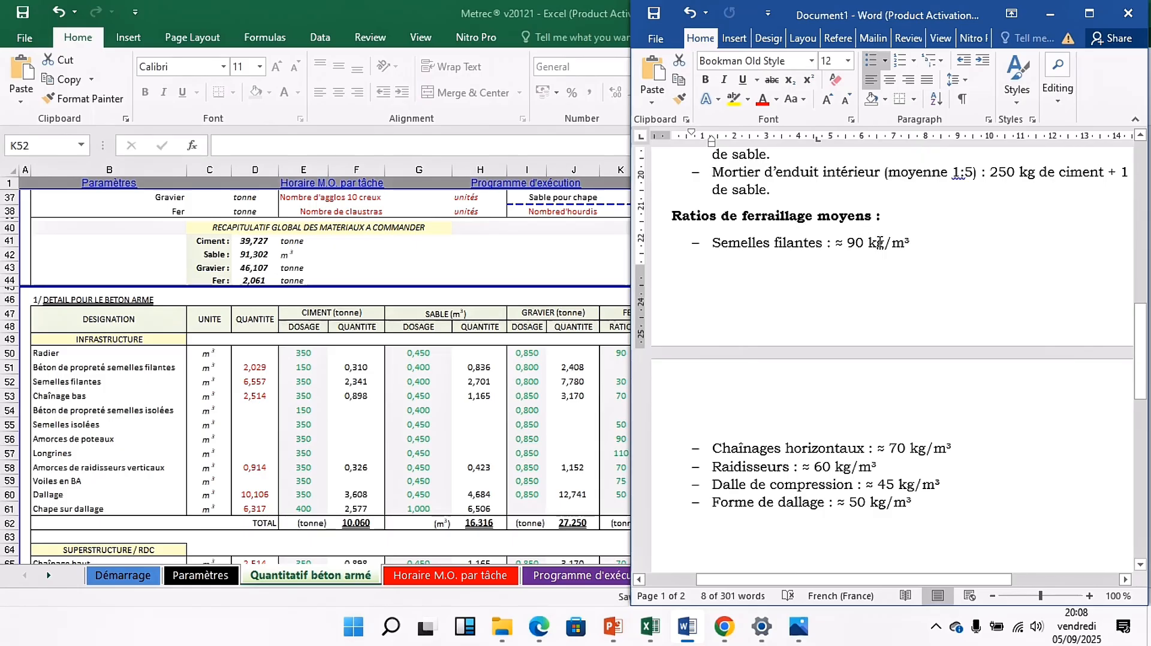
left_click(1049, 23)
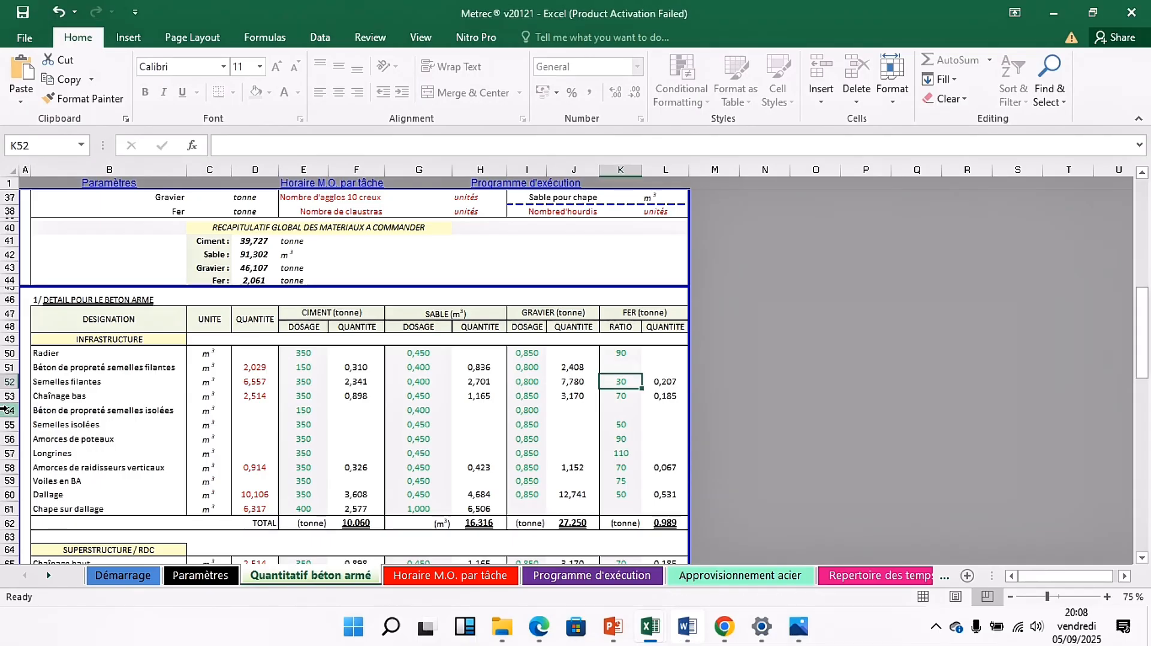
left_click(9, 382)
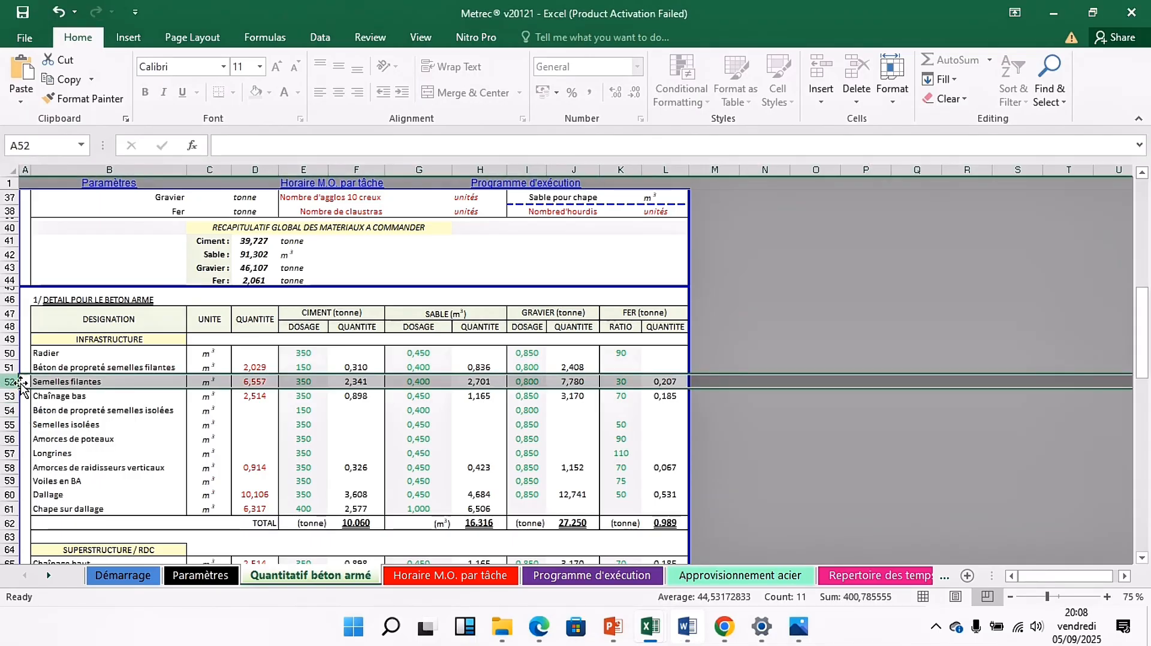
left_click(626, 382)
key("BackSpace")
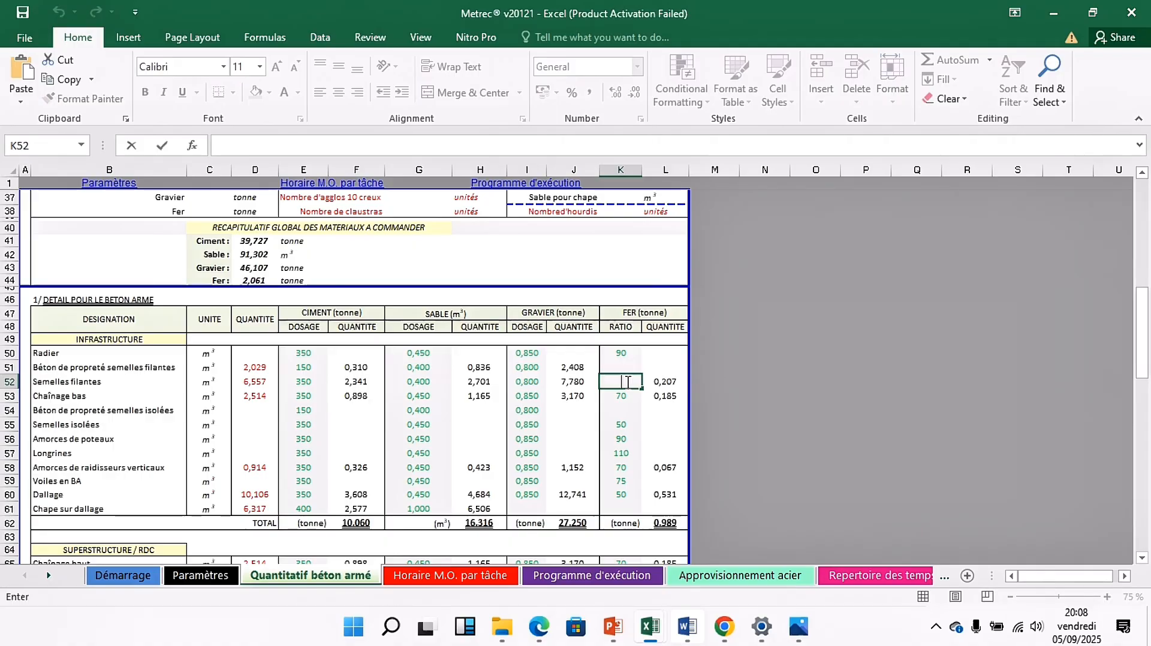
type("90")
left_click(626, 414)
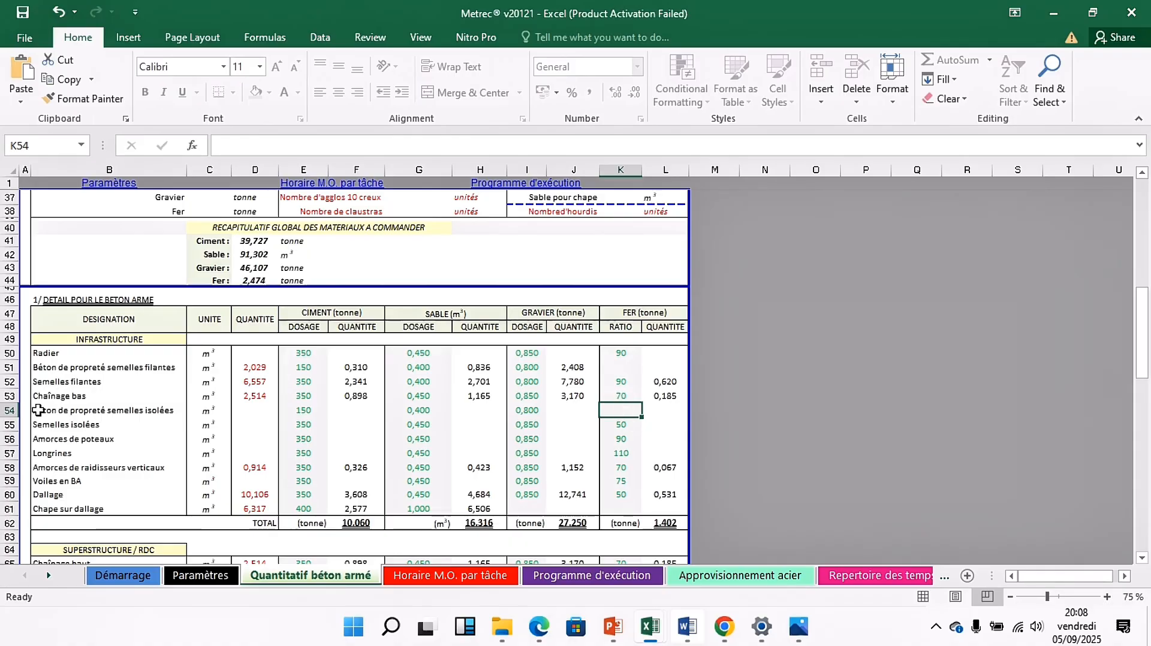
- Set the Chaînage bas sand dosage to 0,400 and its gravel dosage to 0,800
left_click(12, 396)
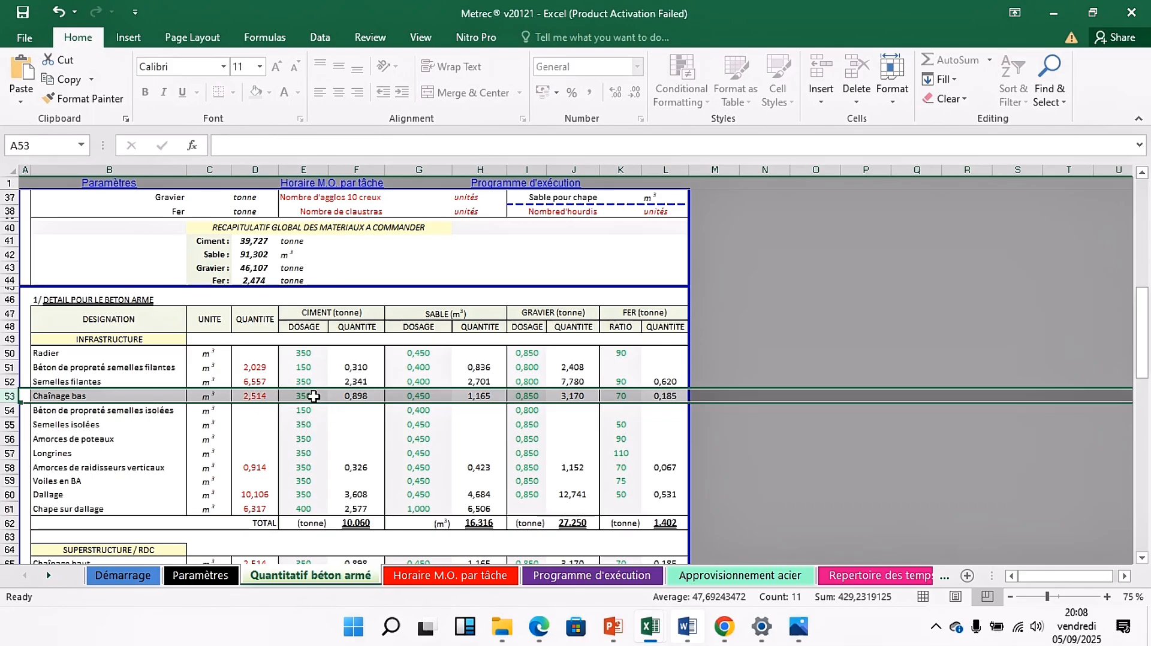
left_click(430, 396)
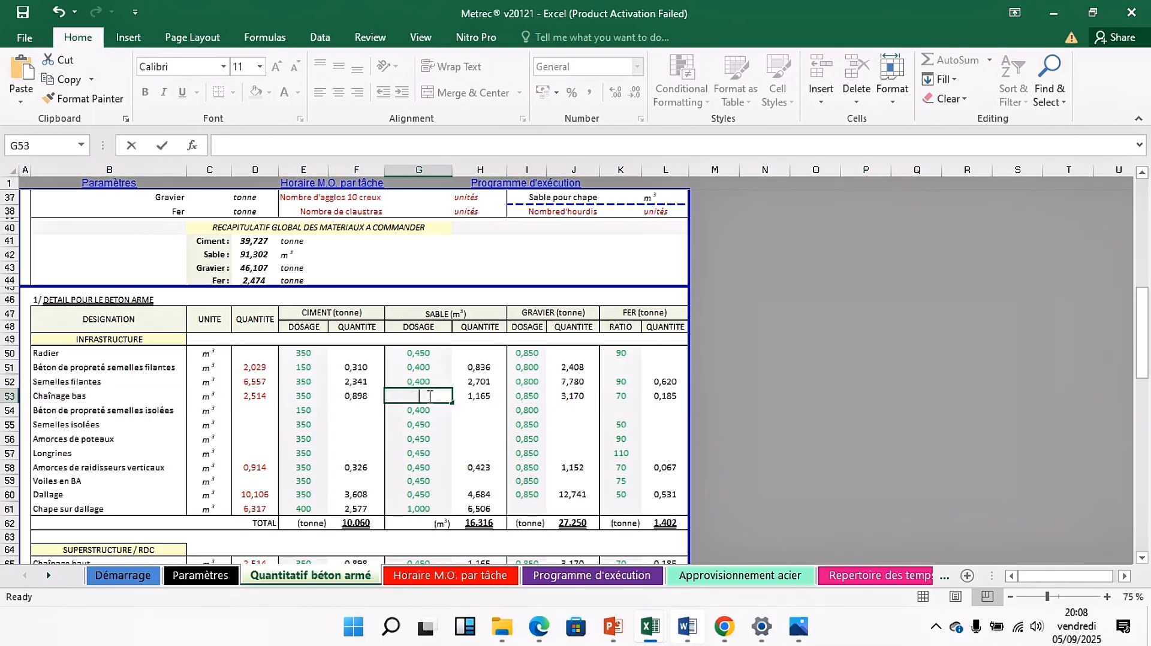
key("BackSpace")
type("0,400")
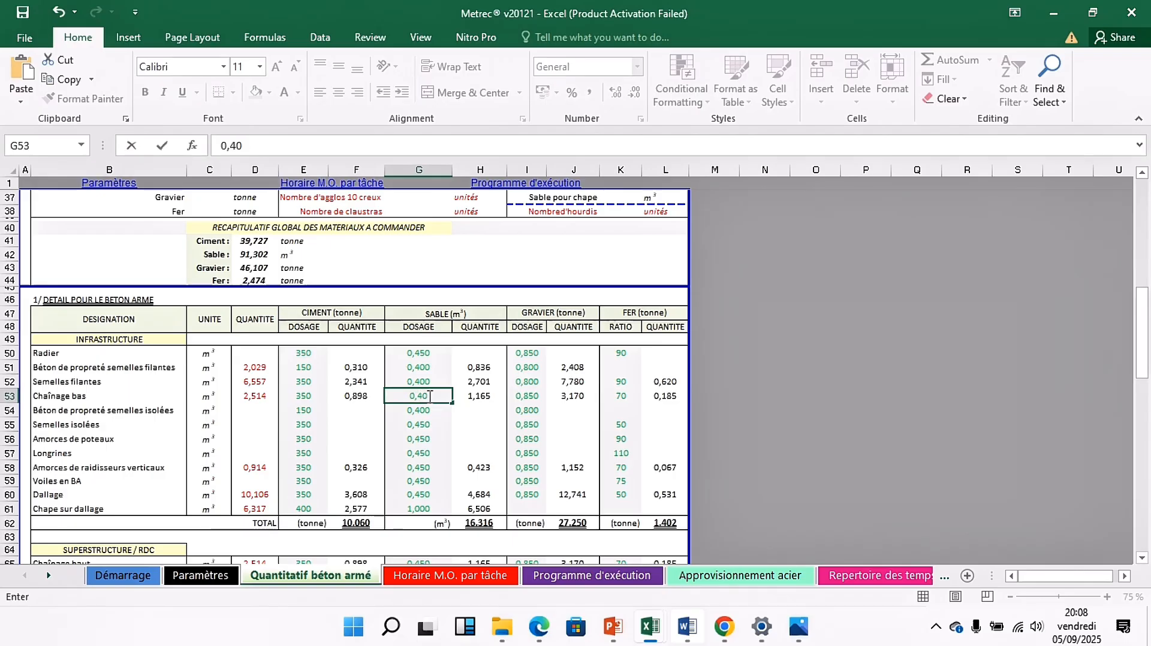
left_click(528, 397)
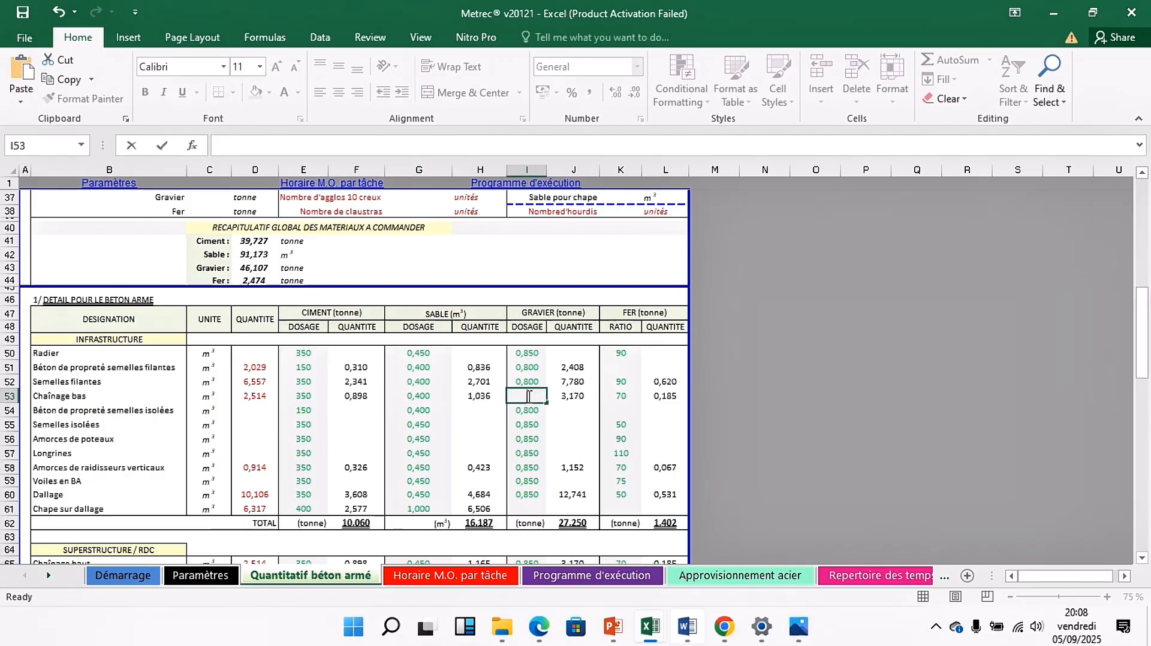
key("BackSpace")
type("0,800")
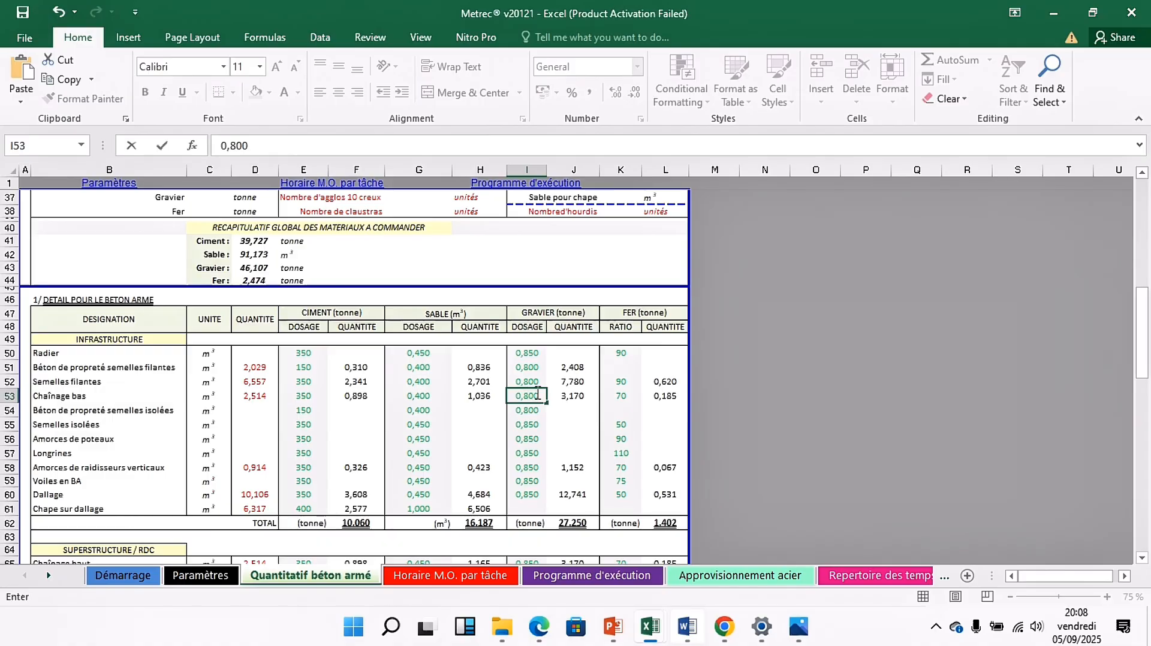
- Consult Ratios de ferraillage moyens in Word's Document1, then set the Chaînage bas Fer ratio to 70 in the Excel table
left_click(625, 397)
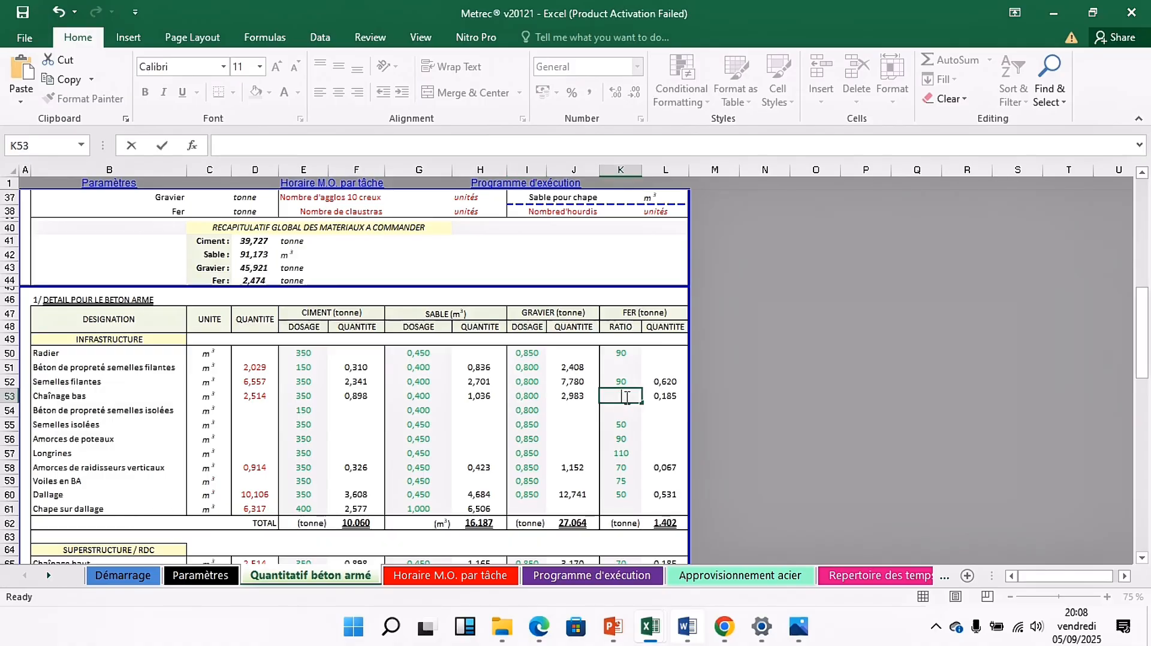
key("BackSpace")
mouse_move(684, 631)
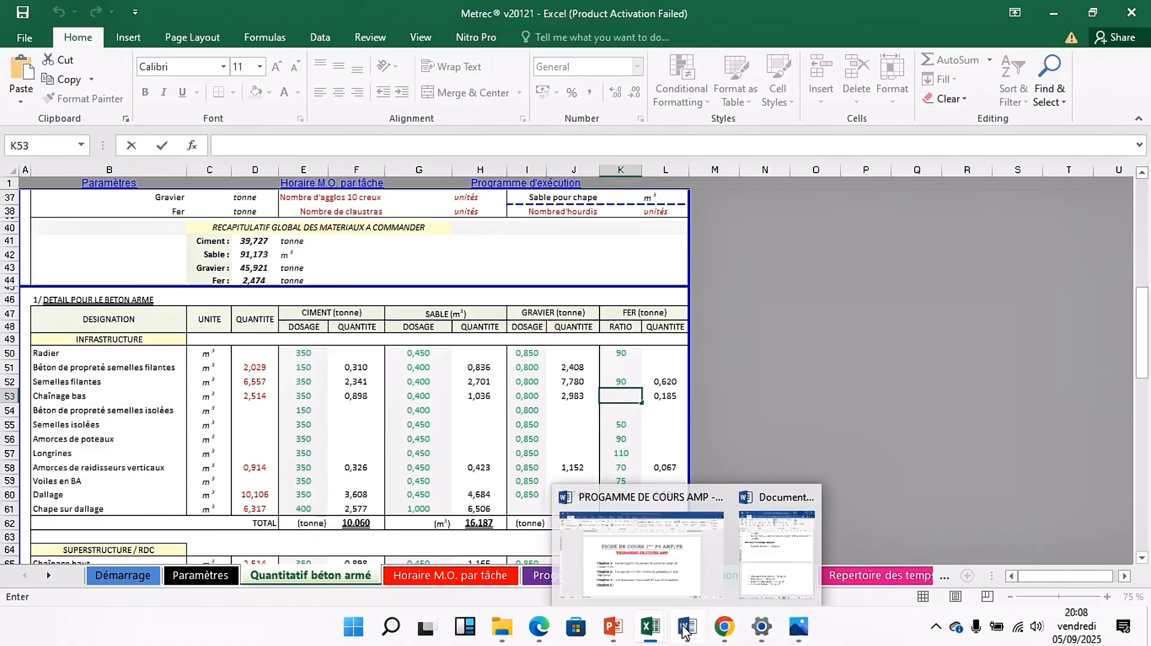
left_click(780, 590)
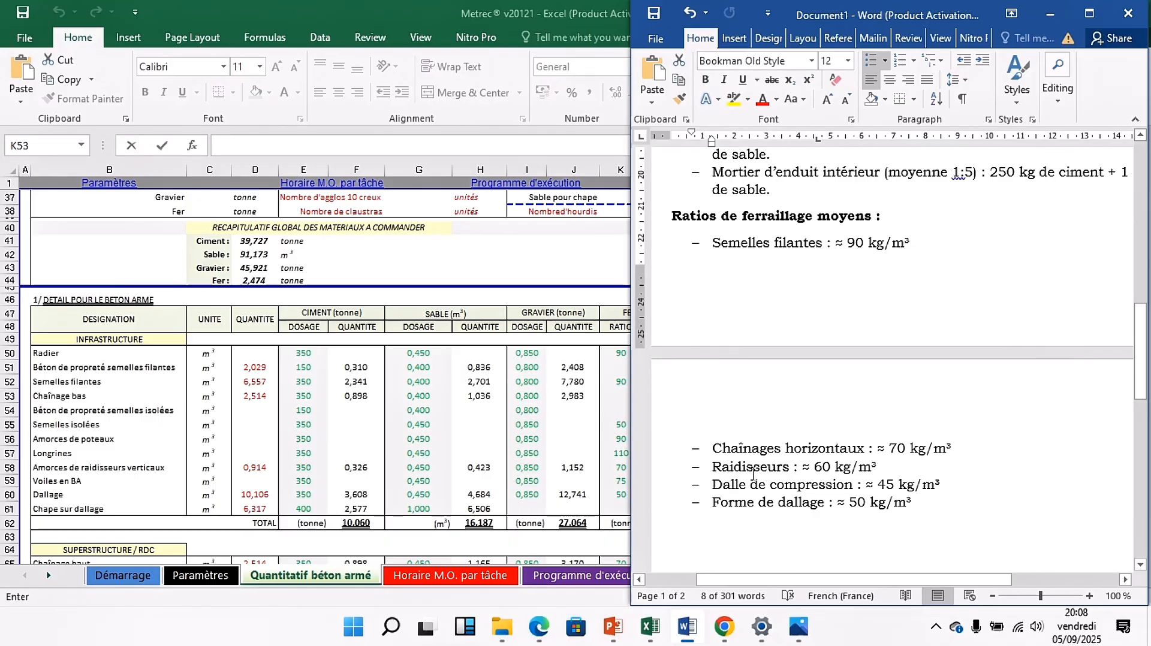
left_click(1051, 15)
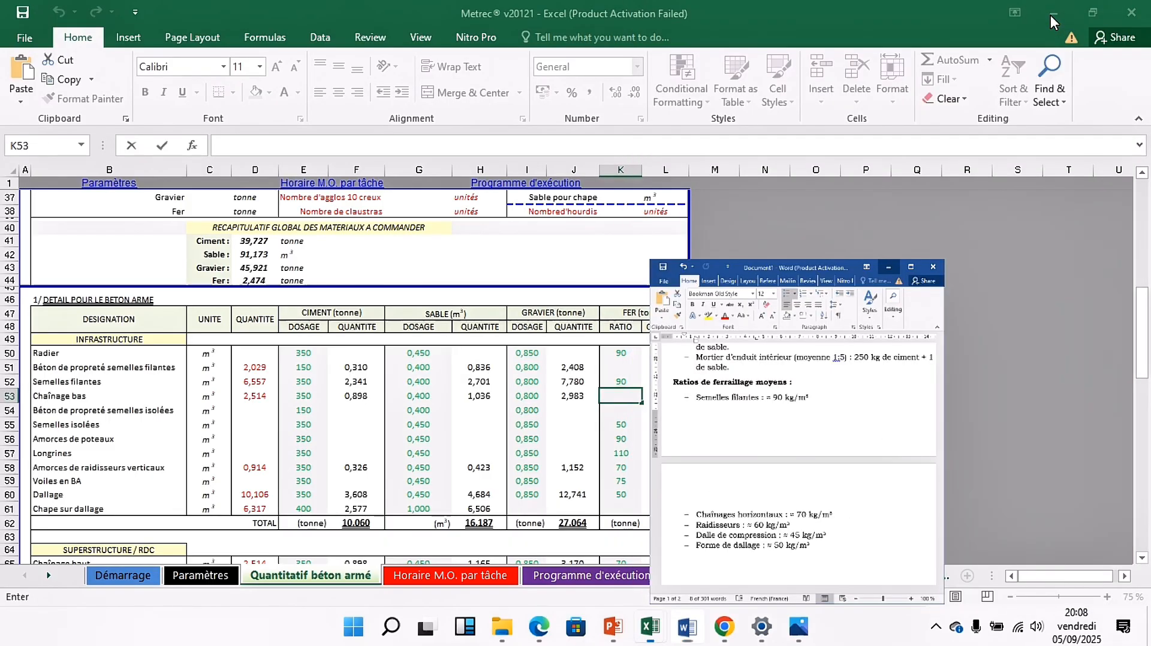
type("70")
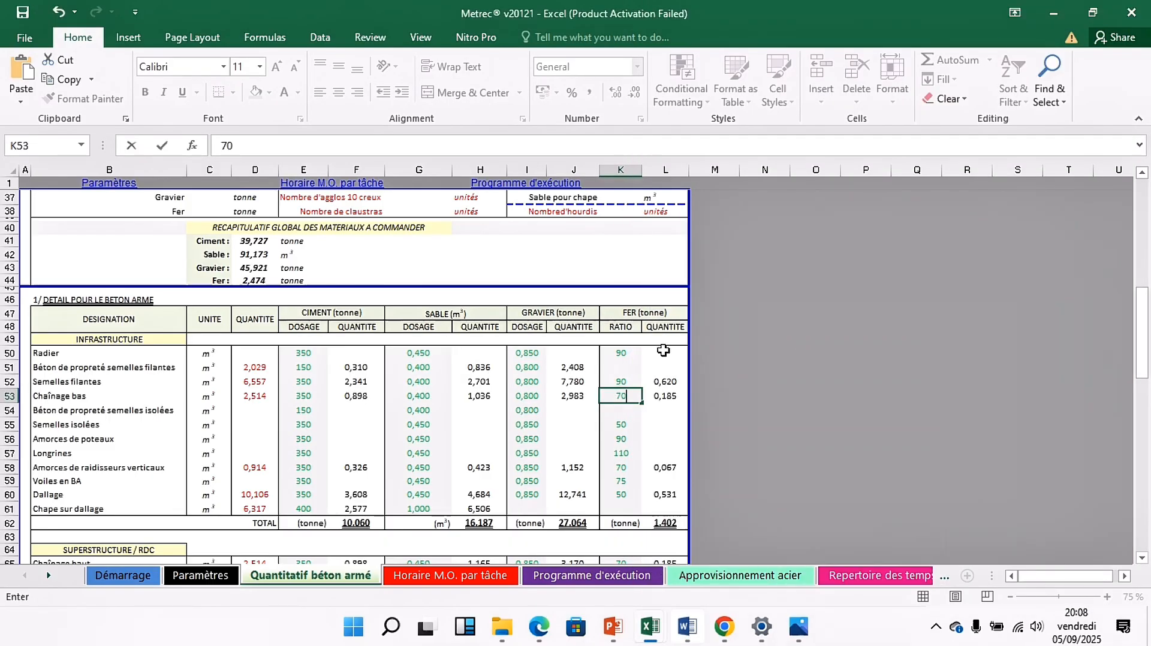
left_click(618, 455)
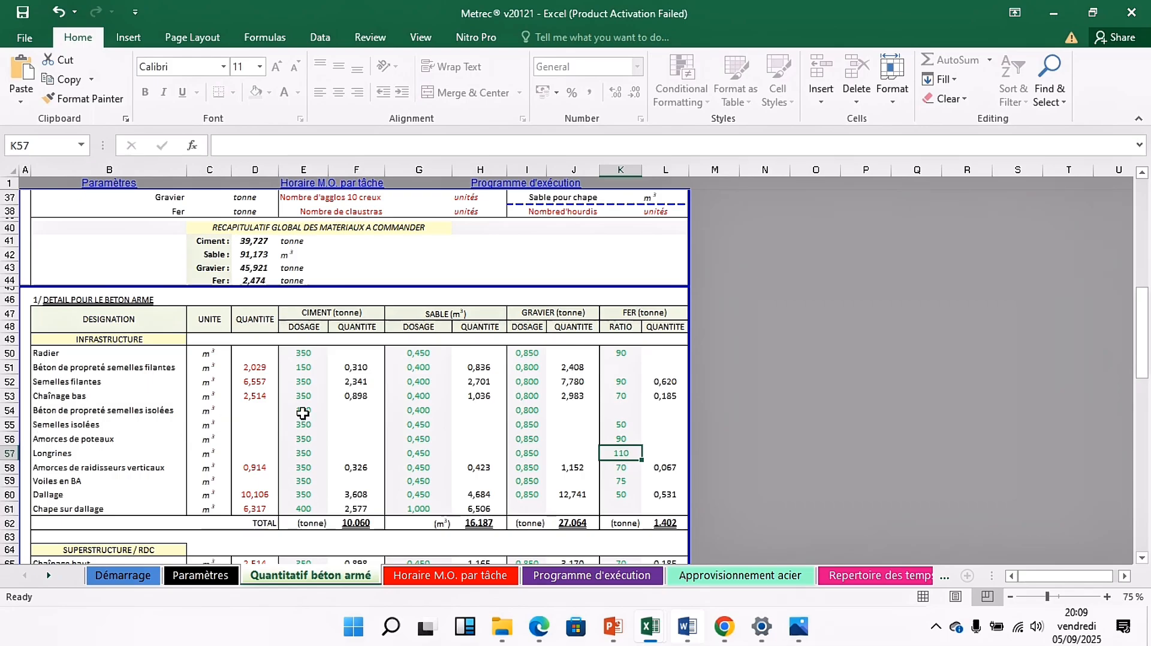
left_click(10, 411)
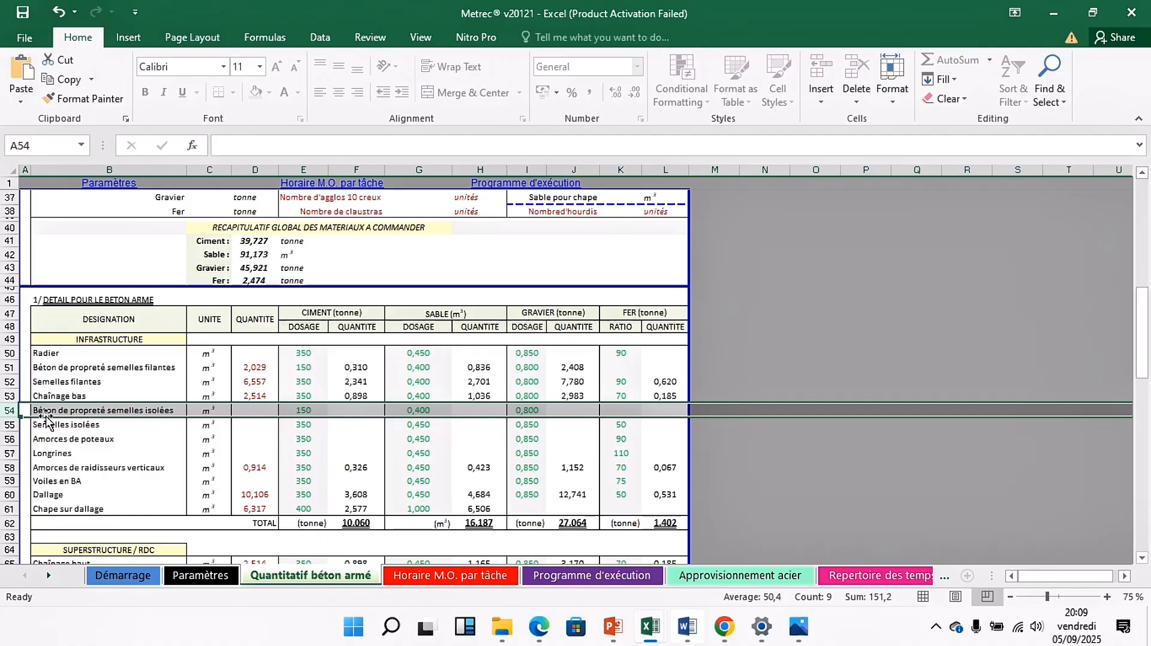
left_click(9, 426)
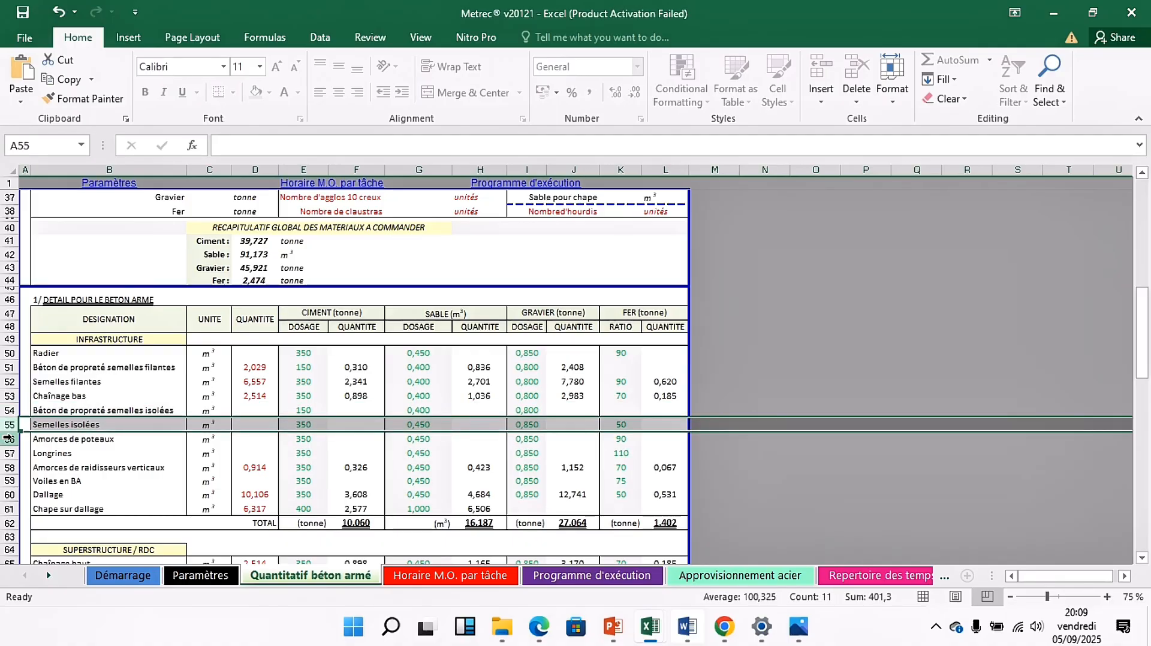
left_click(8, 440)
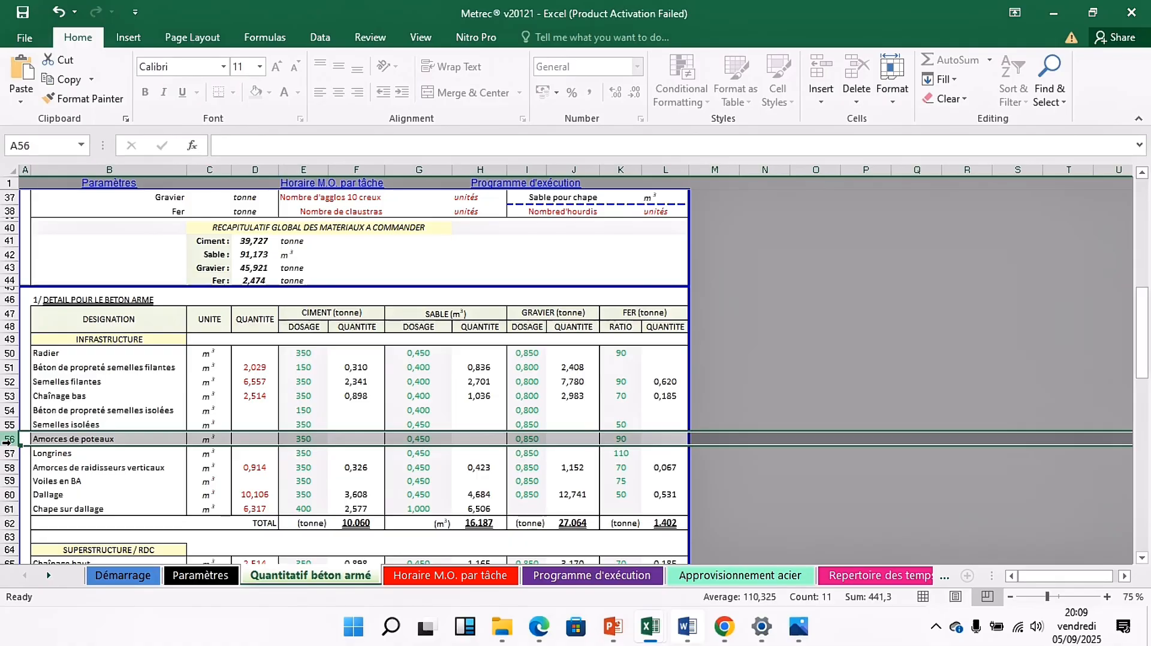
left_click(9, 454)
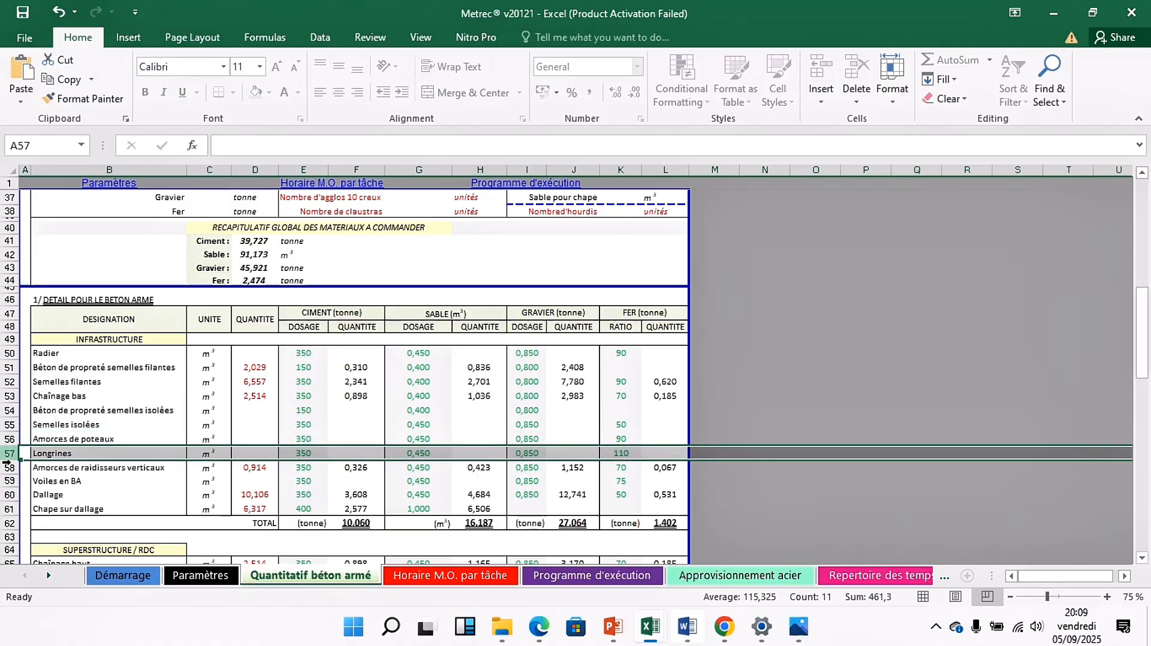
- Set the Amorces de raidisseurs verticaux sand dosage to 0,400 and its gravel dosage to 0,800
left_click(11, 467)
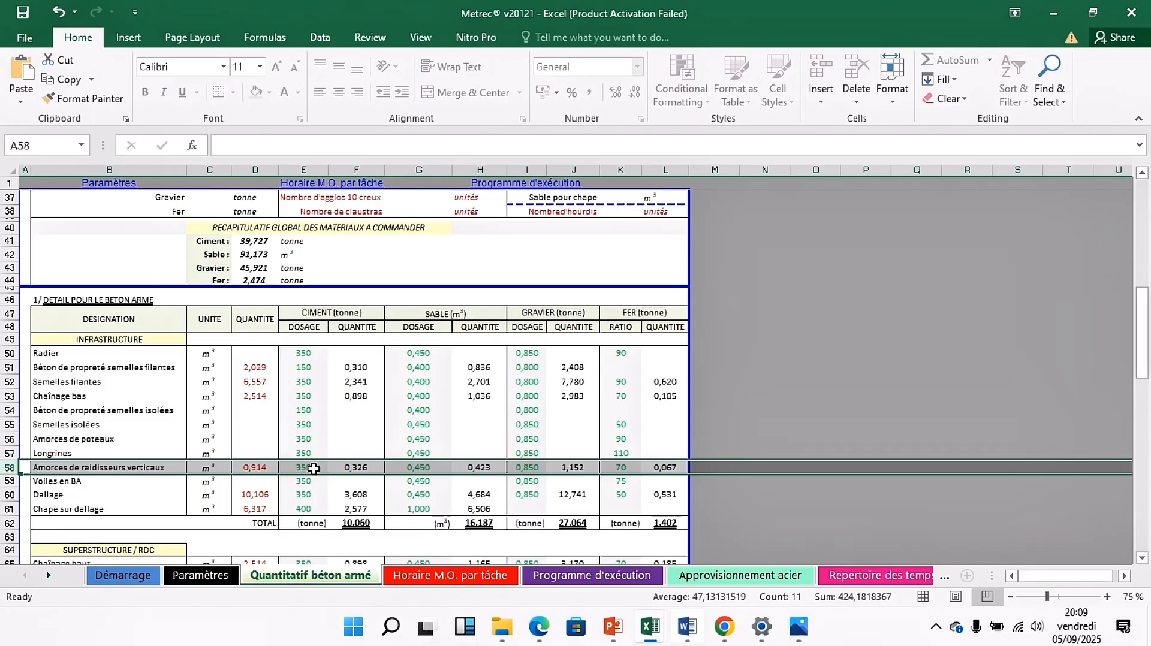
left_click(424, 468)
type("0,400")
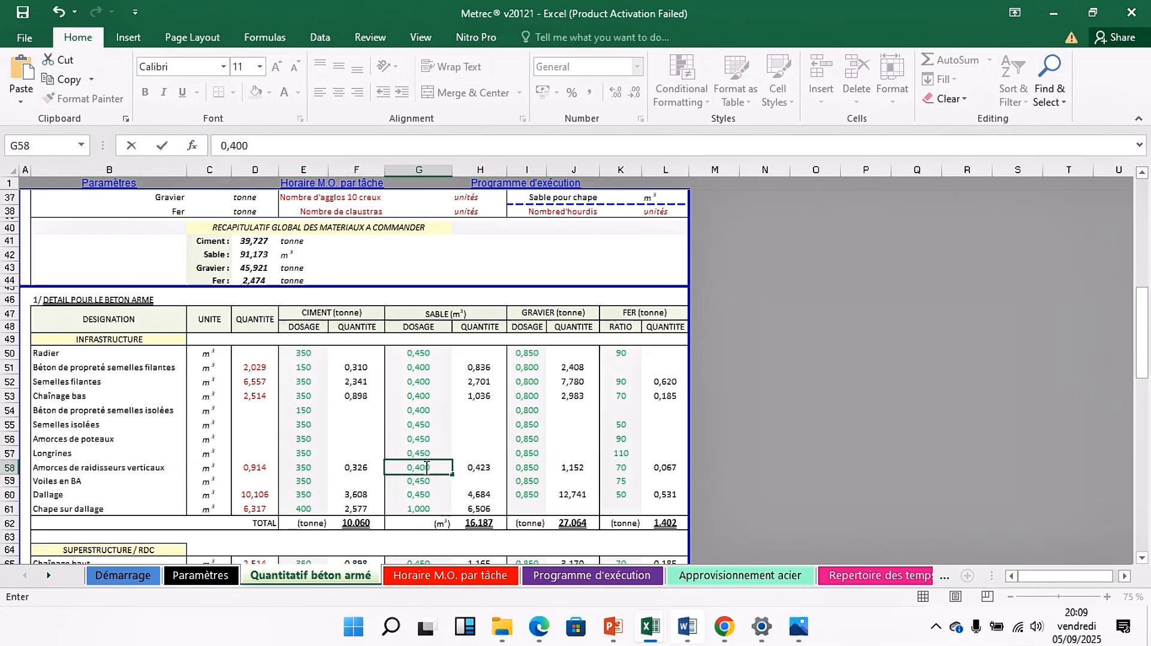
left_click(532, 469)
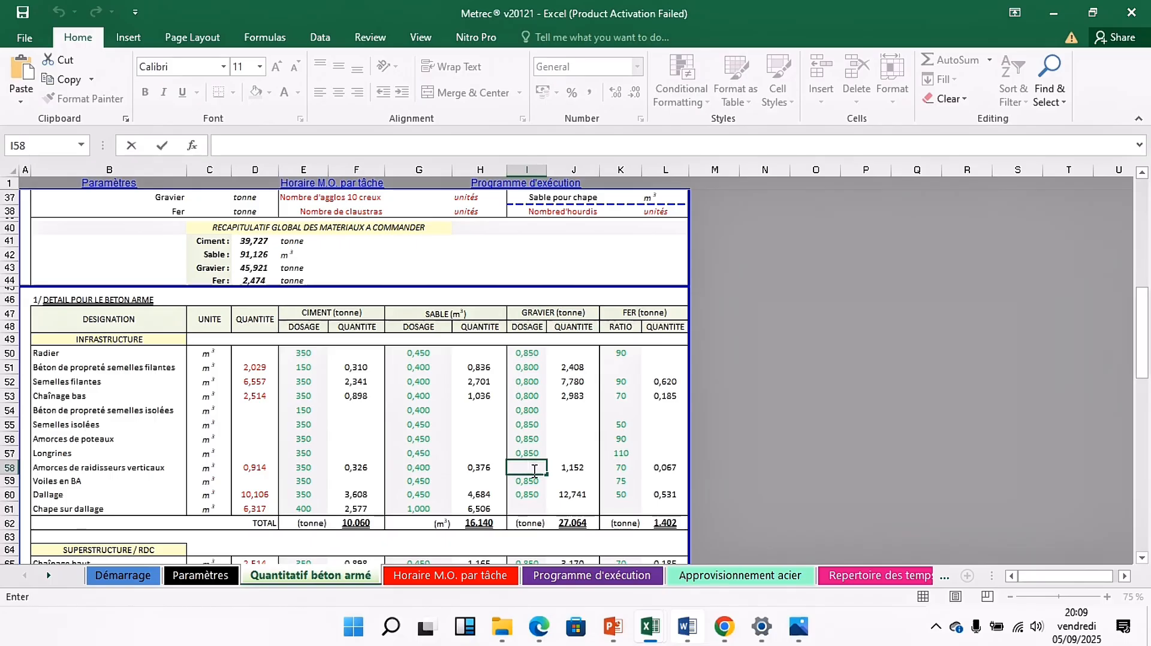
type("0,800")
- Consult the Raidisseurs ratio in Word's Document1, then set the Amorces de raidisseurs verticaux Fer ratio to 60 in the Excel table
left_click(623, 467)
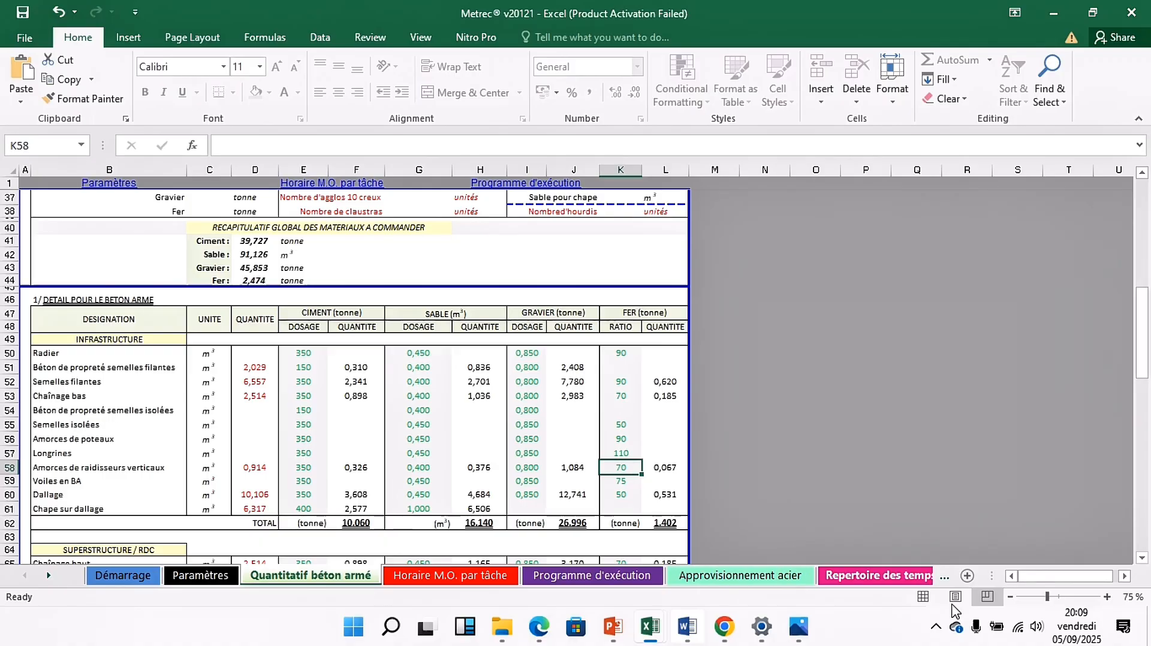
left_click(687, 628)
left_click(1051, 13)
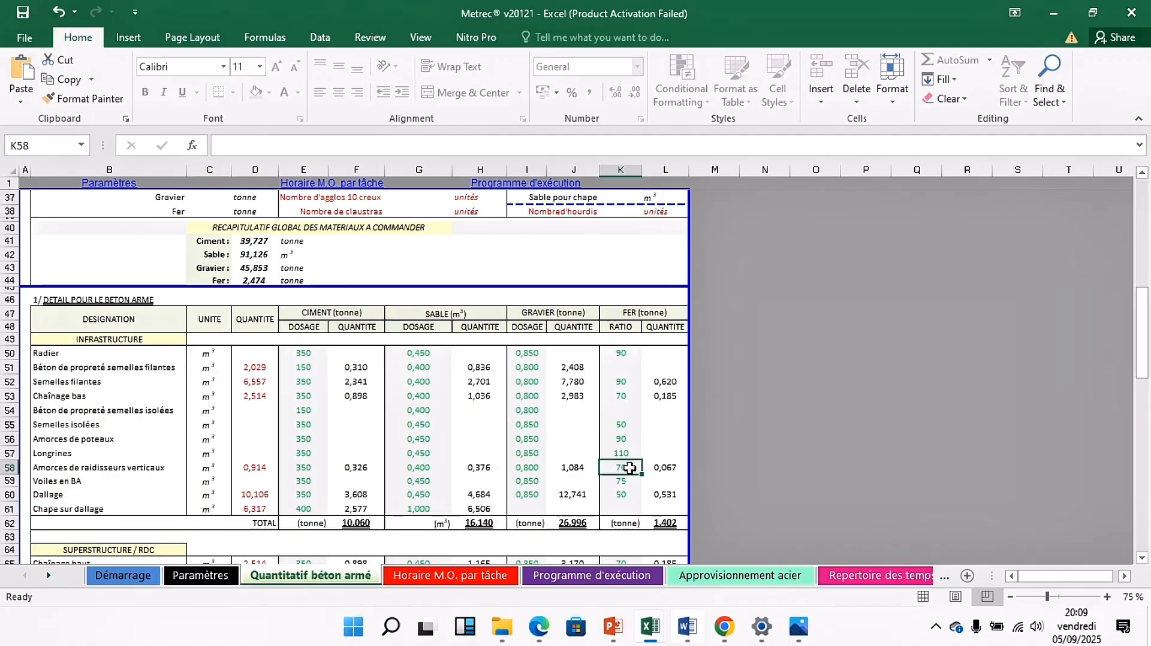
key("BackSpace")
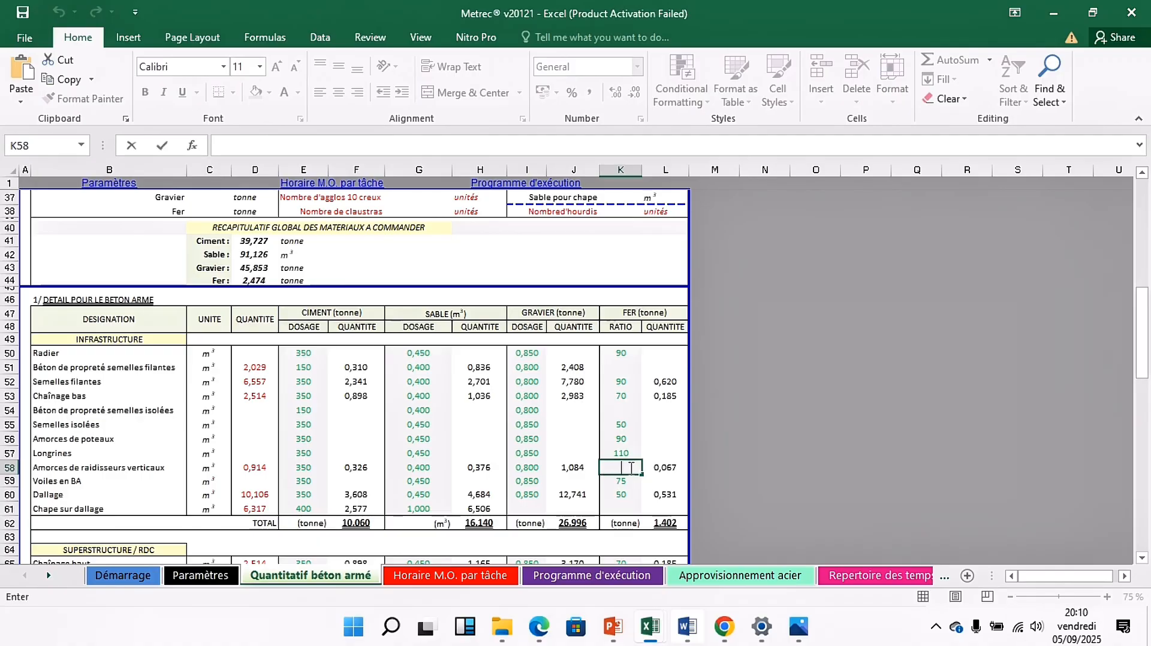
type("60")
left_click(621, 496)
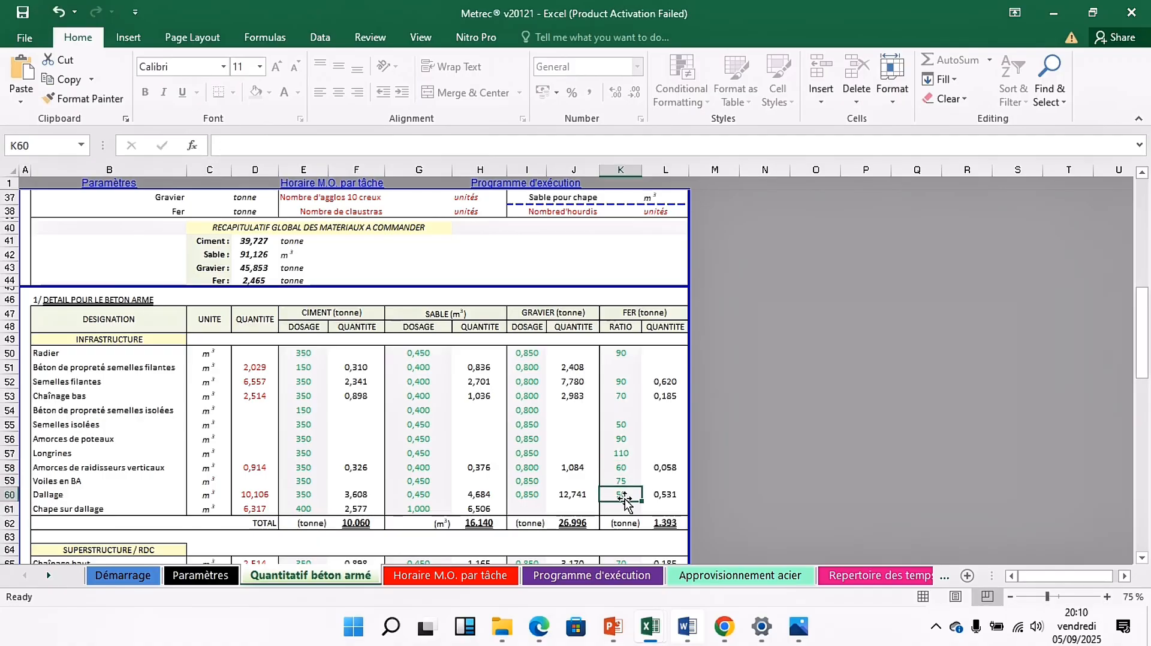
- Set the Dallage sand dosage to 0,400 and its gravel dosage to 0,800 in the Infrastructure table
left_click(43, 483)
left_click(35, 495)
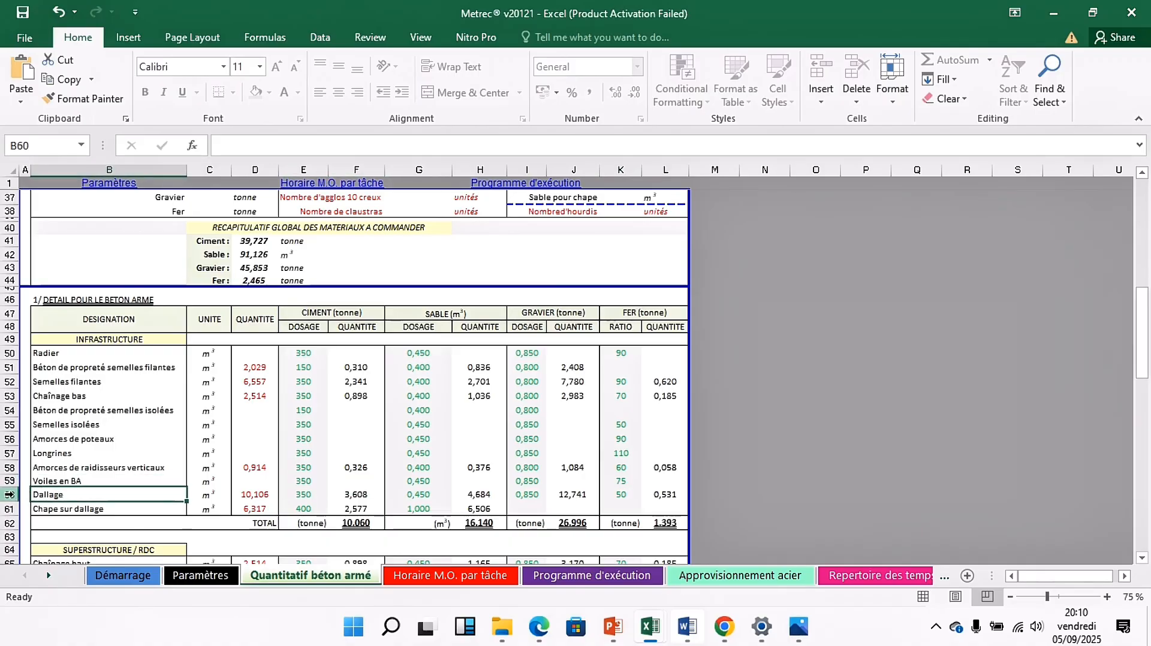
left_click(10, 495)
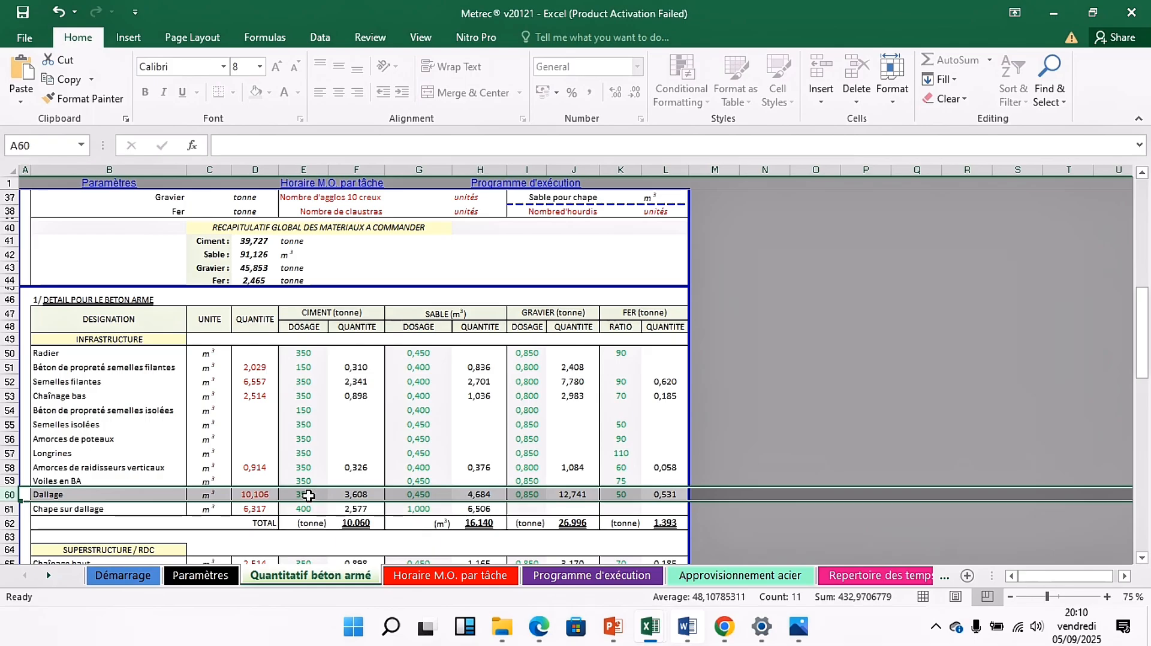
left_click(434, 496)
key("BackSpace")
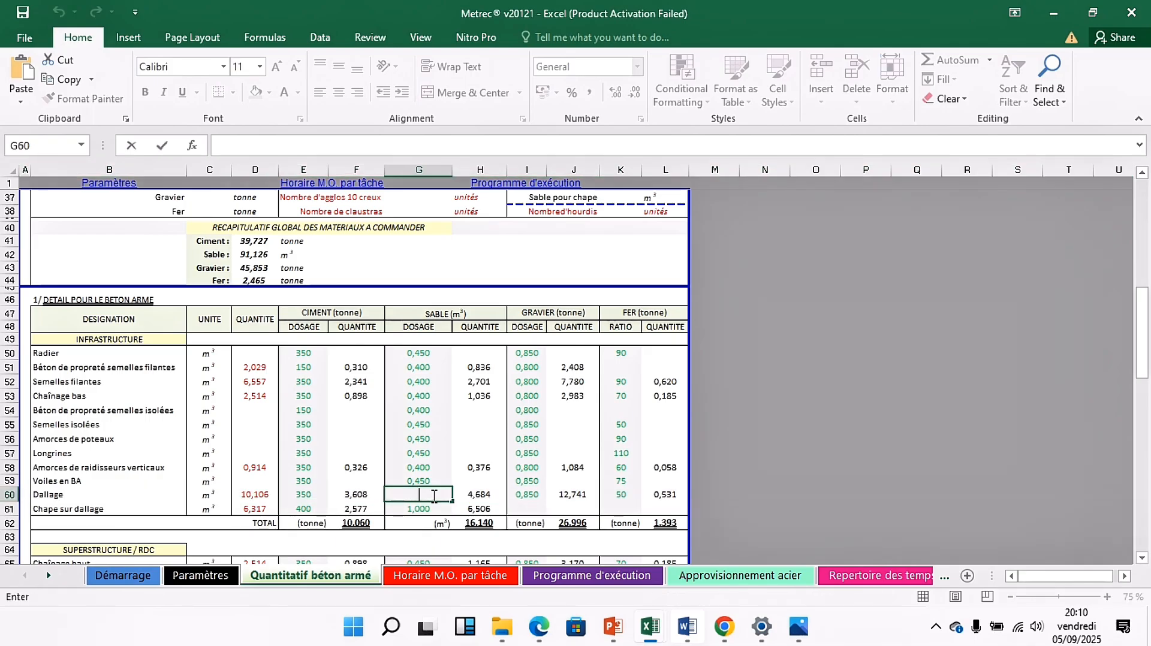
type("0,400")
left_click(532, 495)
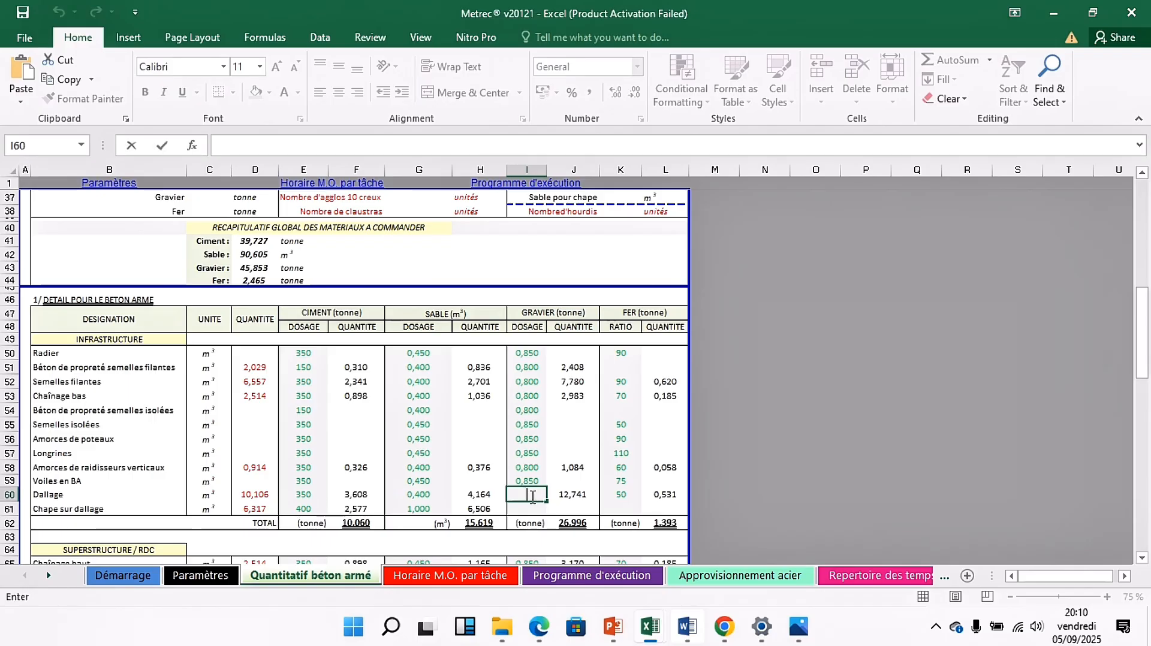
type("0,800")
- Check the Dallage Fer ratio against the Forme de dallage value in Word's Document1, then return to the Excel sheet
left_click(618, 495)
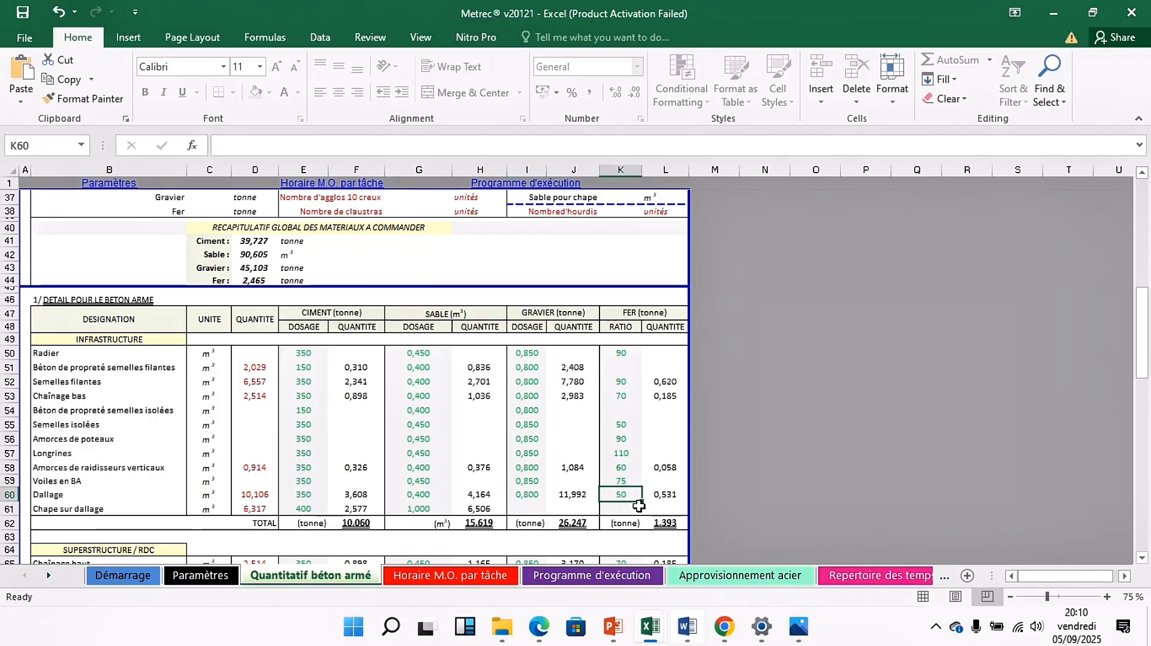
key("alt+Tab")
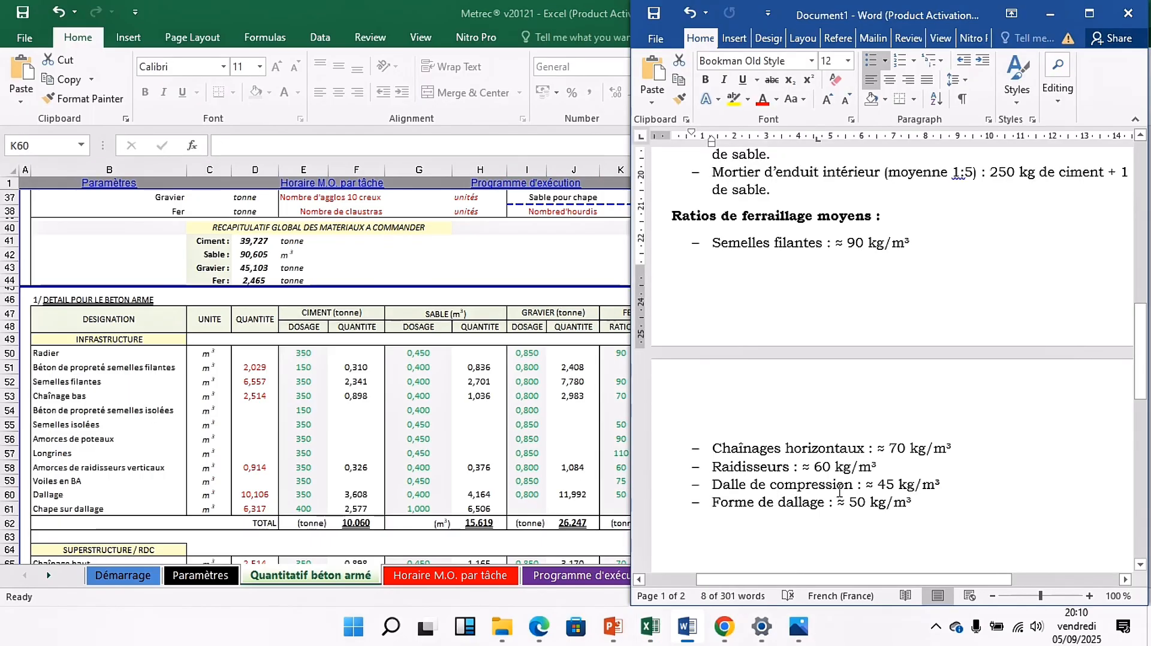
left_click(1051, 16)
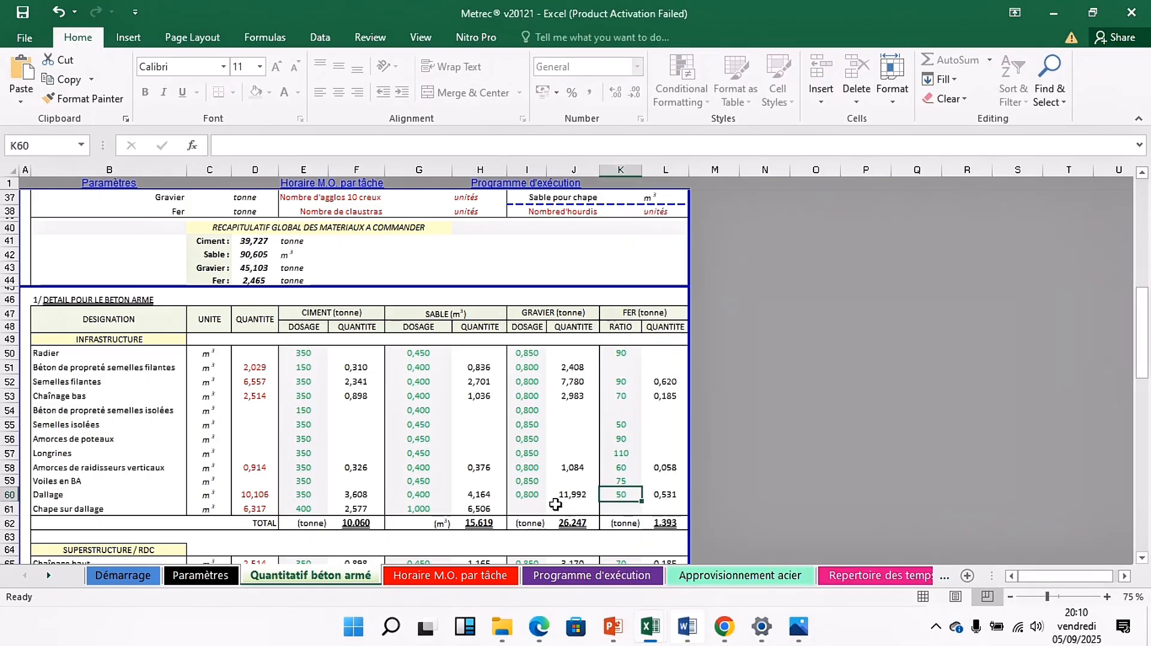
left_click(81, 512)
key("shift+space")
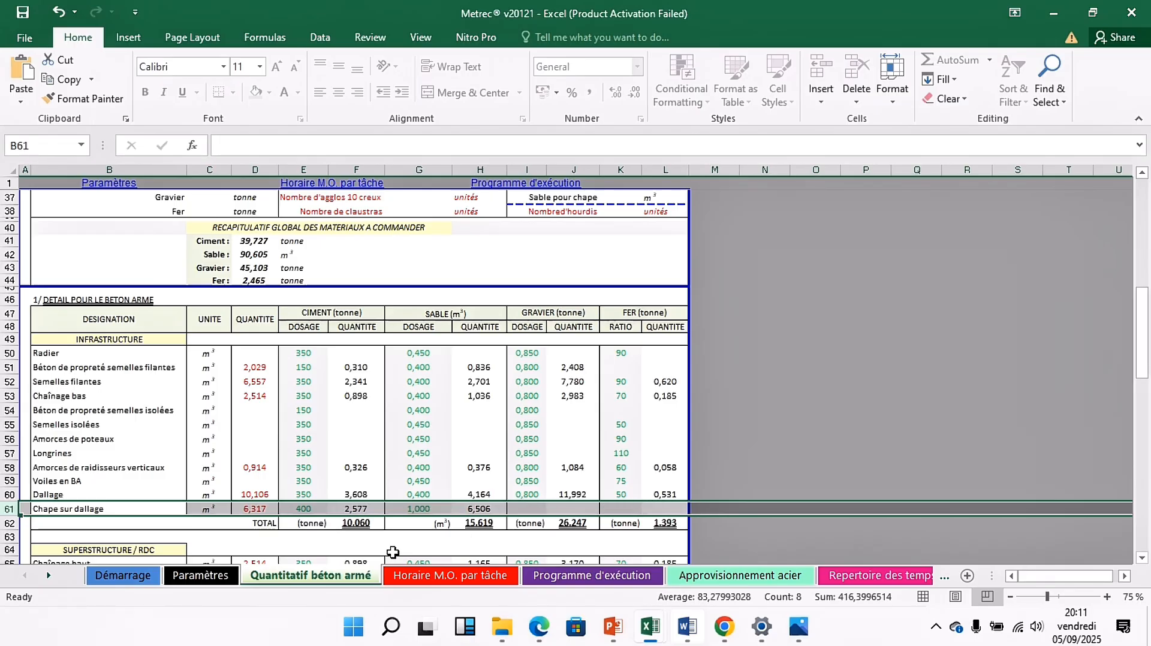
left_click(38, 528)
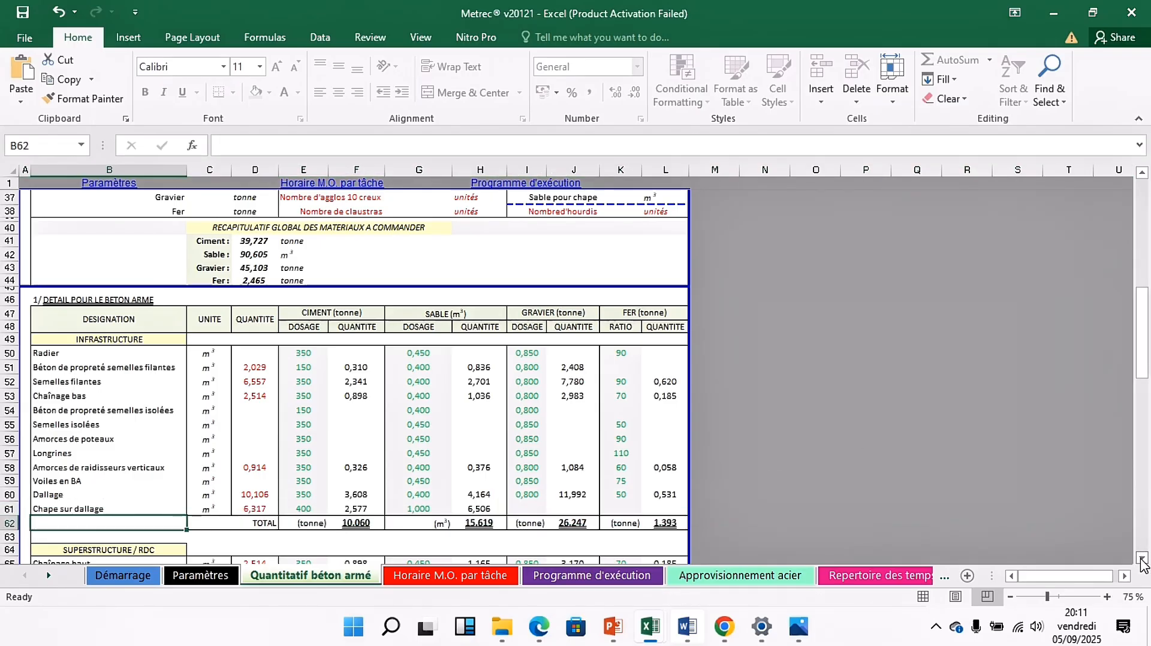
- Set the Chaînage haut sand dosage to 0,400 and its gravel dosage to 0,800 in the Superstructure / RDC table
left_click(1143, 559)
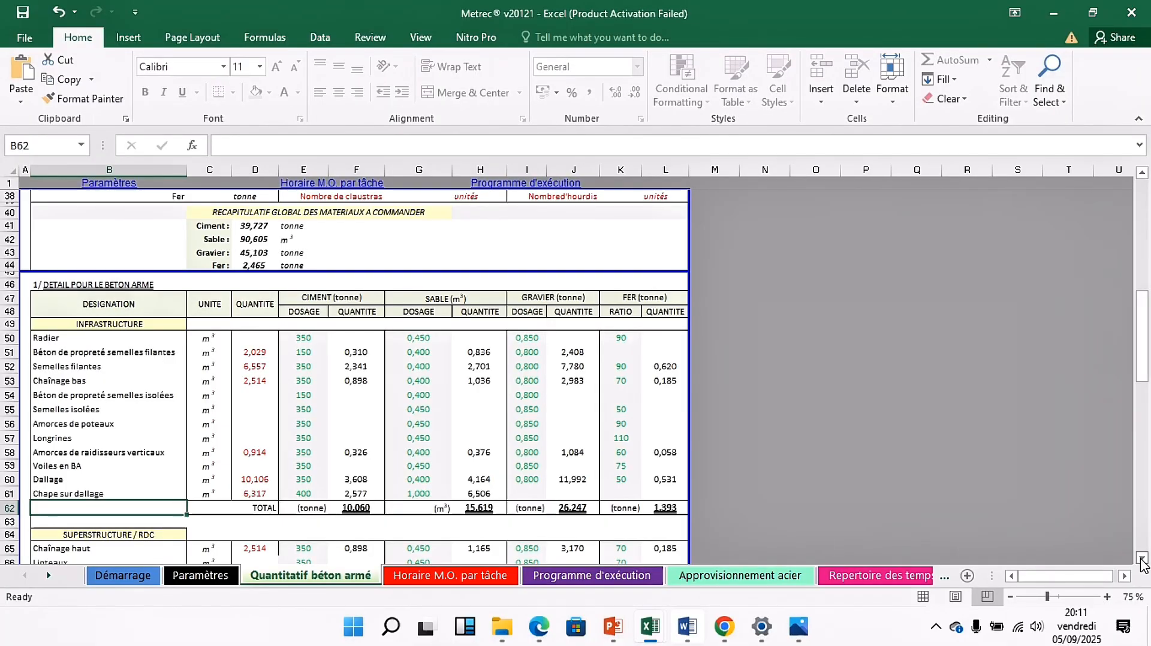
scroll(1143, 564, "down", 7)
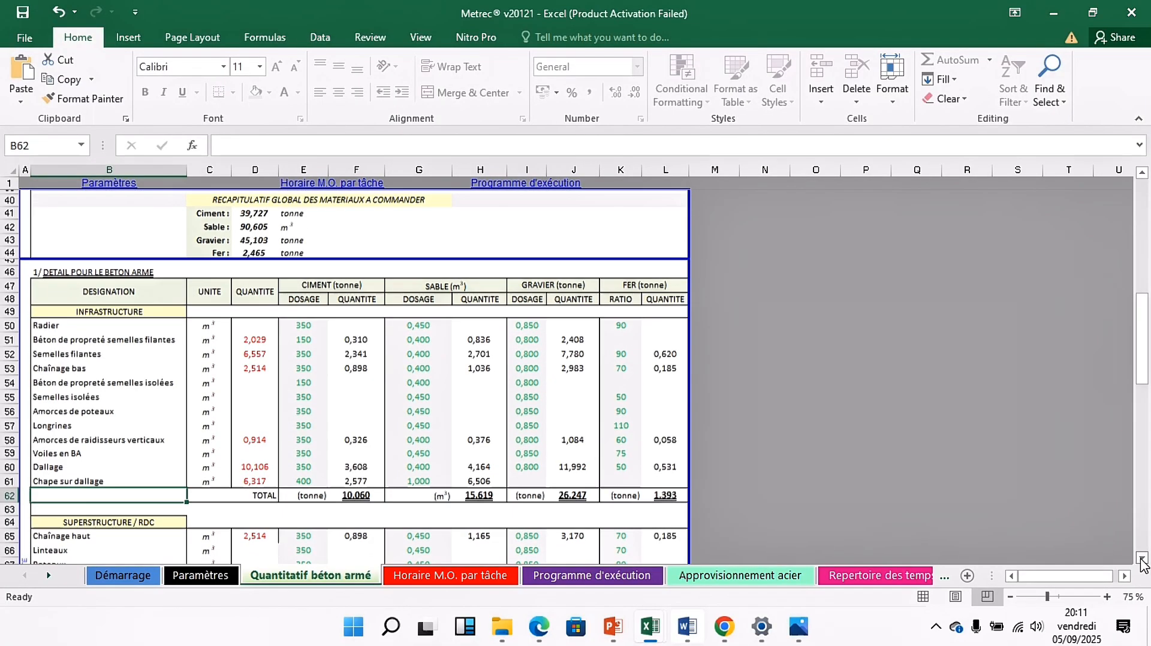
scroll(1143, 564, "down", 6)
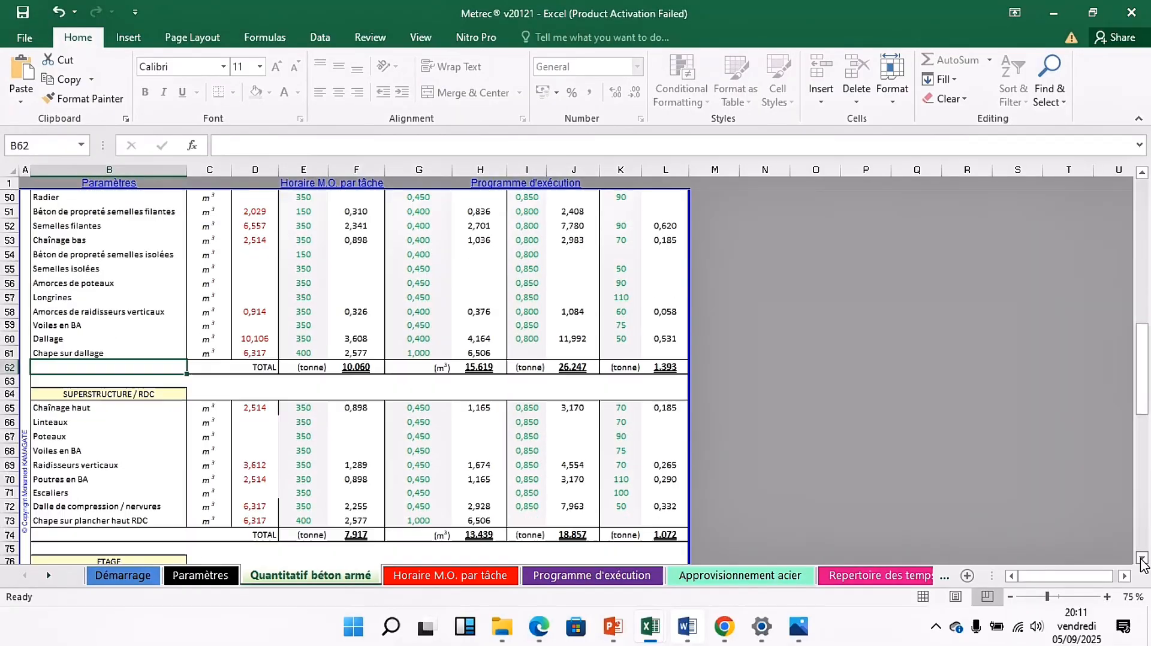
scroll(1143, 564, "down", 4)
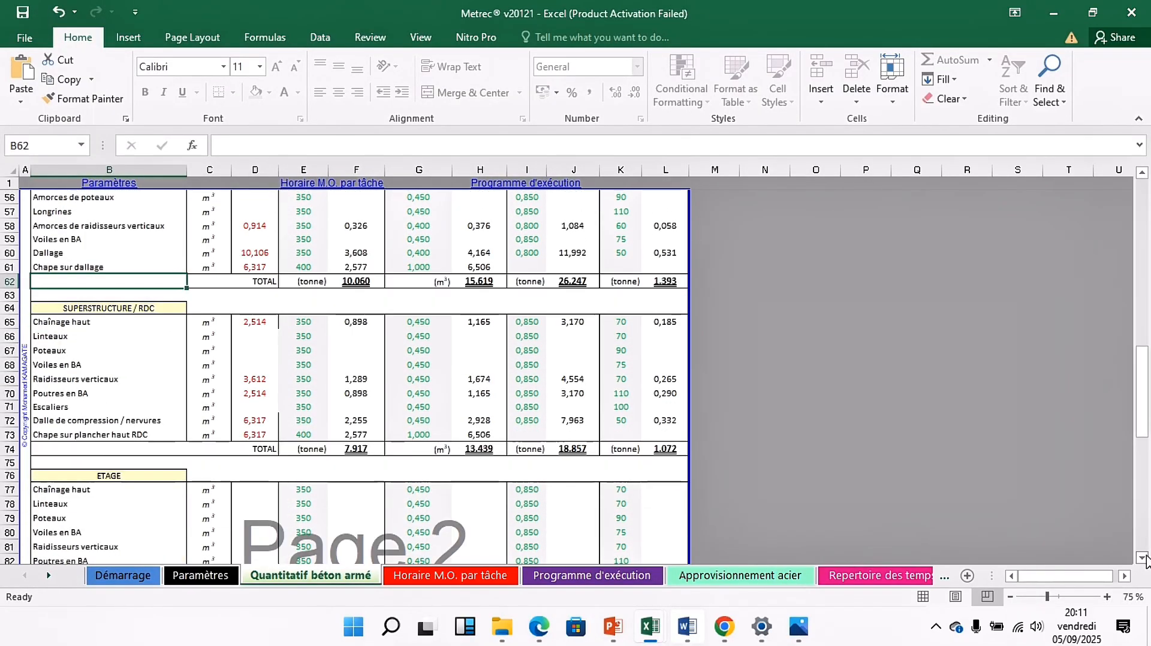
scroll(1144, 560, "down", 2)
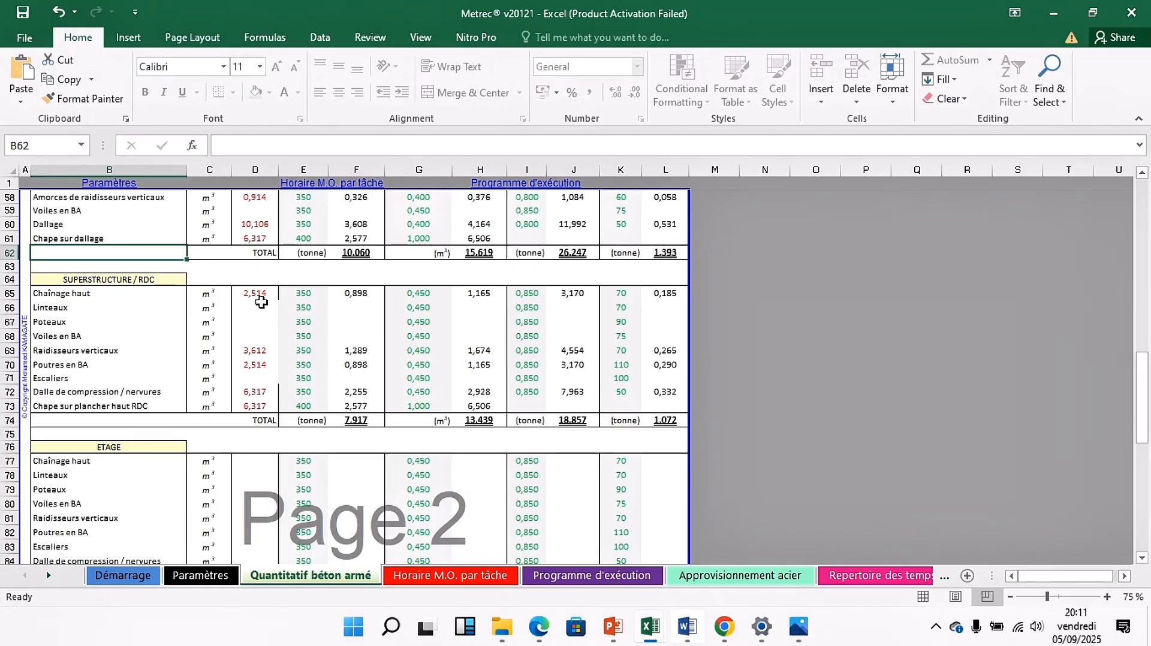
left_click(427, 294)
type("0,")
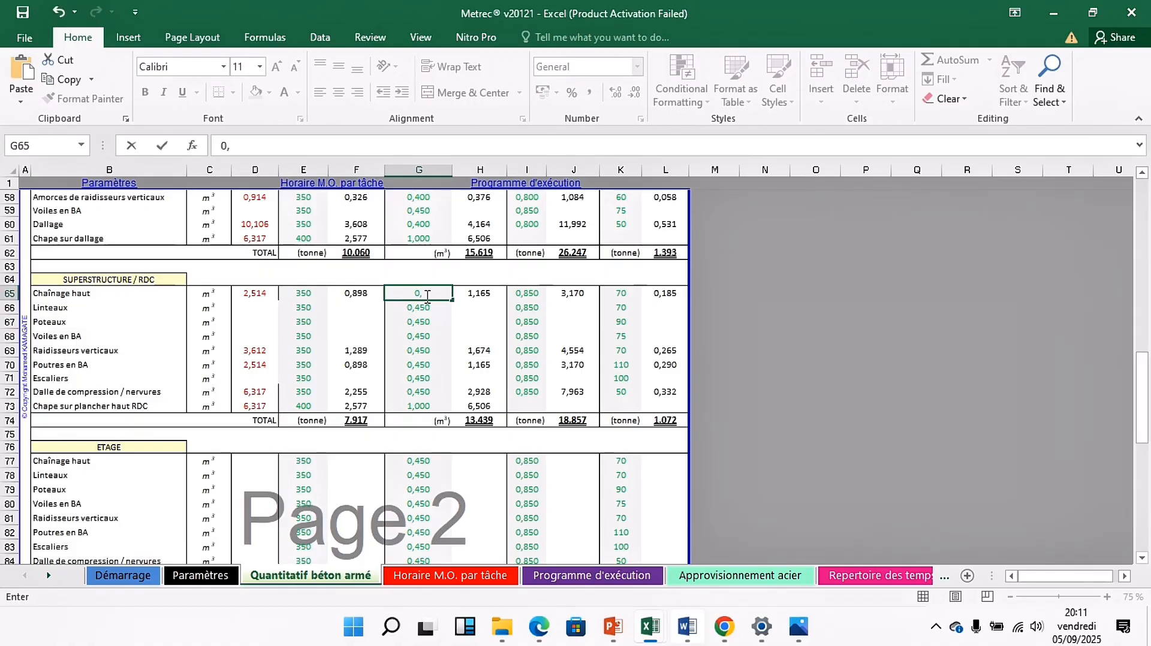
type("400")
left_click(526, 298)
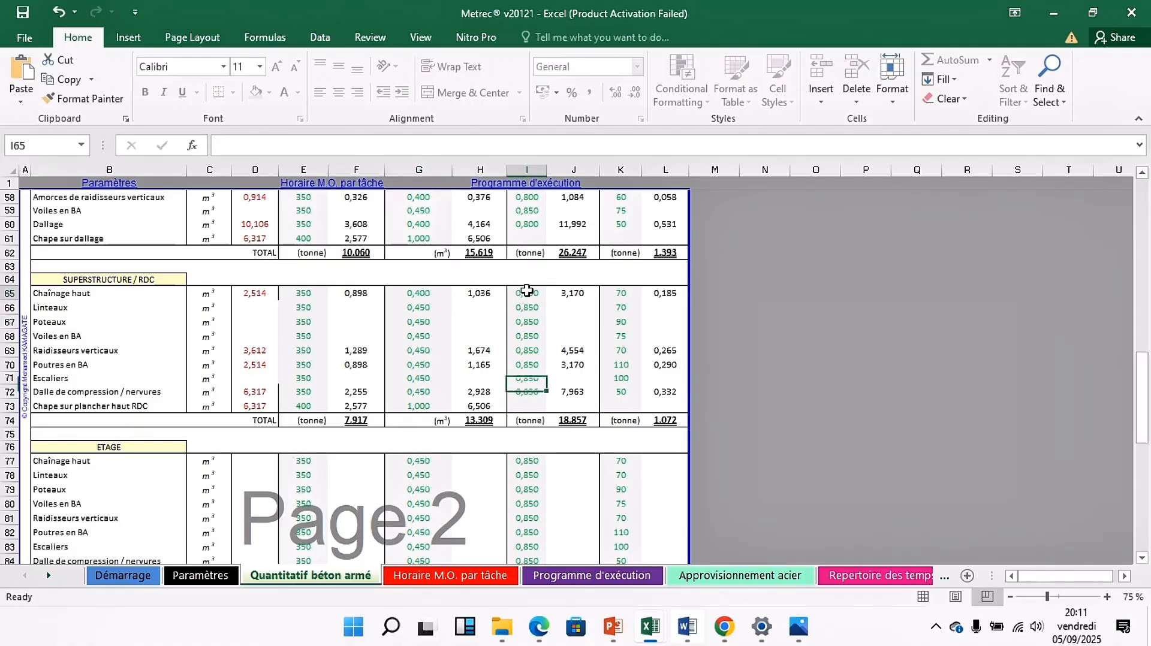
type("0,")
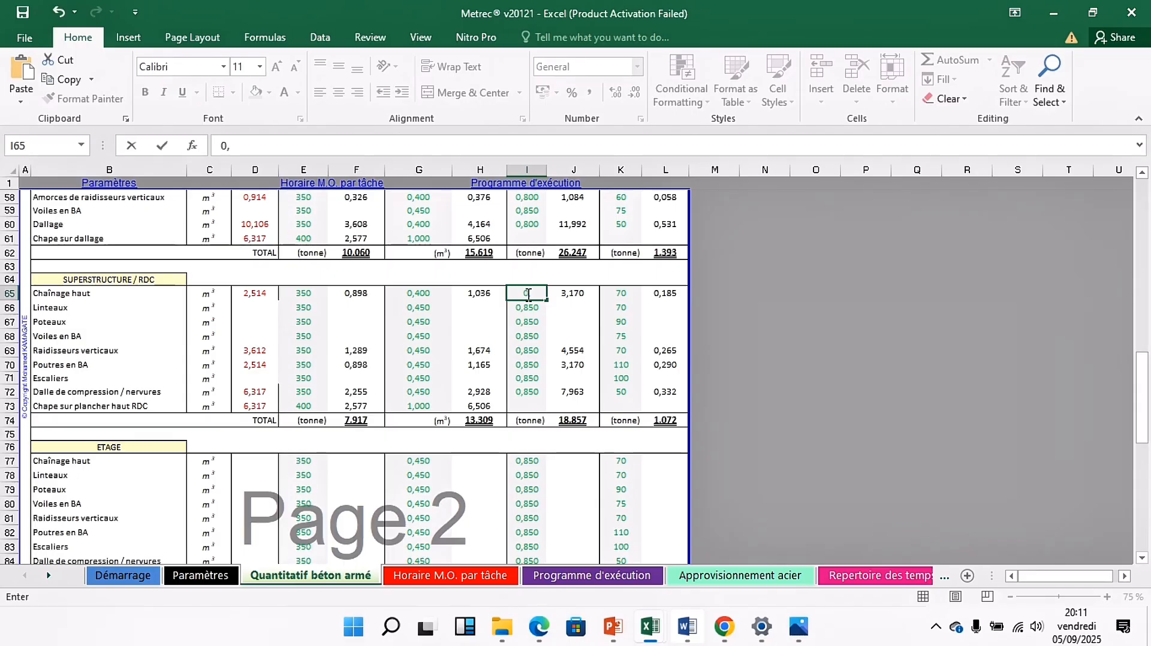
type("800")
left_click(632, 297)
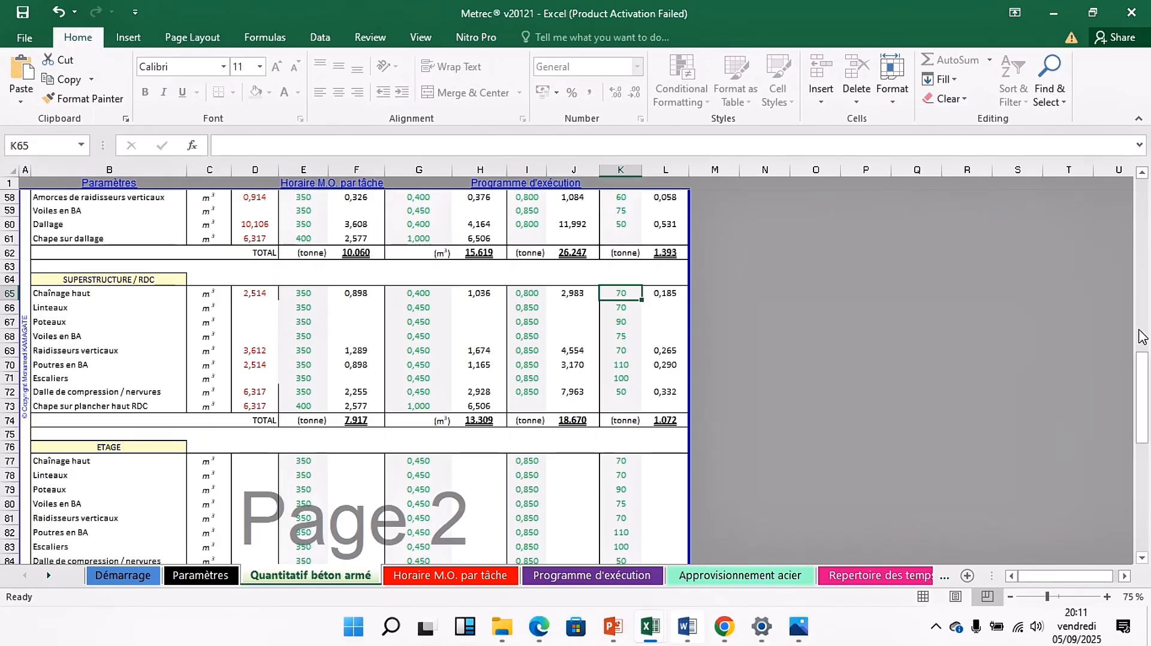
- Review the Chaînage bas row in Infrastructure and the Superstructure / RDC rows from Chaînage haut to Voiles en BA
scroll(1142, 409, "up", 3)
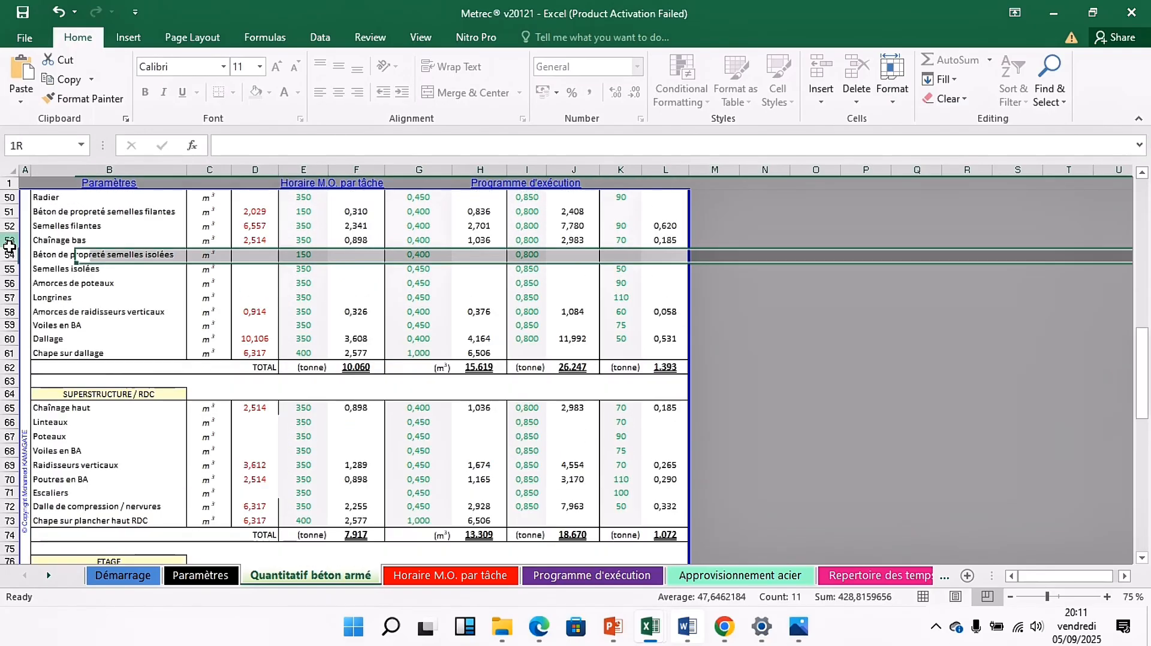
left_click(9, 240)
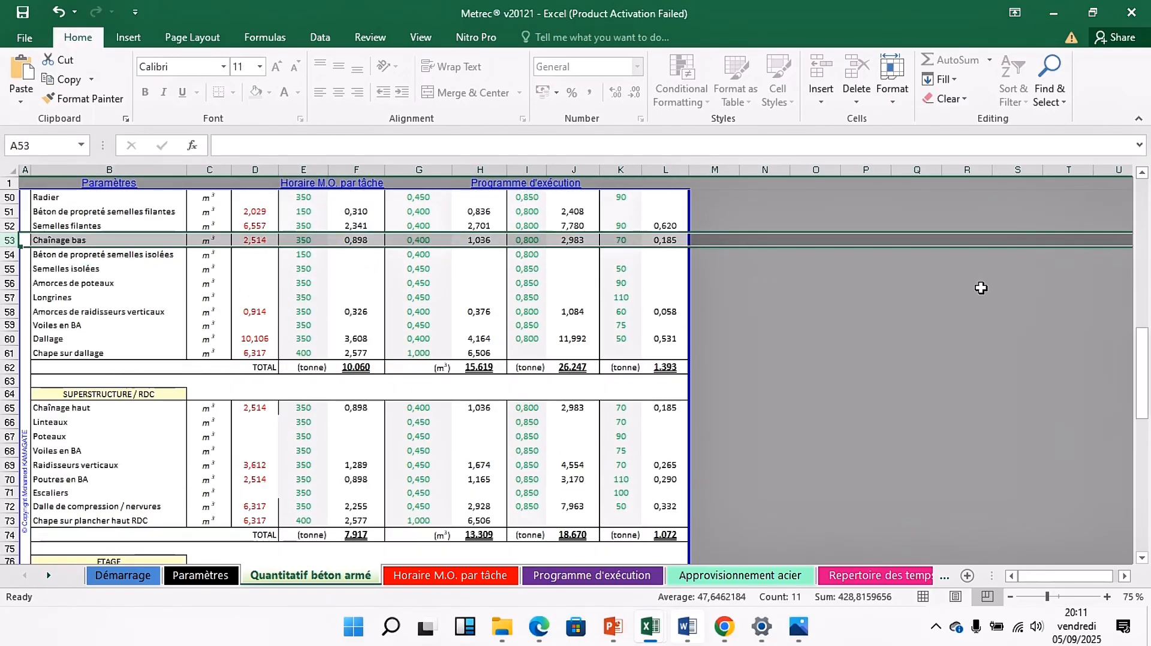
left_click_drag(1146, 372, 1147, 412)
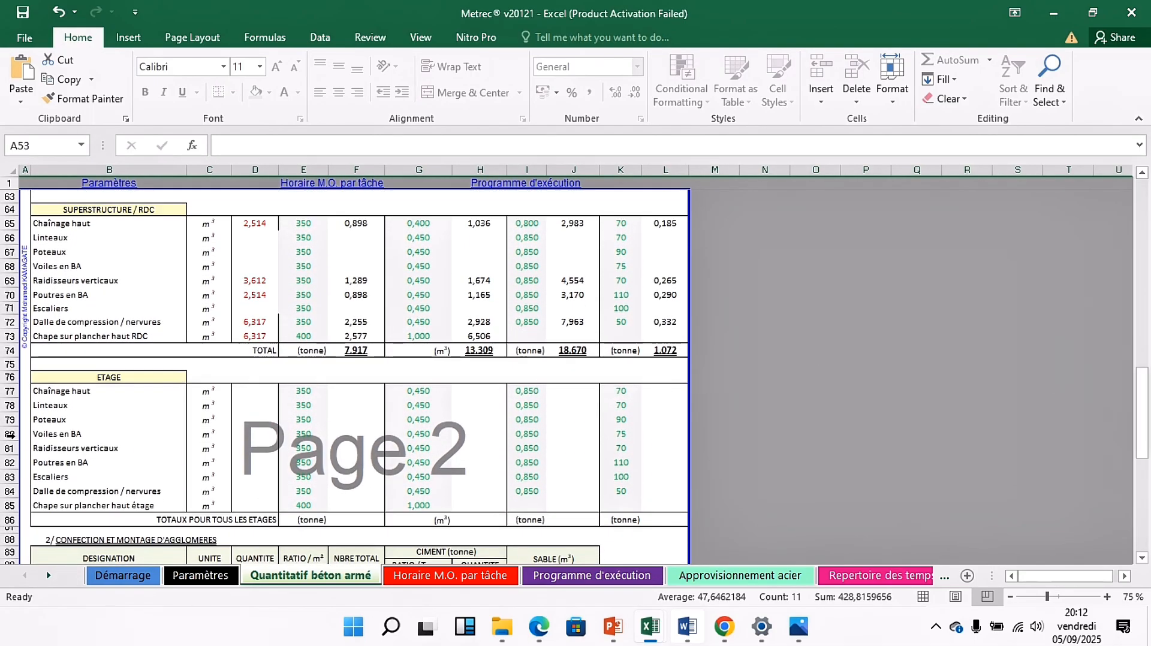
left_click(7, 405)
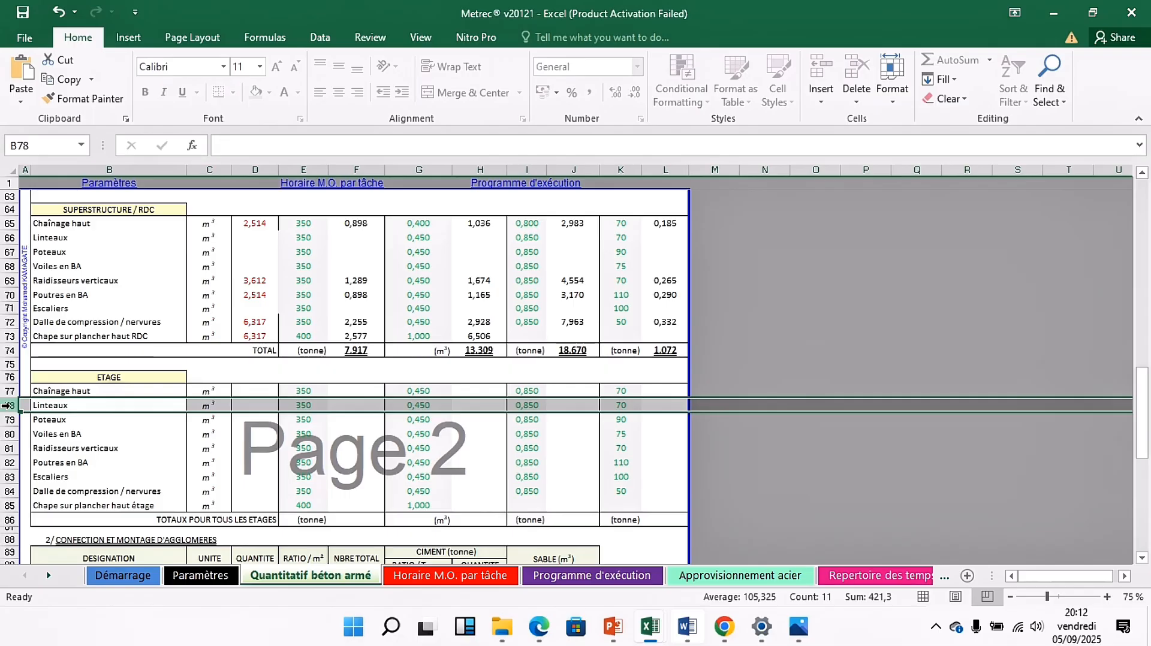
left_click(9, 223)
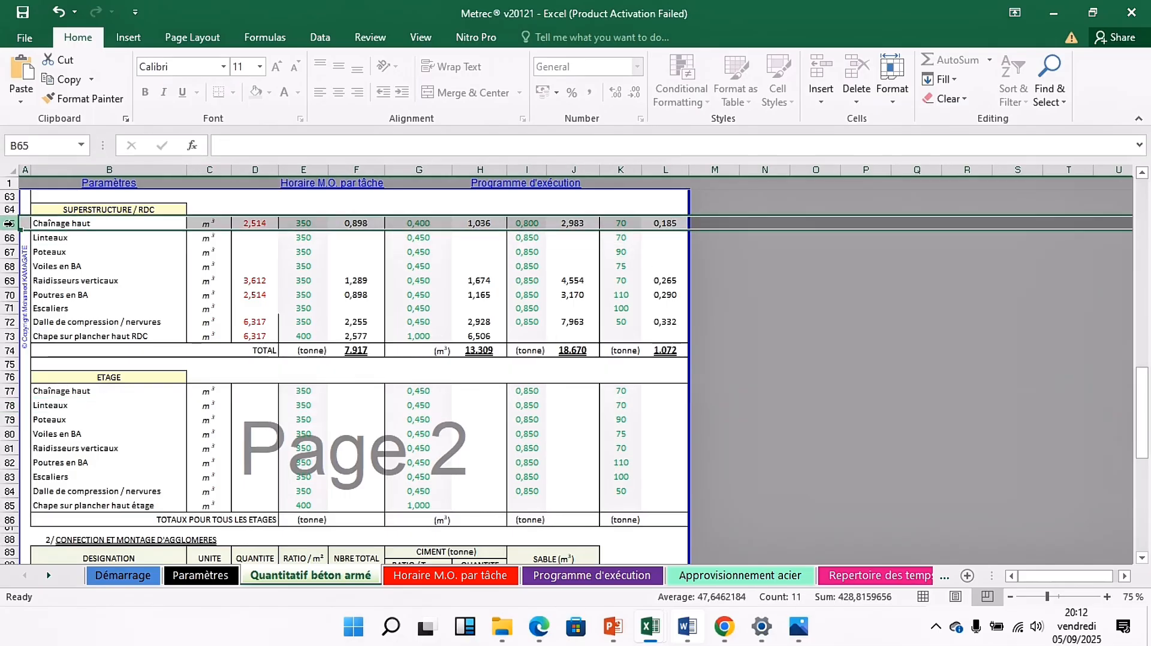
left_click(9, 238)
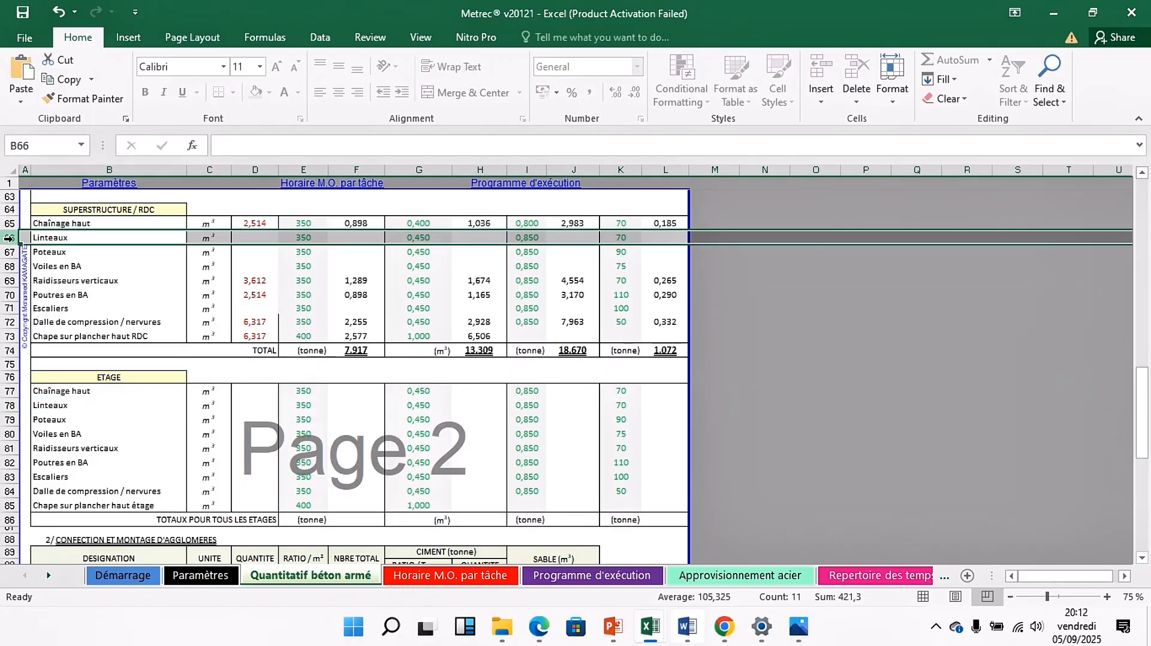
left_click(9, 252)
left_click(9, 267)
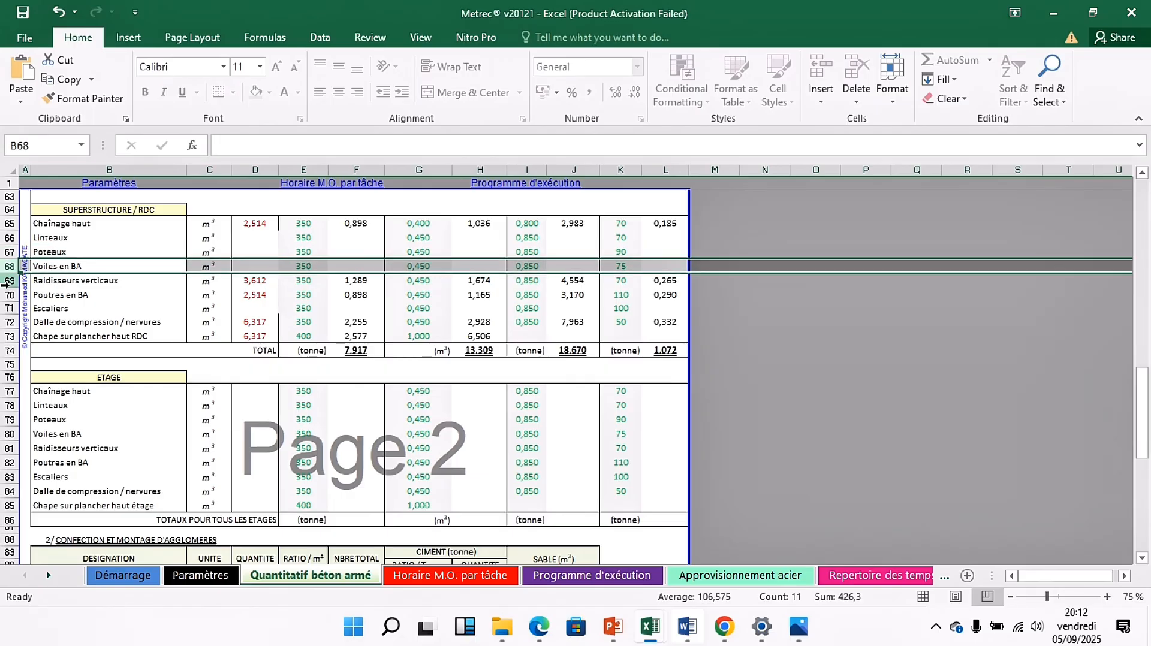
- Set the Raidisseurs verticaux sand dosage to 0,400 and its gravel dosage to 0,800 in the Superstructure / RDC table
left_click(8, 281)
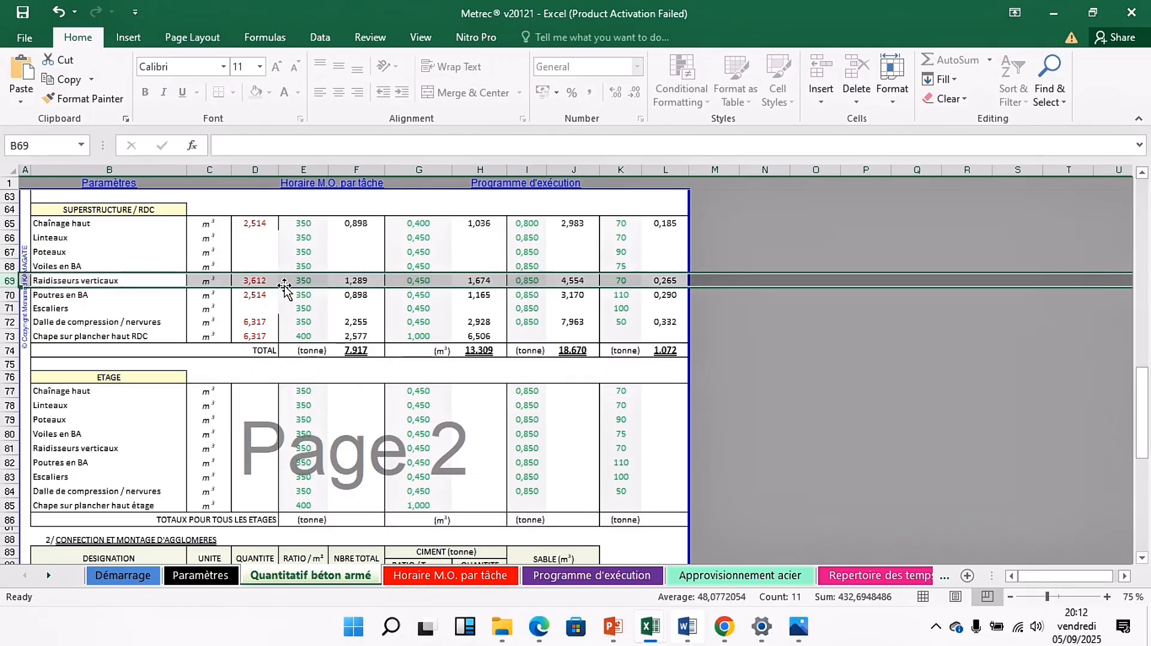
left_click(432, 281)
key("BackSpace")
type("0,400")
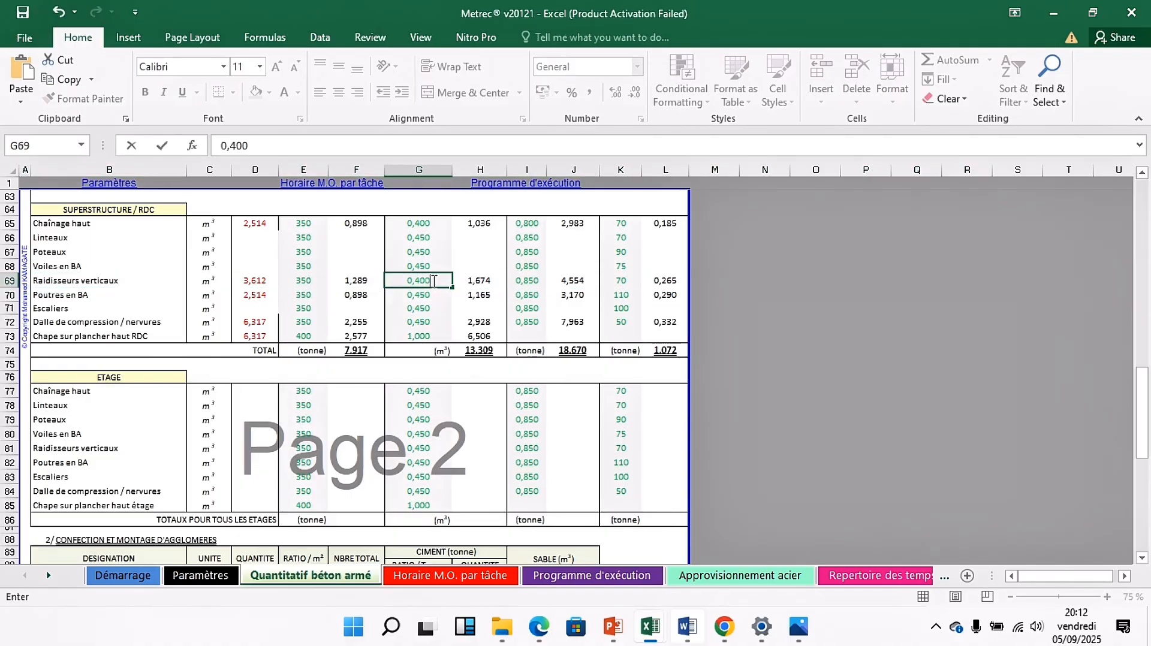
left_click(527, 322)
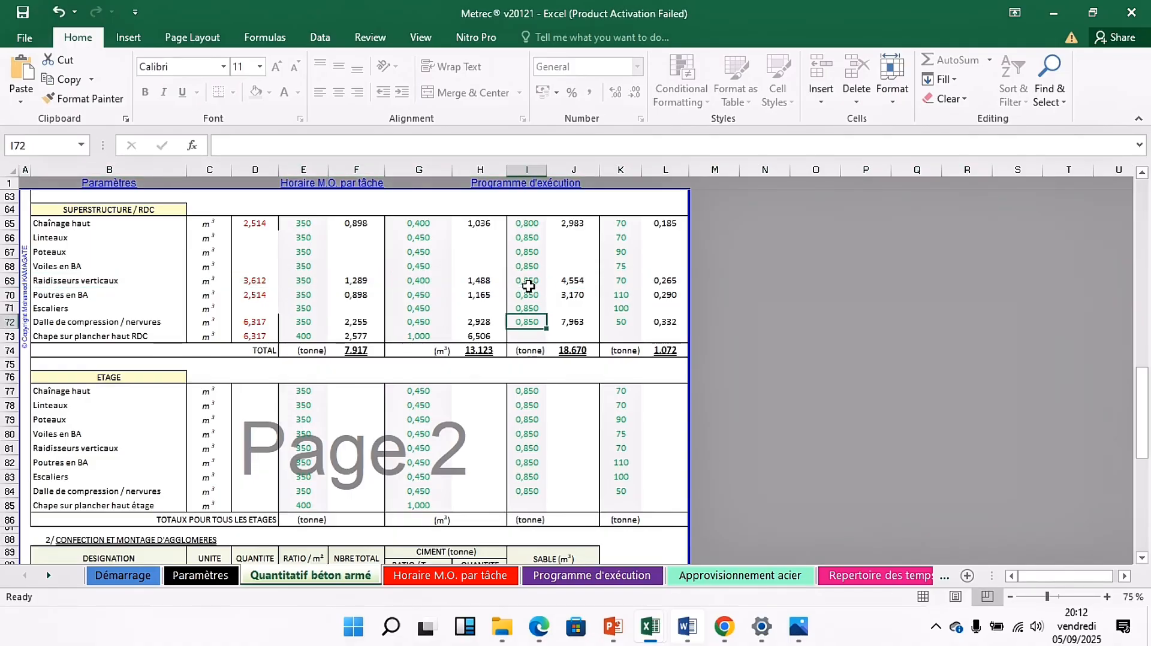
left_click(527, 281)
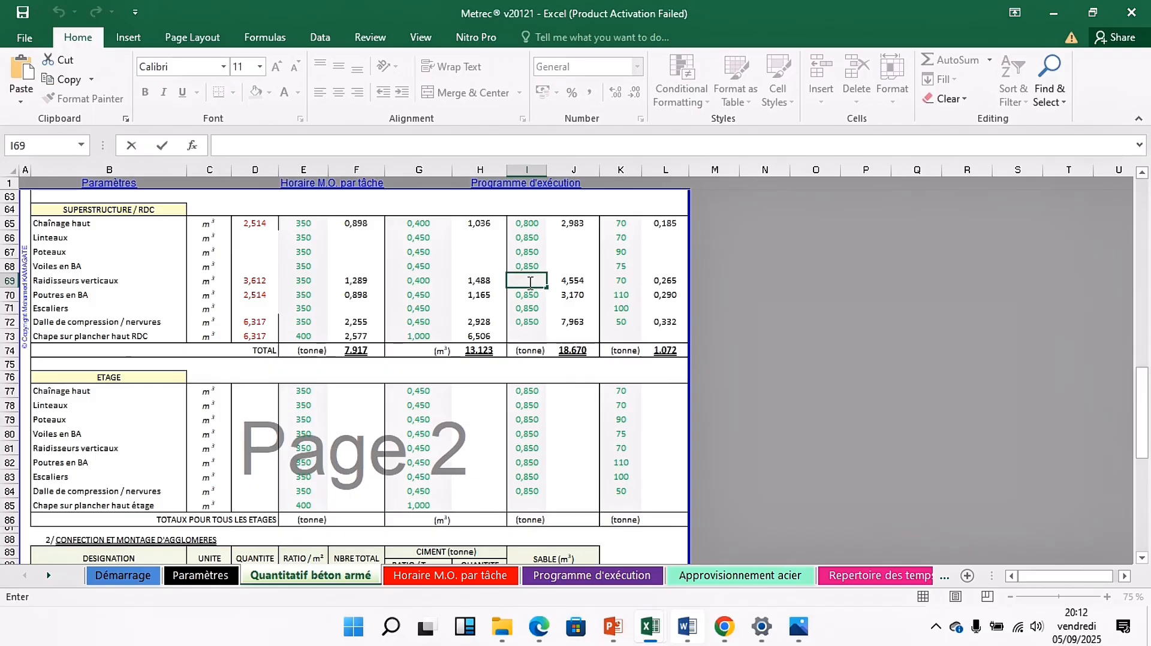
type("0,800")
- Consult the Raidisseurs ratio in Word's Document1, then set the Raidisseurs verticaux Fer ratio to 60 in the Excel Superstructure / RDC table
left_click(623, 285)
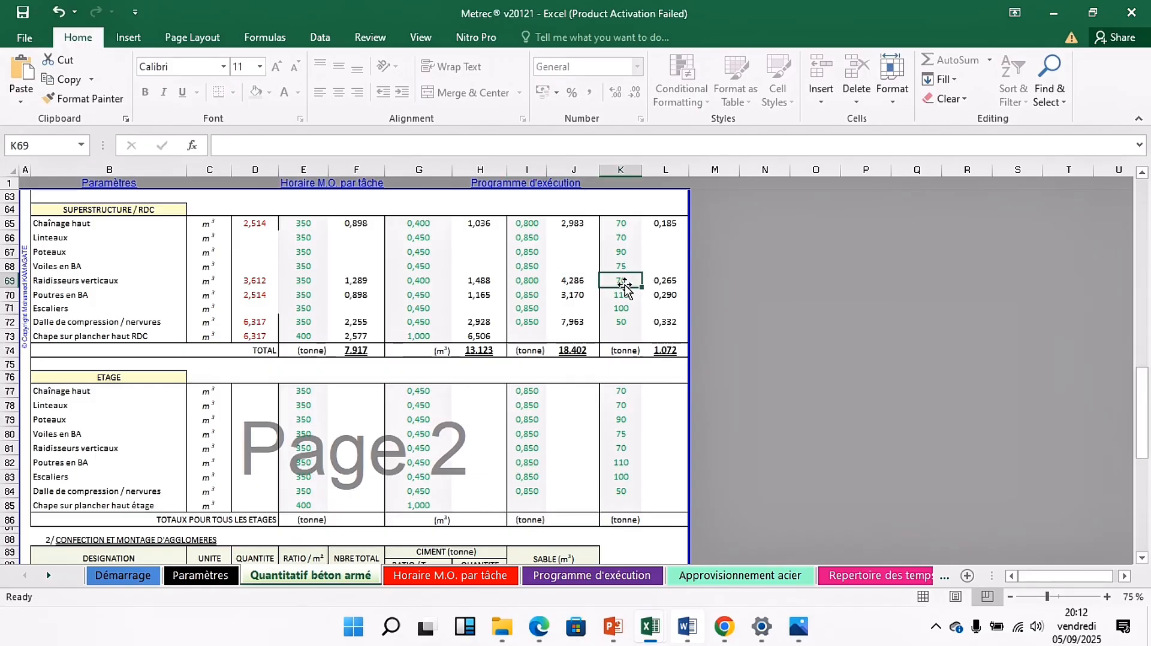
left_click(688, 627)
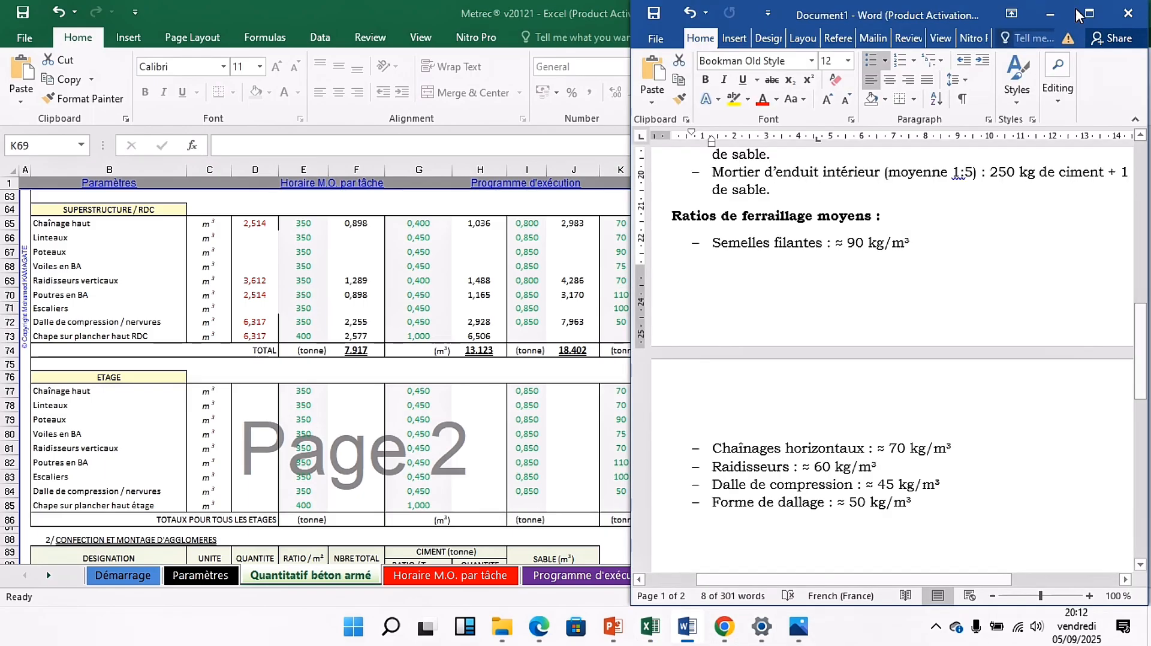
left_click(1051, 14)
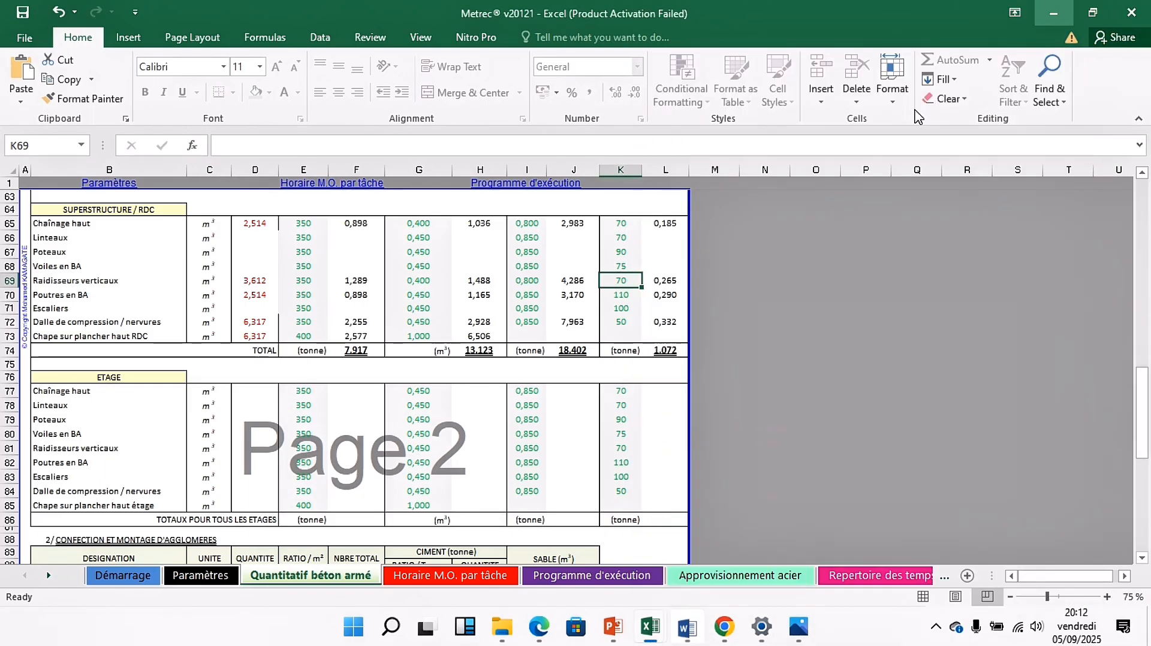
key("BackSpace")
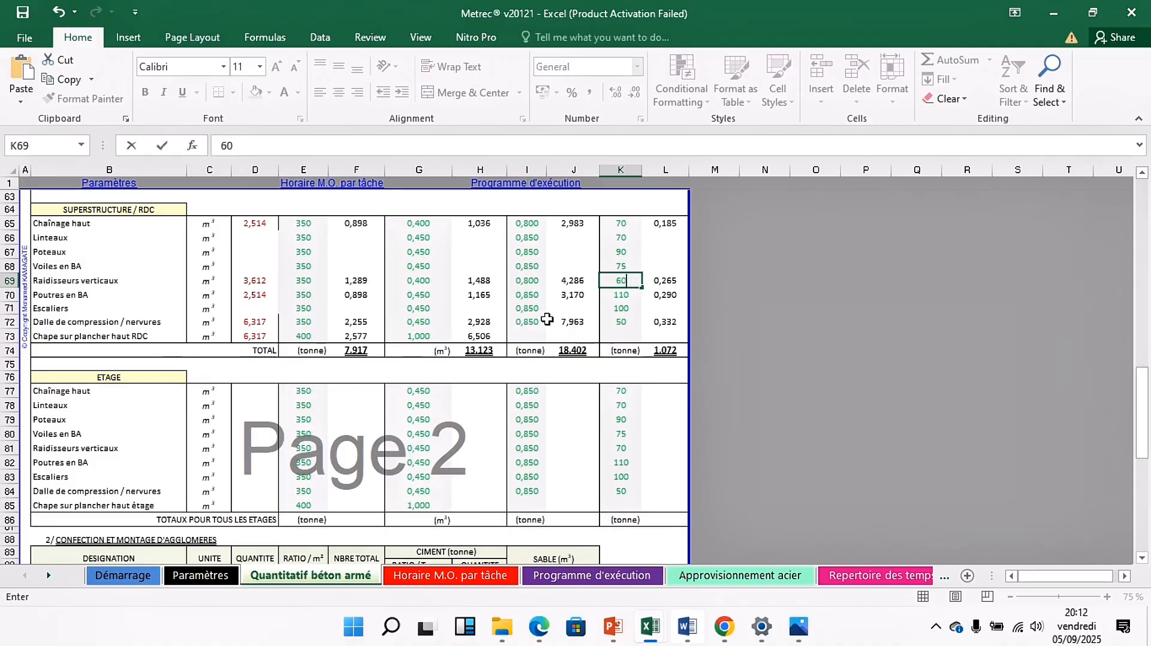
- Set the Poutres en BA sand dosage to 0,400 and its gravel dosage to 0,800 in the Superstructure / RDC table
left_click(10, 295)
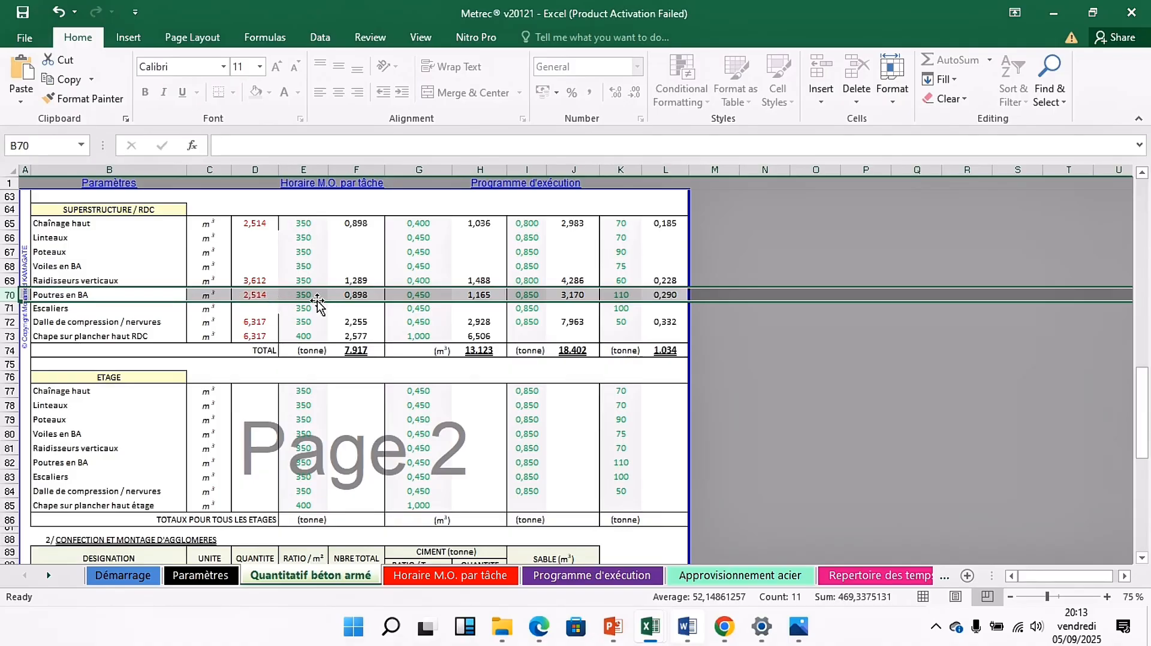
left_click(425, 295)
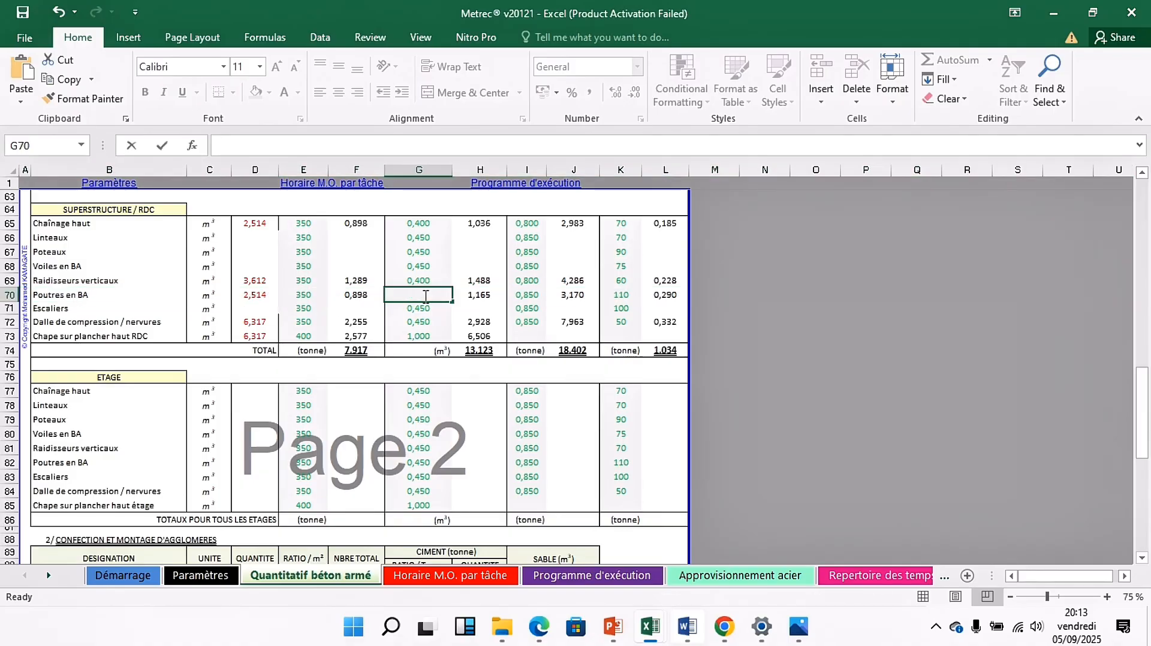
key("BackSpace")
type("0,400")
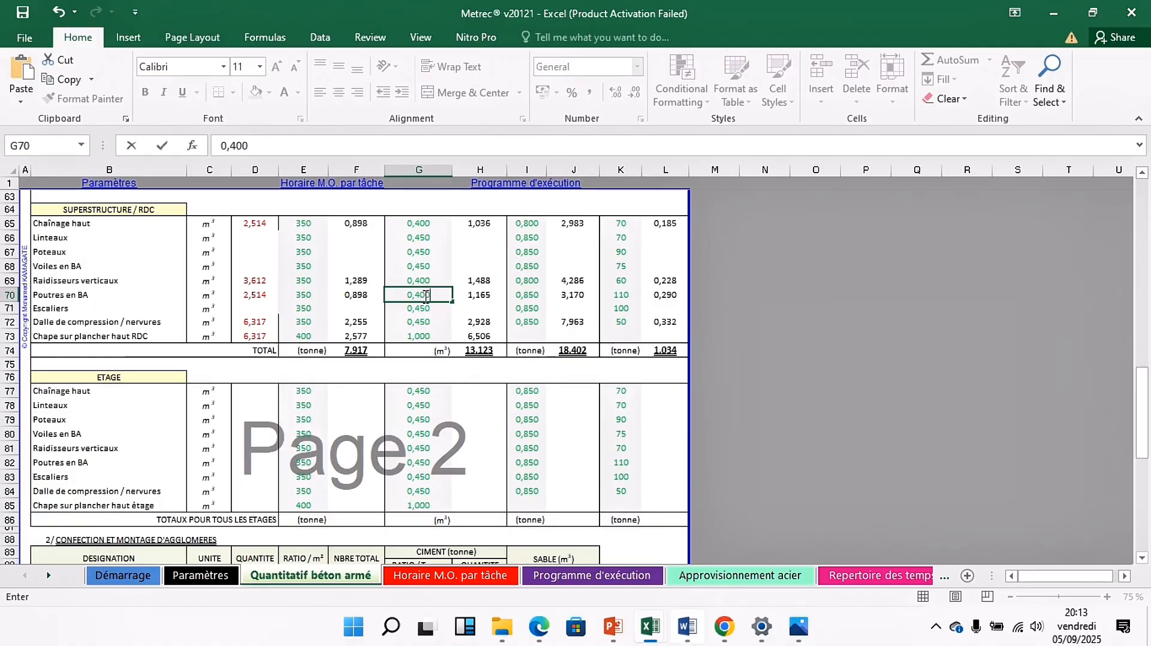
left_click(526, 296)
key("BackSpace")
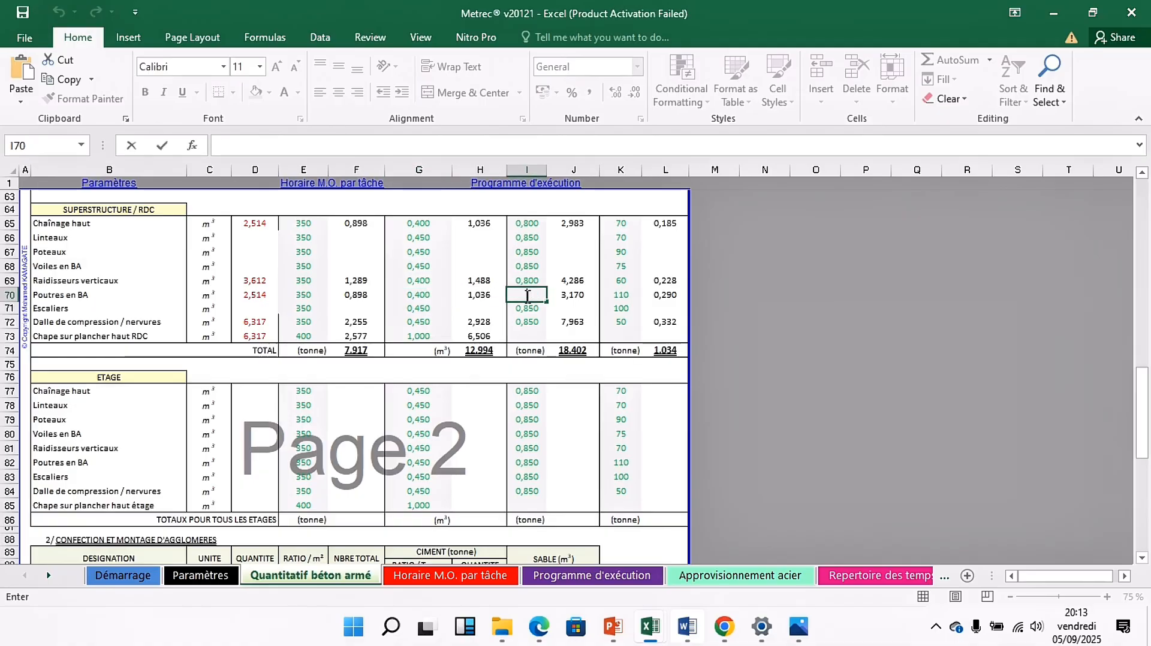
type("0,800")
- Set the Poutres en BA Fer ratio to 70 in the Superstructure / RDC table
left_click(627, 295)
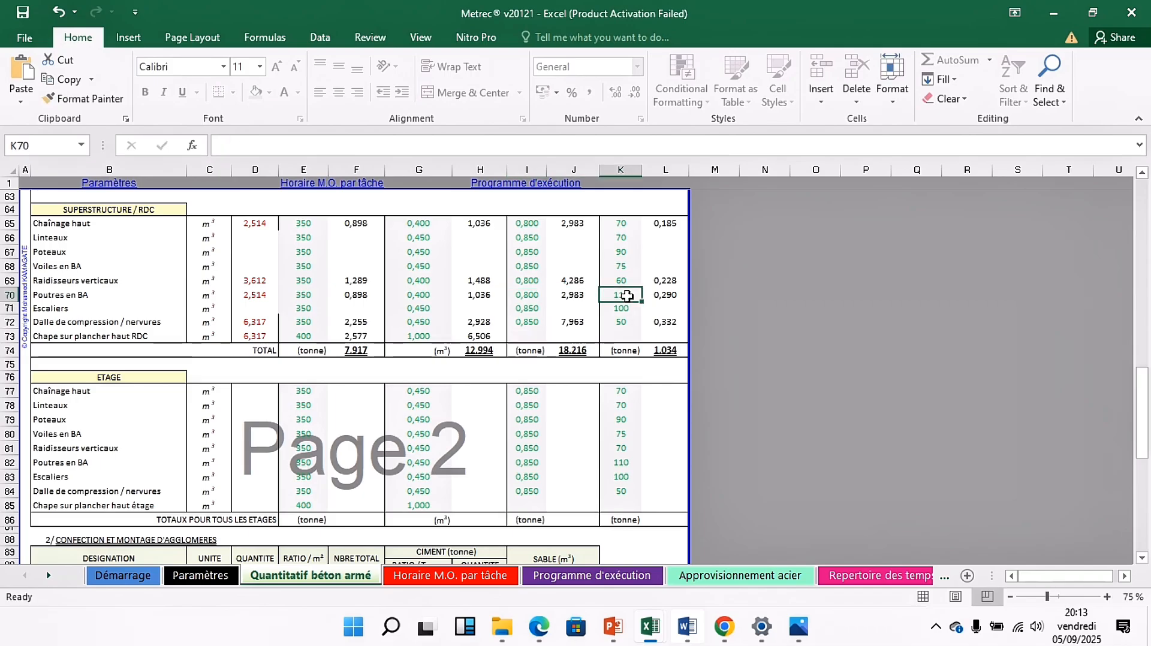
key("Delete")
key("BackSpace")
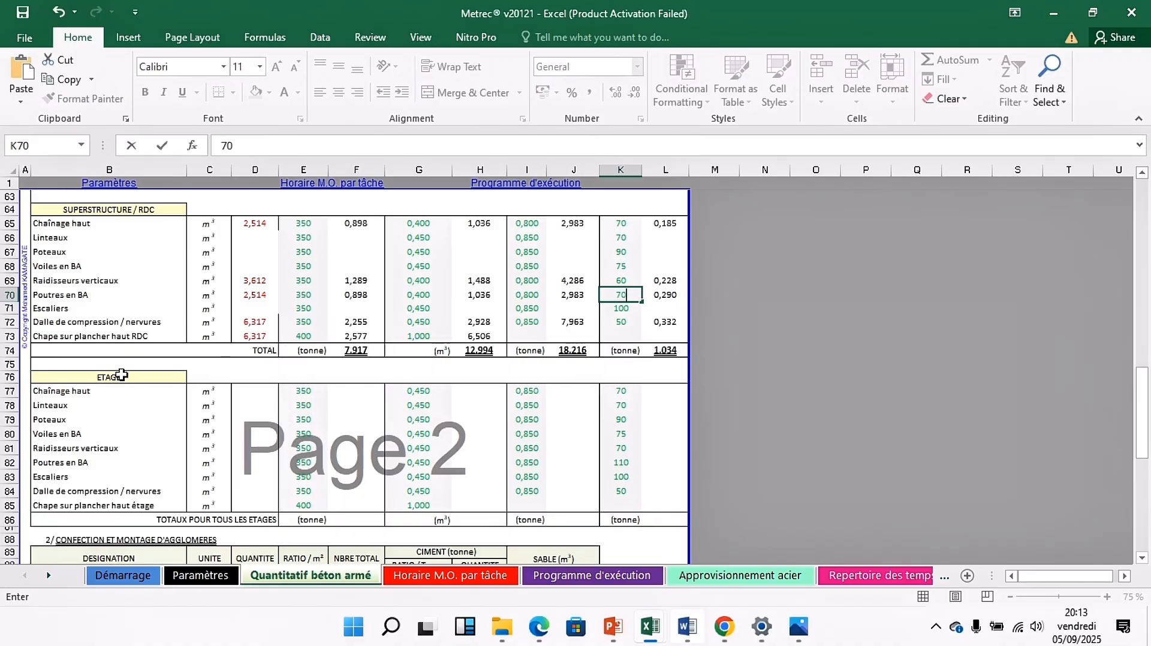
- Set the Dalle de compression / nervures sand dosage to 0,400 and its gravel dosage to 0,800 in the Superstructure / RDC table
left_click(10, 322)
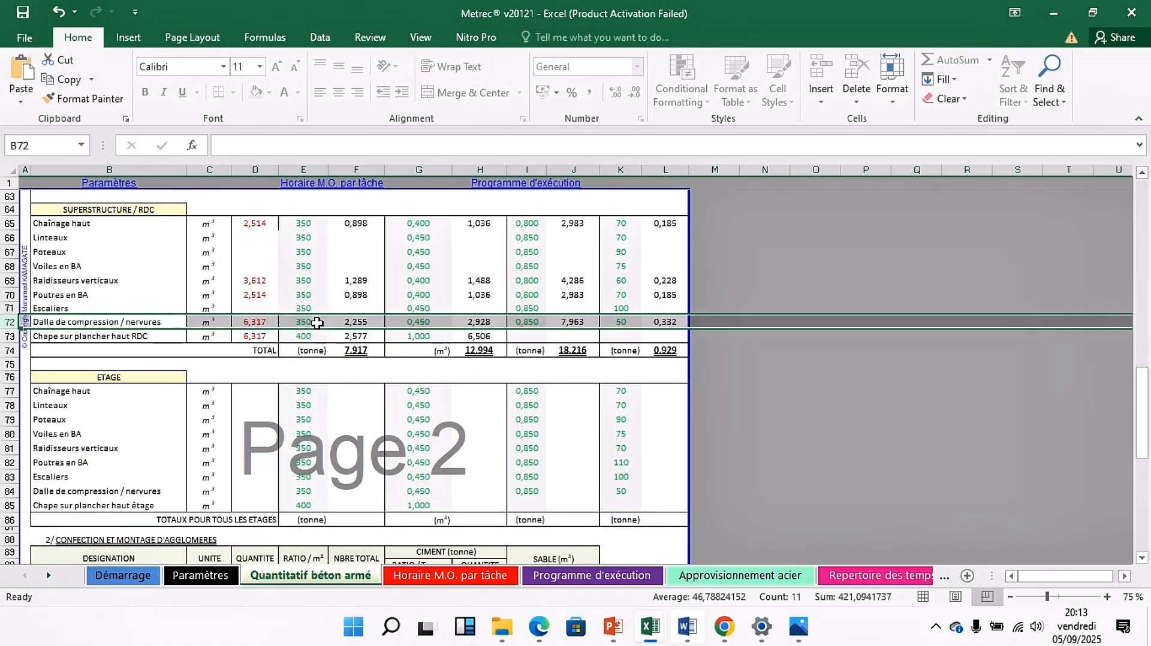
left_click(425, 322)
key("BackSpace")
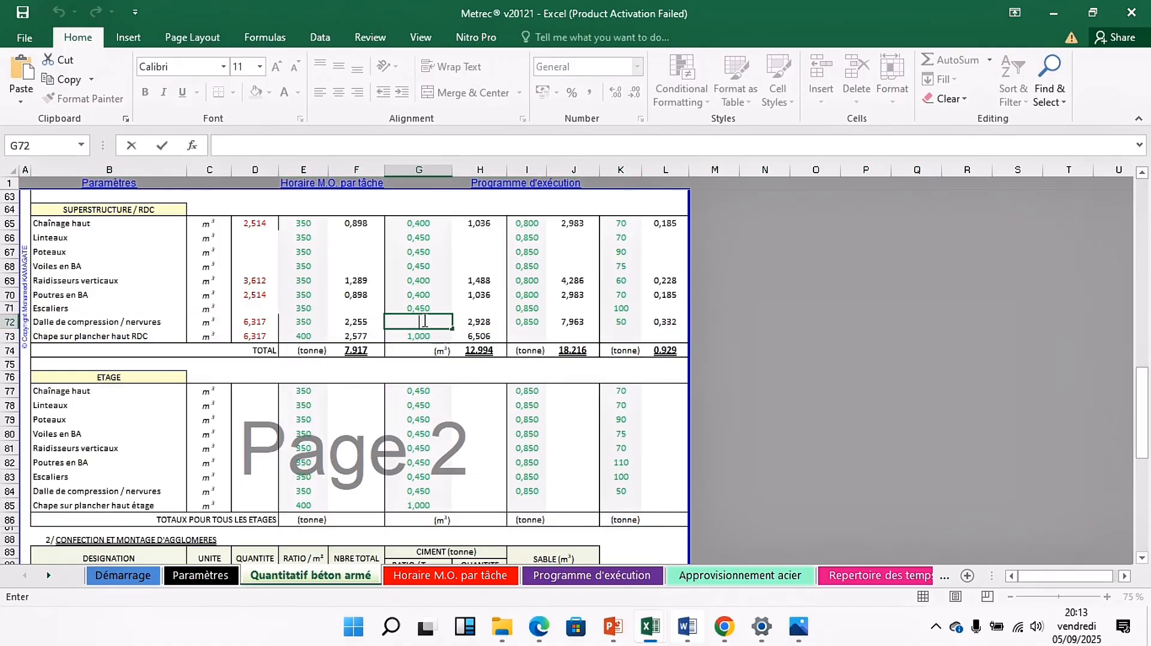
type("0,400")
left_click(533, 322)
key("Delete")
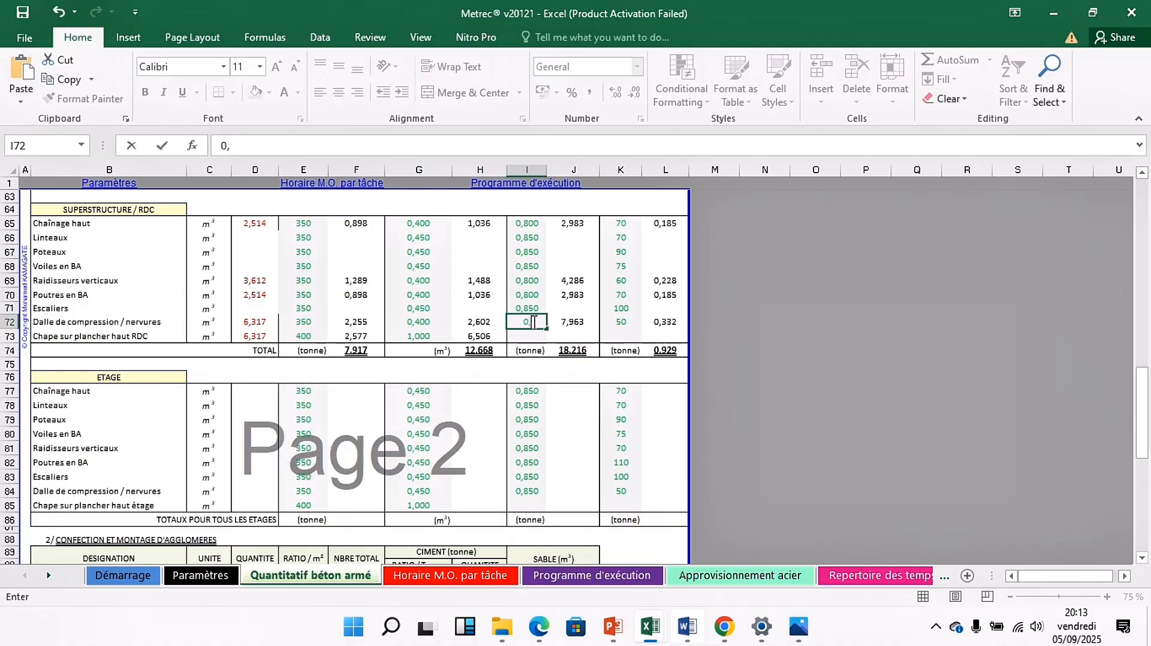
type("0,800")
- Set the Dalle de compression / nervures Fer ratio to 45 in the Superstructure / RDC table
left_click(628, 321)
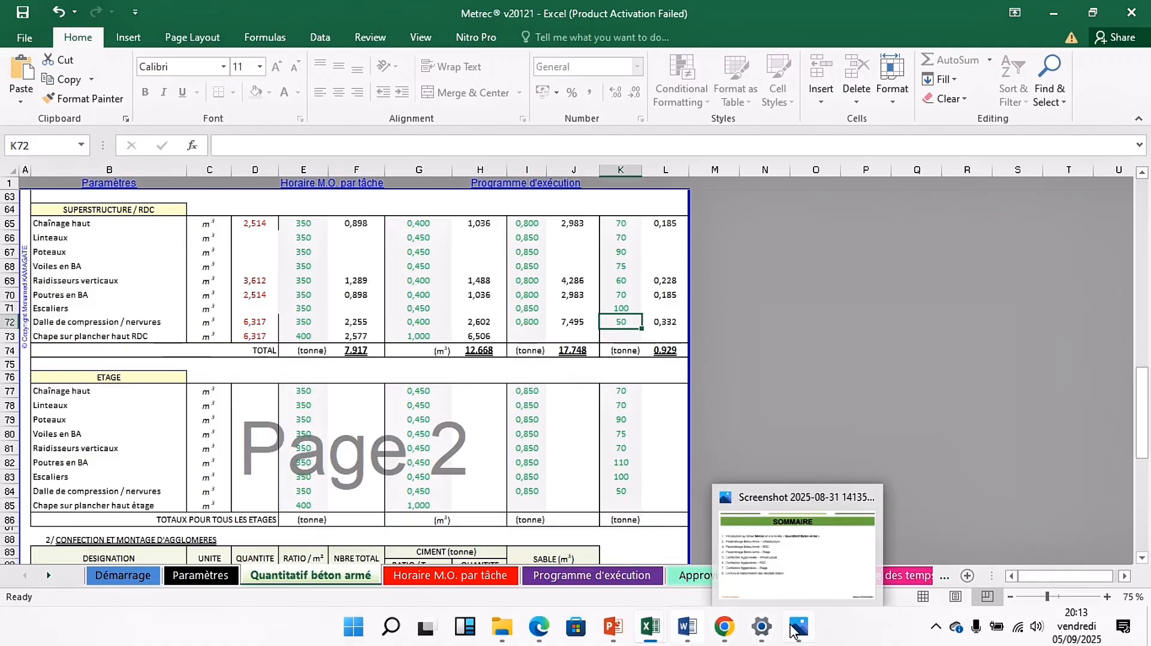
left_click(793, 631)
left_click(627, 322)
type("45")
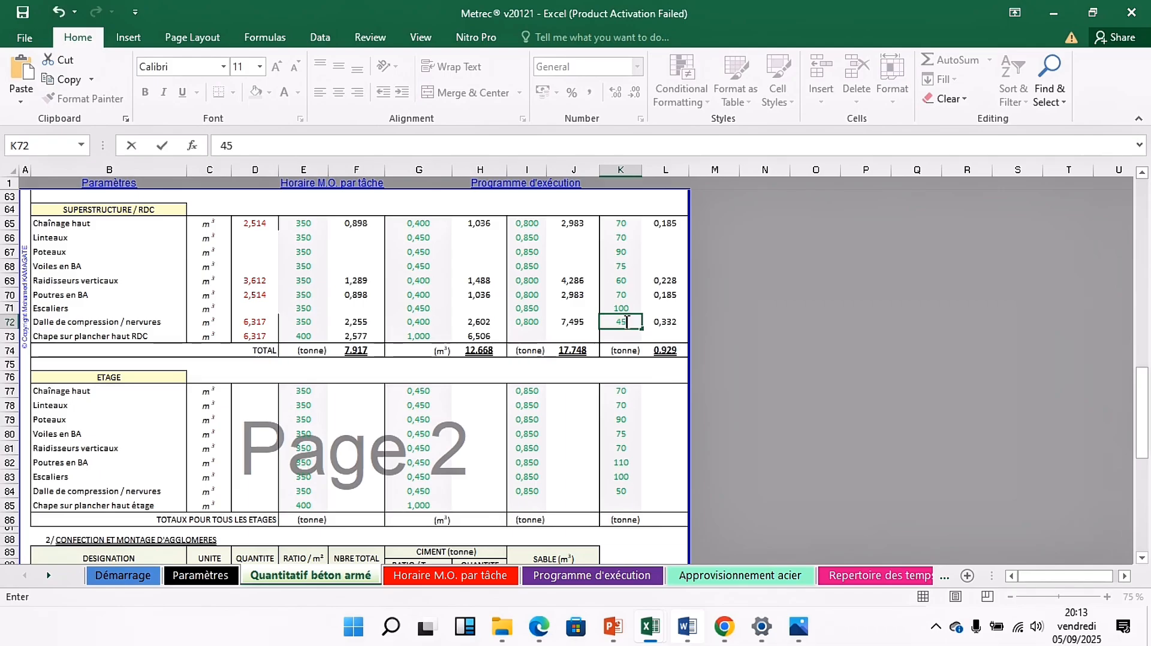
left_click(74, 338)
- Review the Chape sur plancher haut RDC row, then the Confection et montage d'agglomérés table
left_click(8, 337)
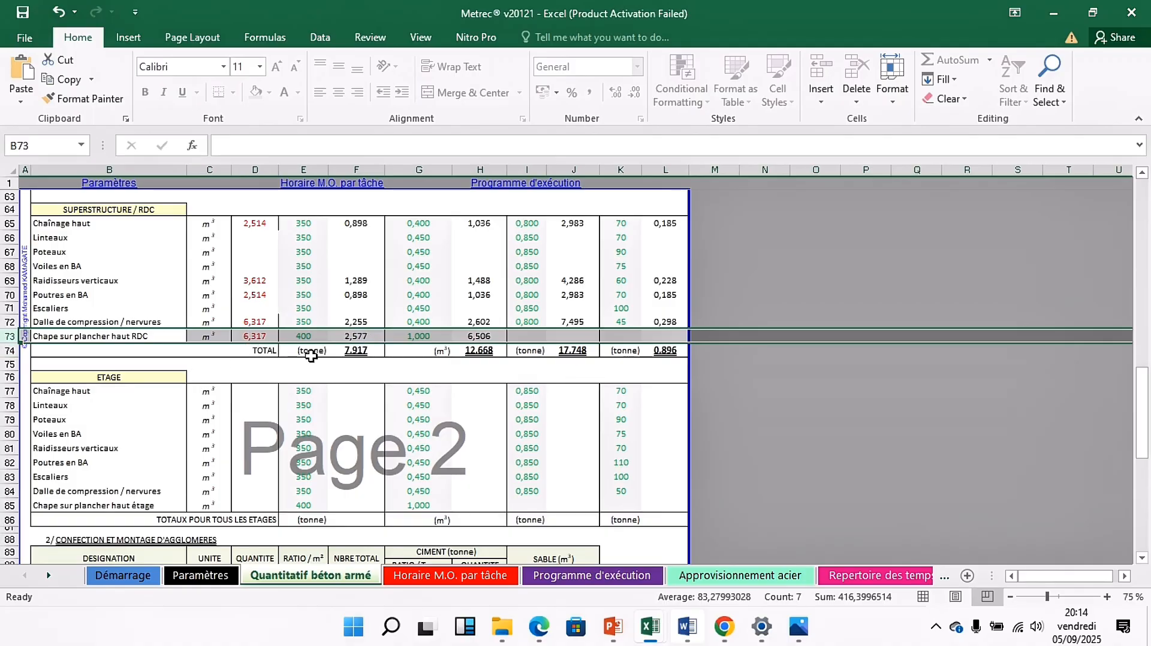
scroll(349, 355, "down", 1)
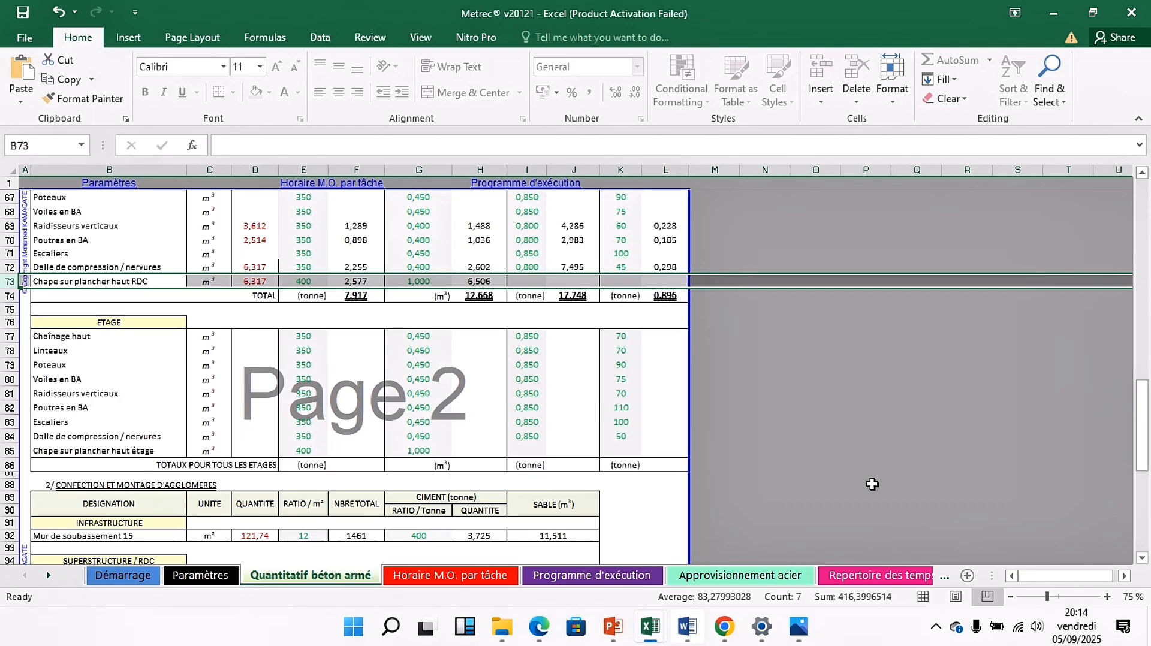
left_click_drag(1145, 466, 1147, 522)
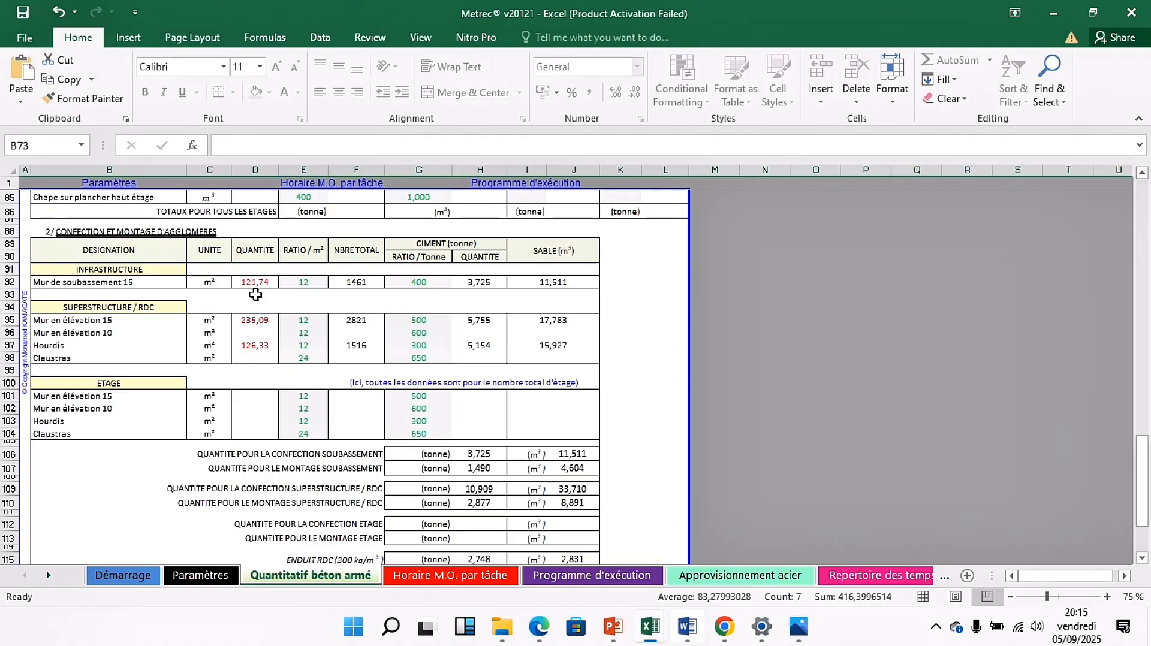
- Try a ratio of 13 per m² for Mur de soubassement 15 in the agglomérés Infrastructure table
left_click(312, 284)
key("BackSpace")
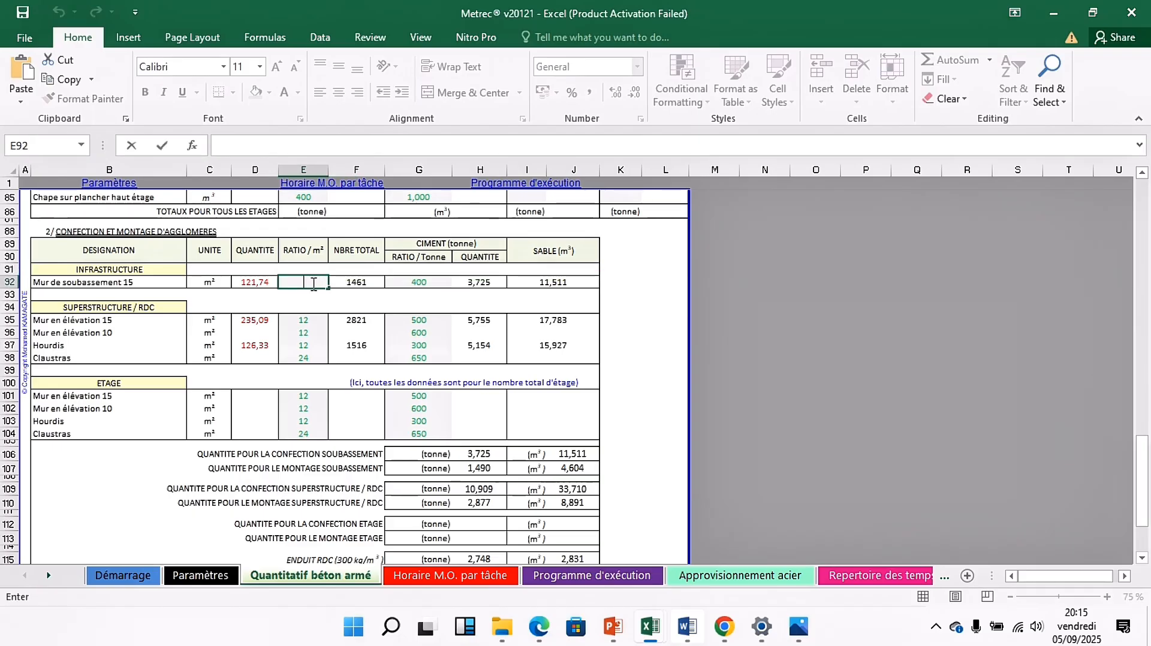
type("13")
left_click(315, 308)
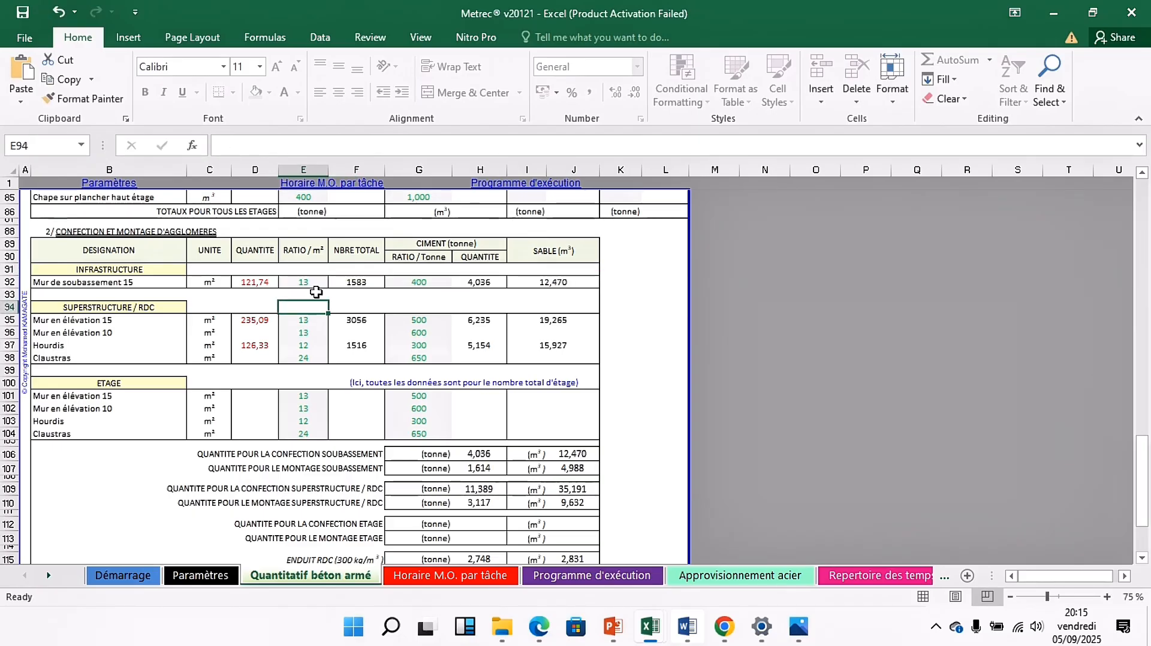
- Set the Mur de soubassement 15 ratio per m² back to 12
left_click(316, 284)
type("12")
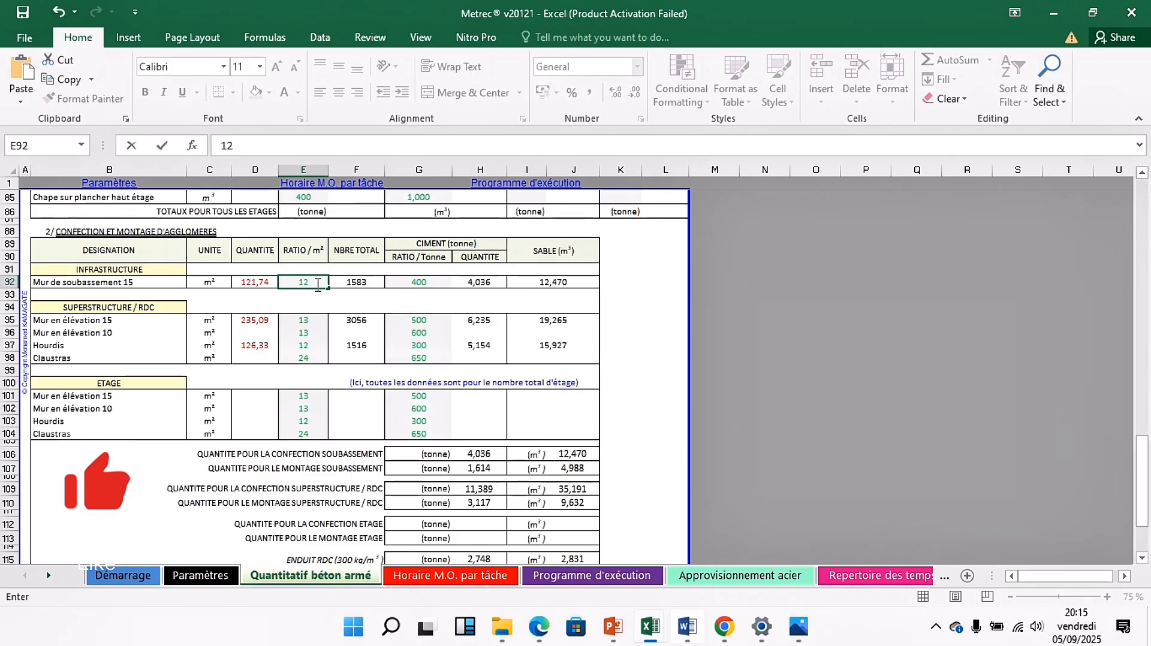
left_click(331, 306)
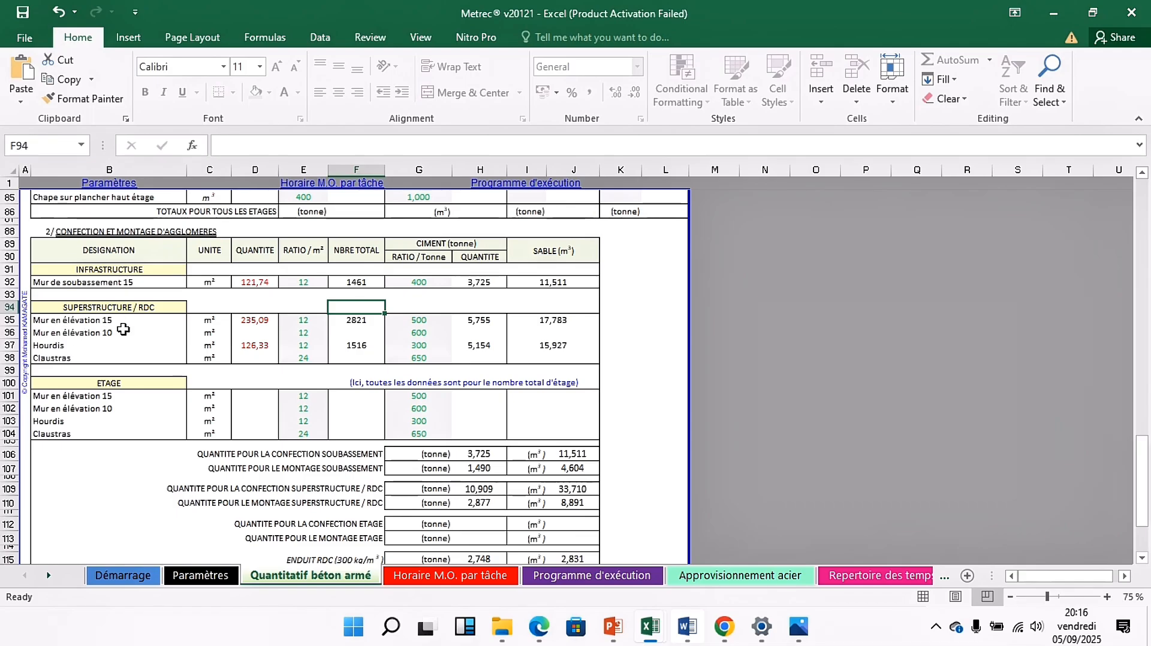
- Examine the Mur en élévation 15 row and its total number of blocks in the agglomérés Superstructure / RDC table
left_click(4, 322)
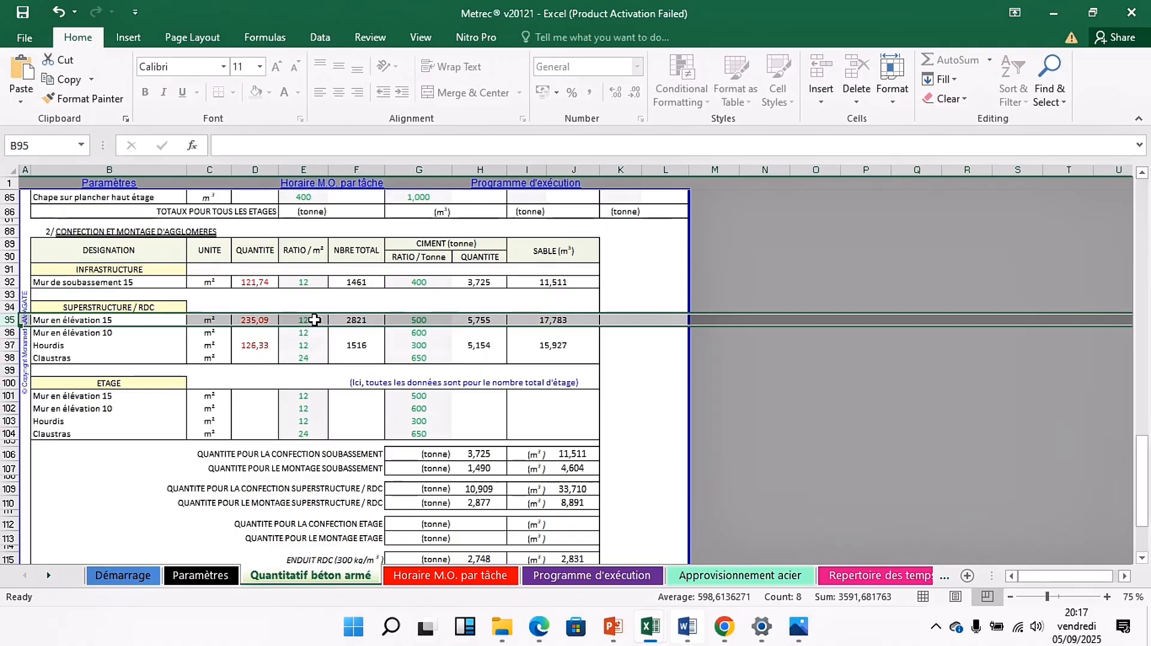
left_click(376, 320)
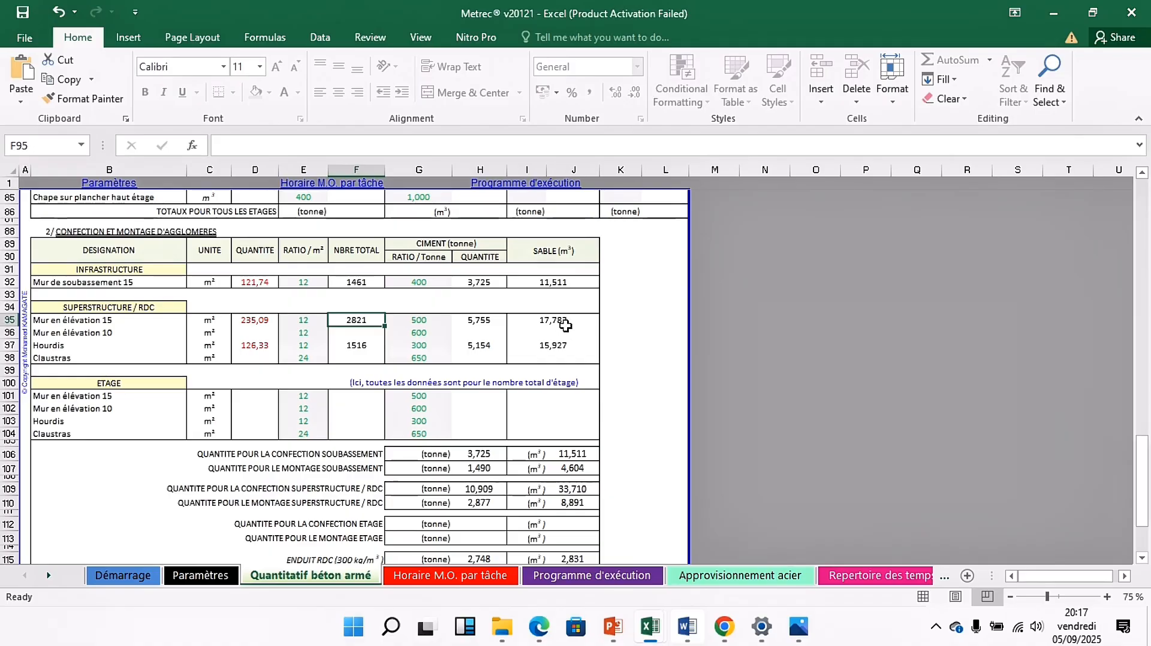
- Examine the Mur en élévation 10 and Hourdis rows of the Superstructure / RDC table, then the Etage rows
left_click(10, 334)
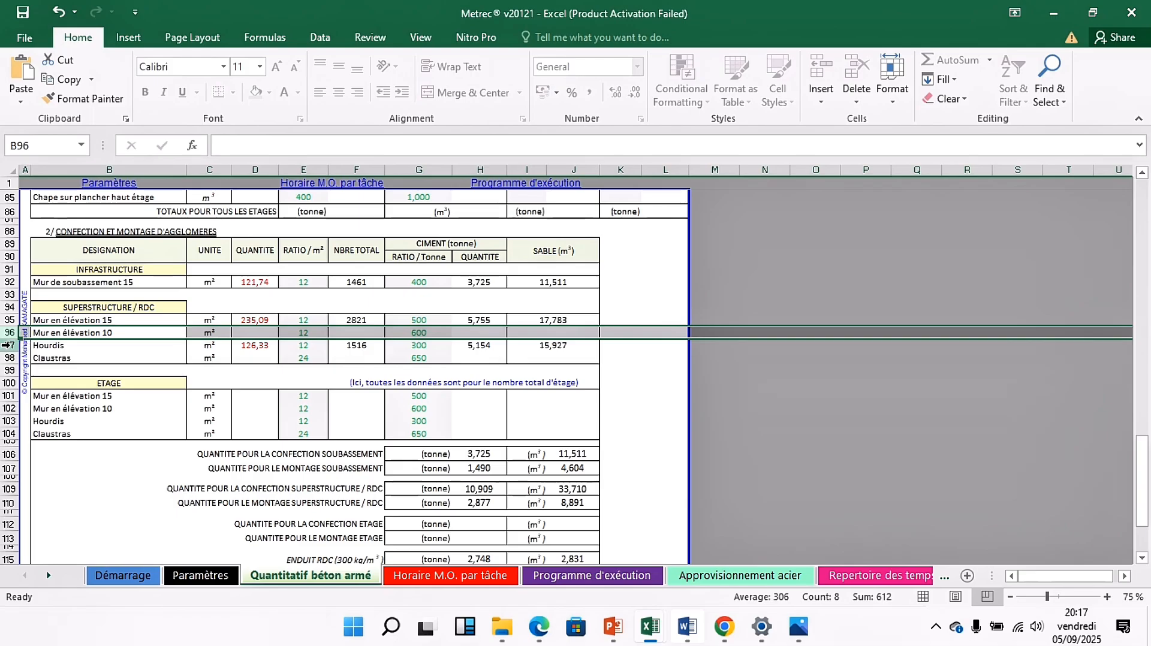
left_click(9, 345)
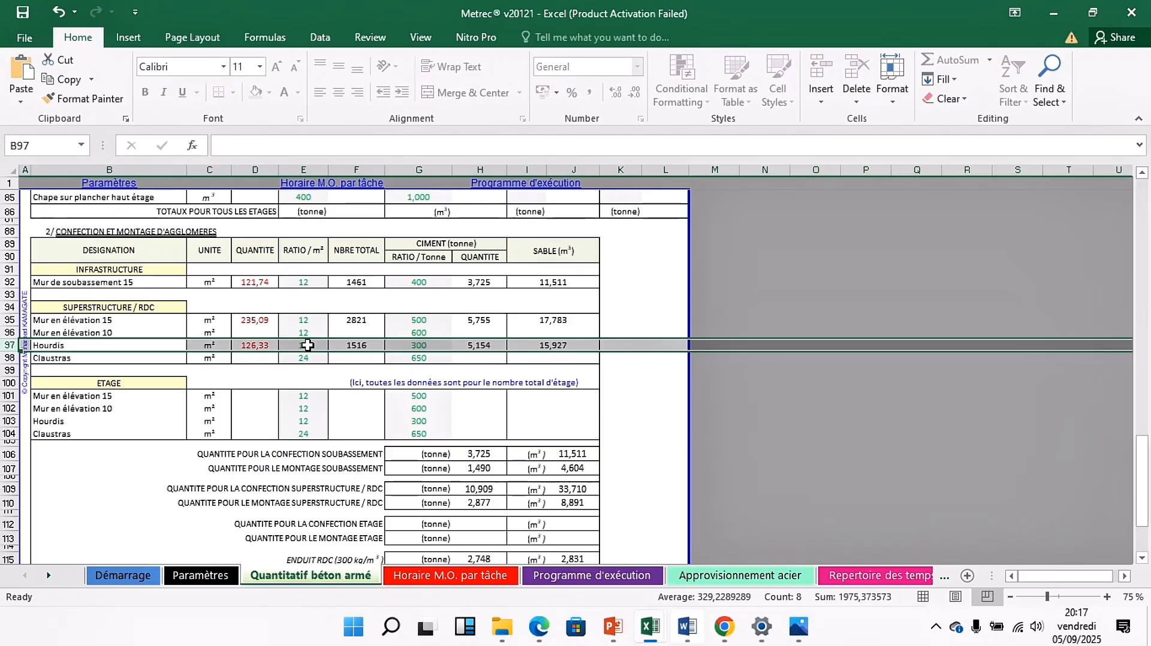
left_click(4, 421)
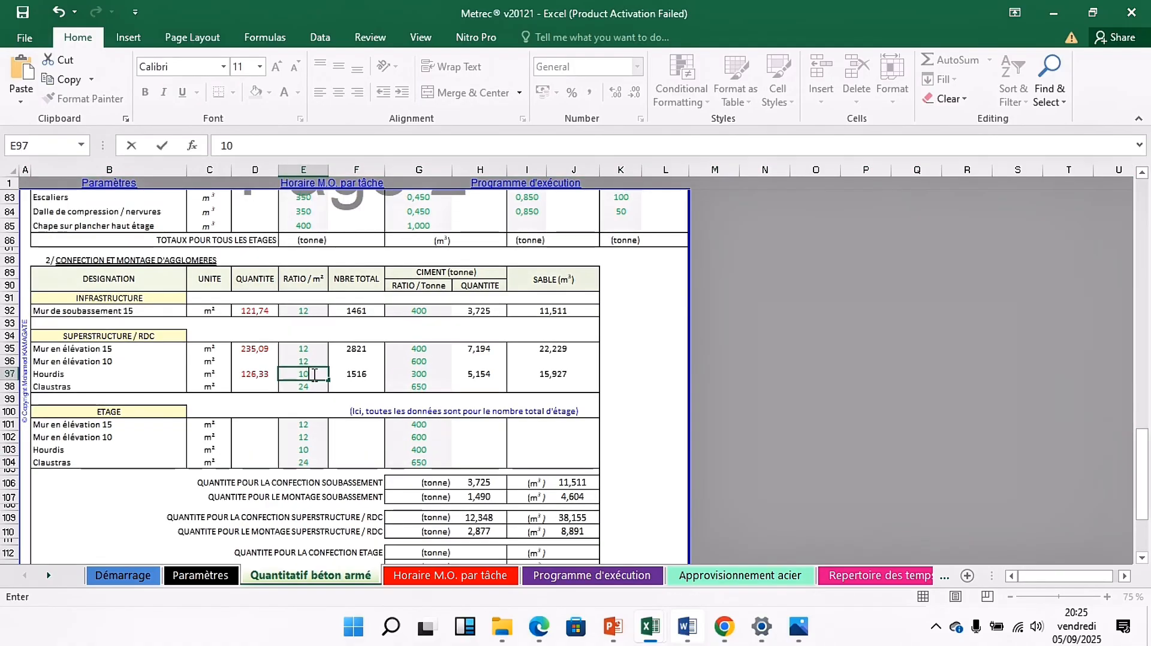
- Set the Superstructure / RDC Hourdis ratio per m² to 10 and its cement ratio per tonne to 400
left_click(324, 411)
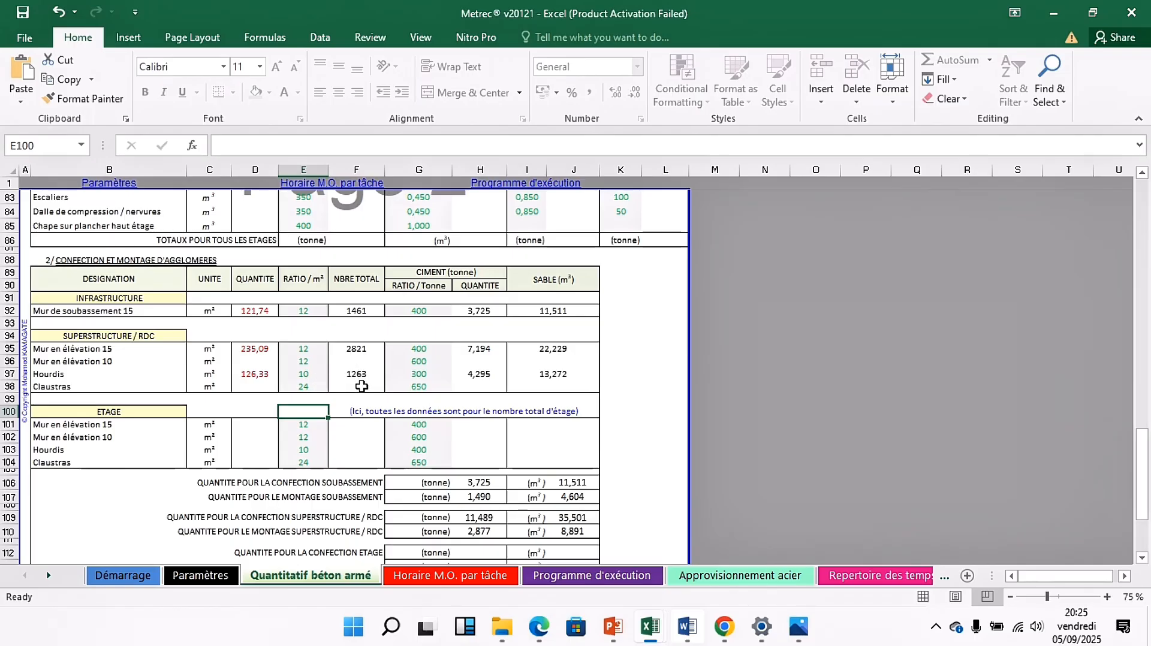
left_click(425, 376)
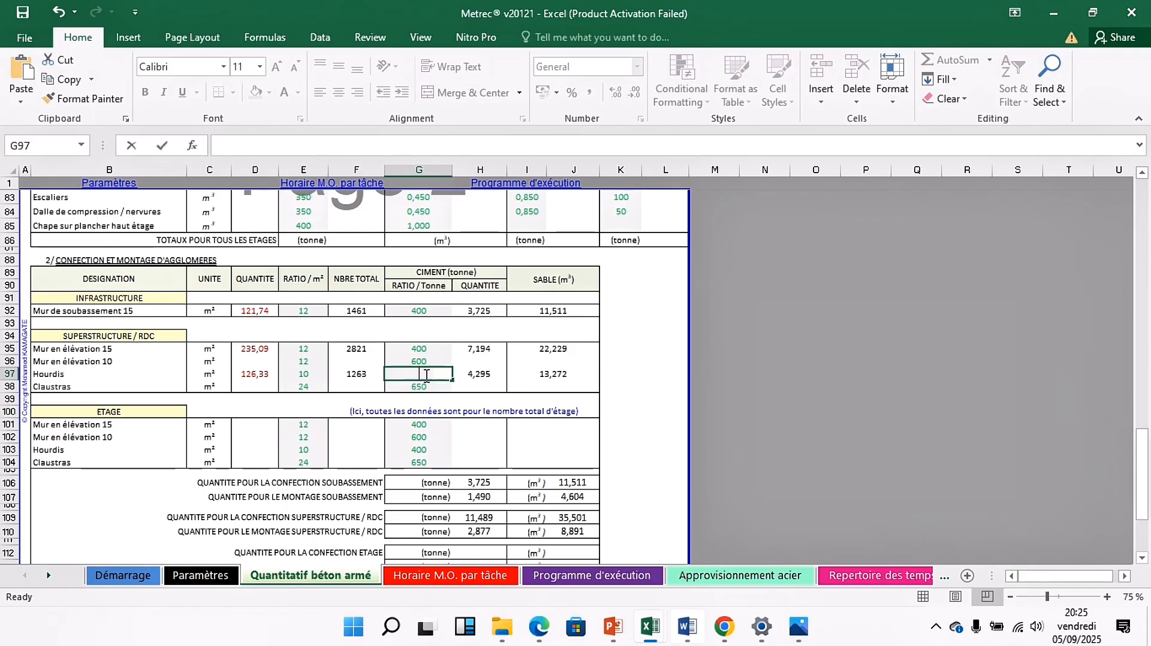
type("400")
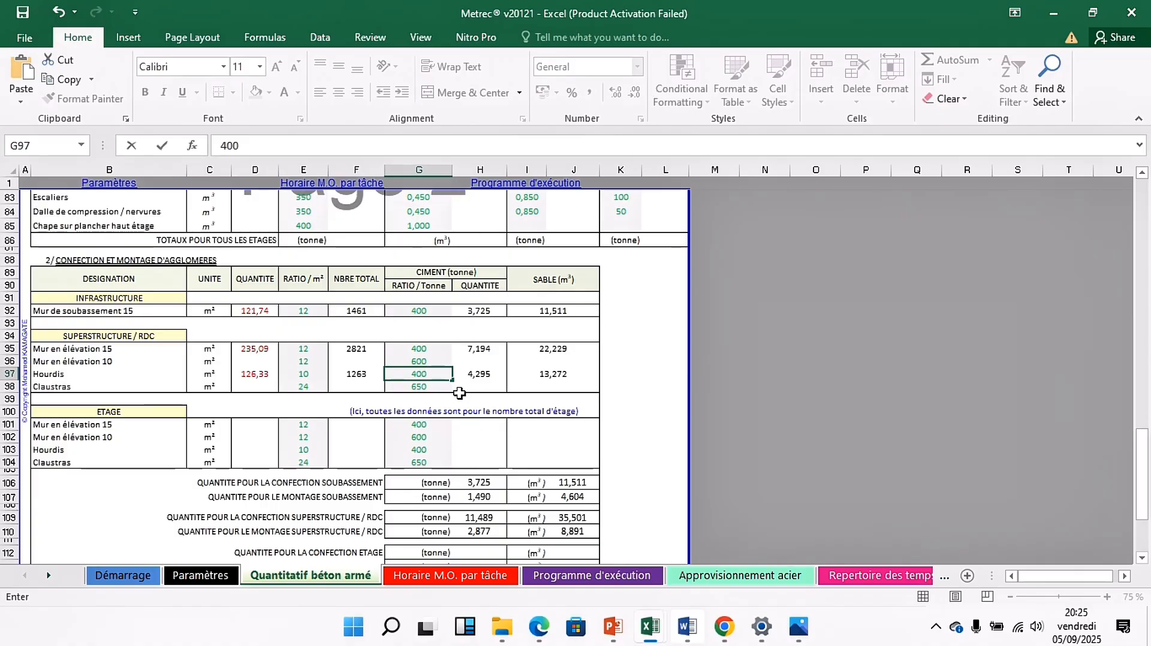
left_click(461, 388)
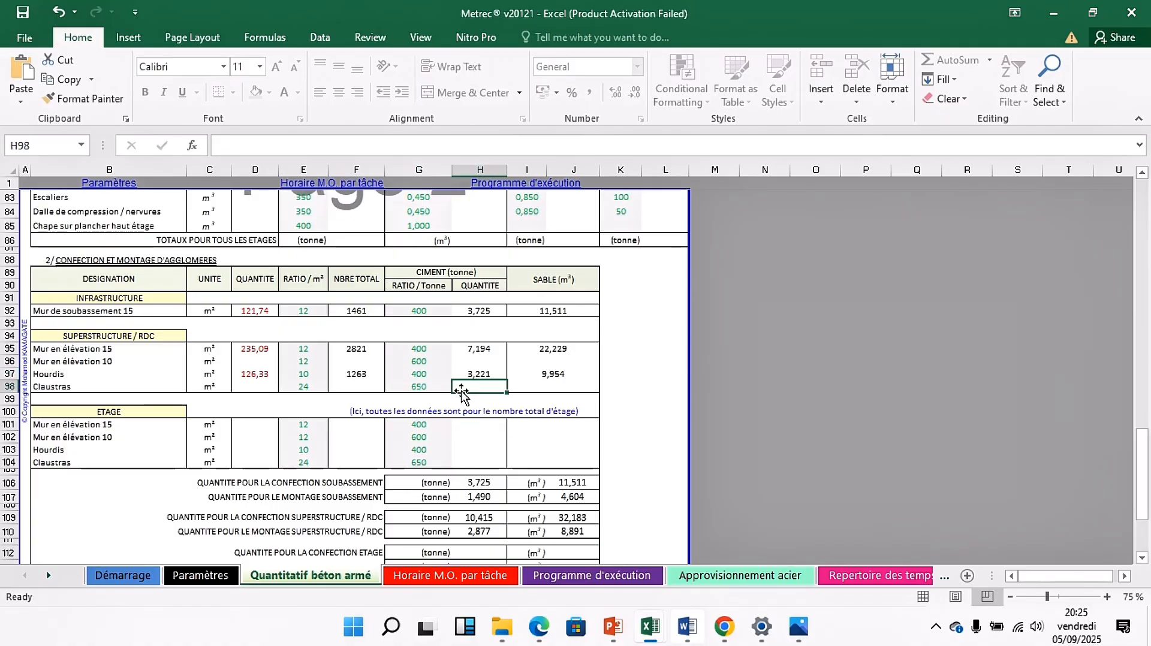
- Review the Hourdis cement and sand quantities, the Etage rows, and the totals for confection and montage of the agglomérés
left_click(489, 363)
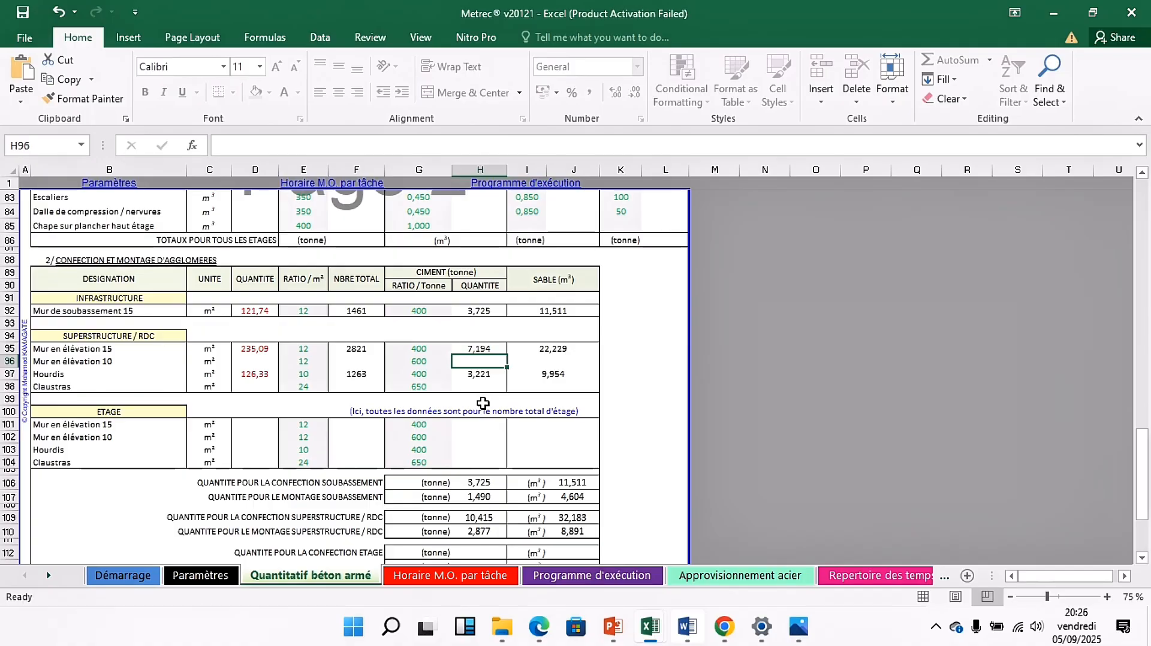
left_click(560, 376)
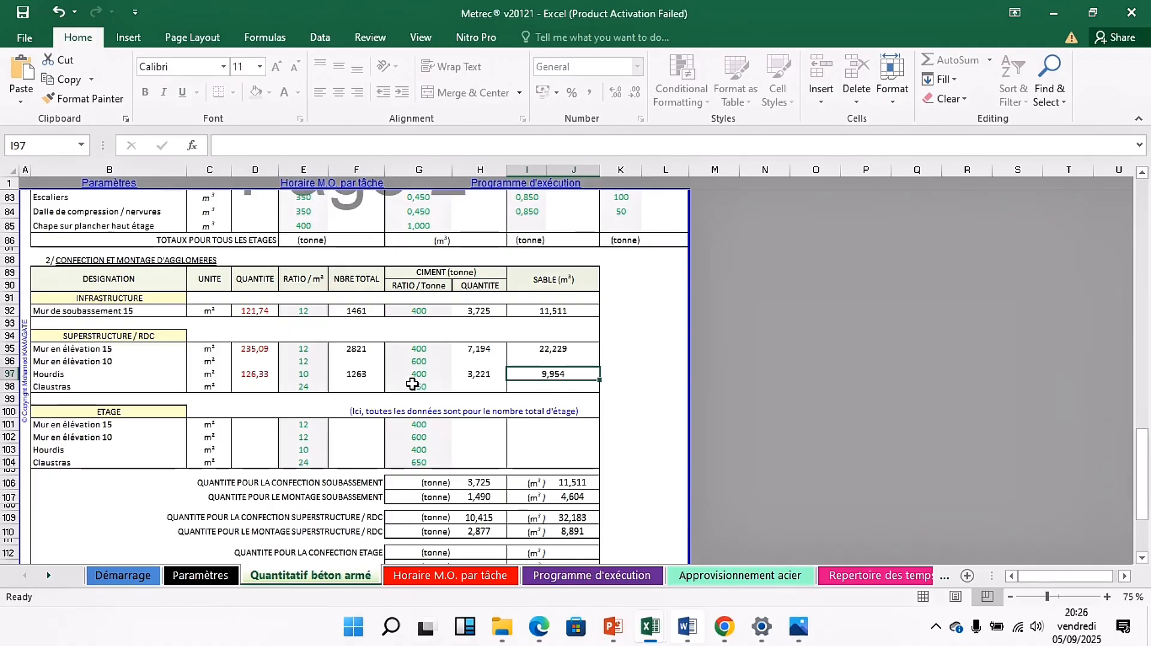
left_click(72, 435)
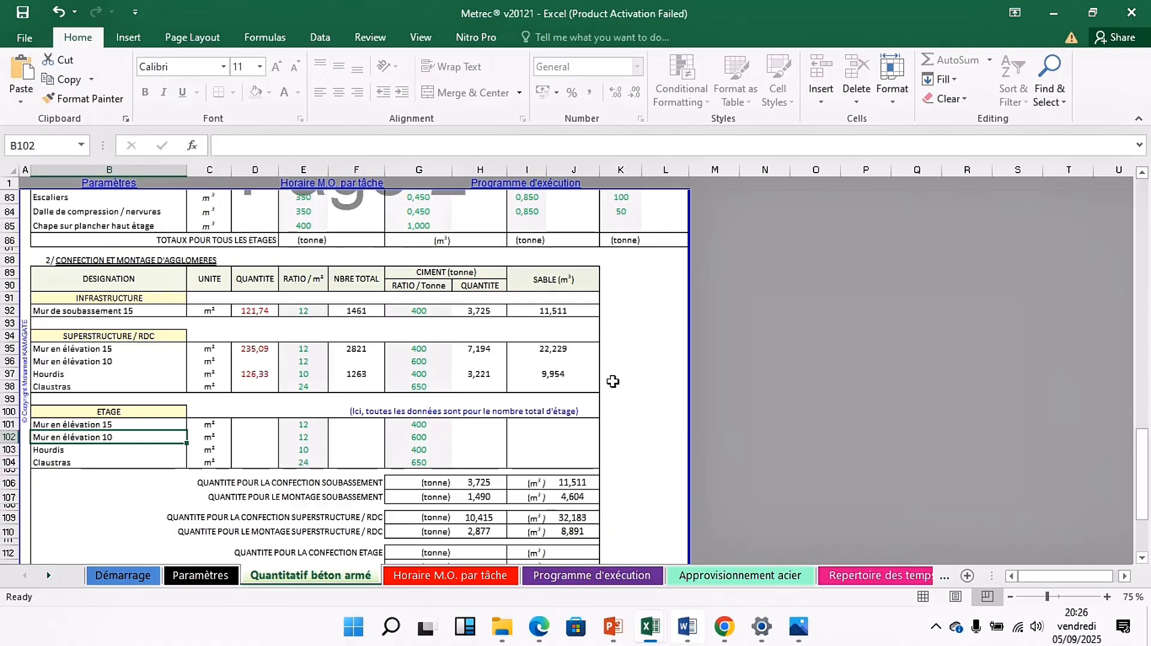
left_click_drag(1143, 477, 1145, 523)
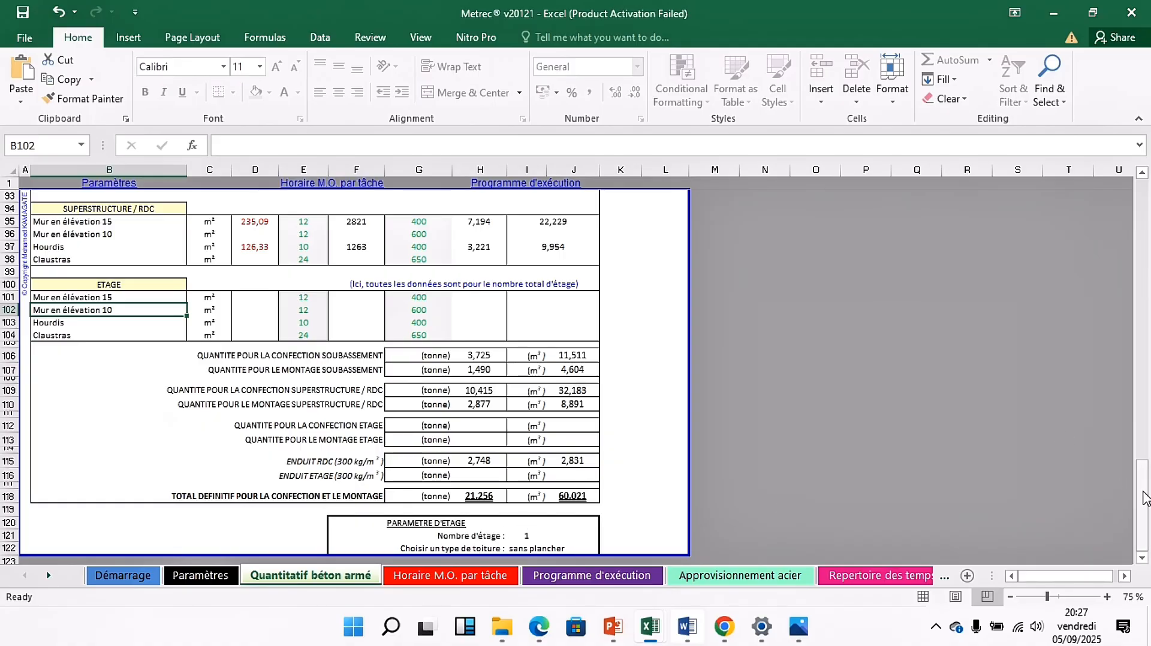
- Review the Statistiques summary of material quantities for Infrastructure, Superstructure / RDC and Etage at the start of the sheet
left_click_drag(1143, 499, 1138, 202)
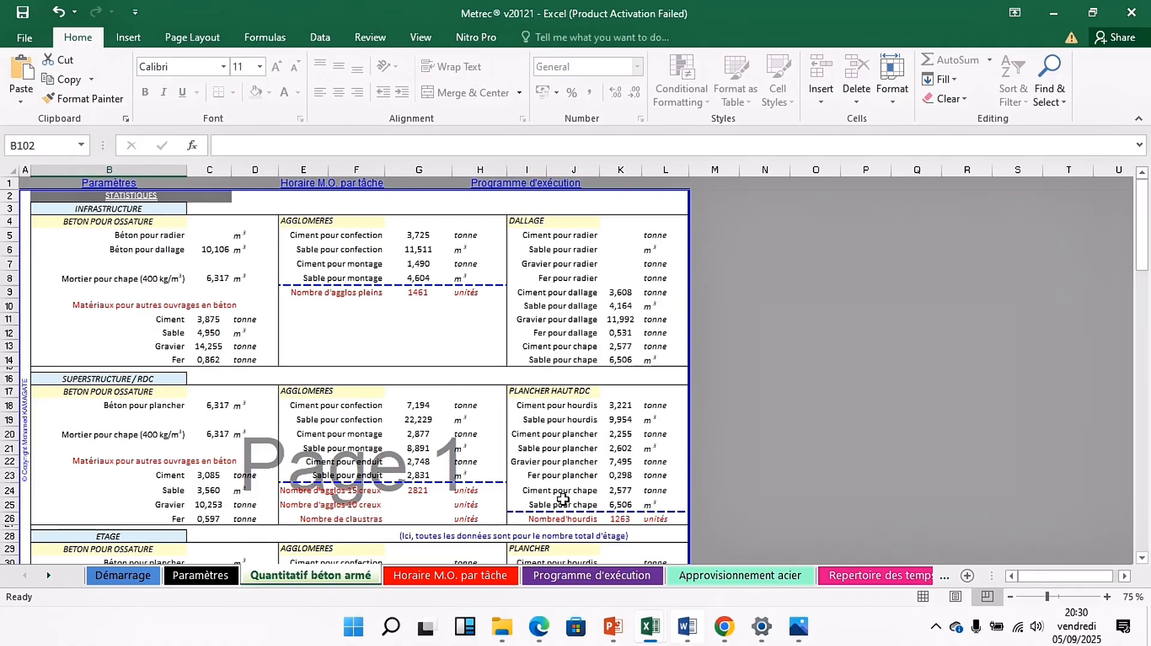
left_click(1139, 560)
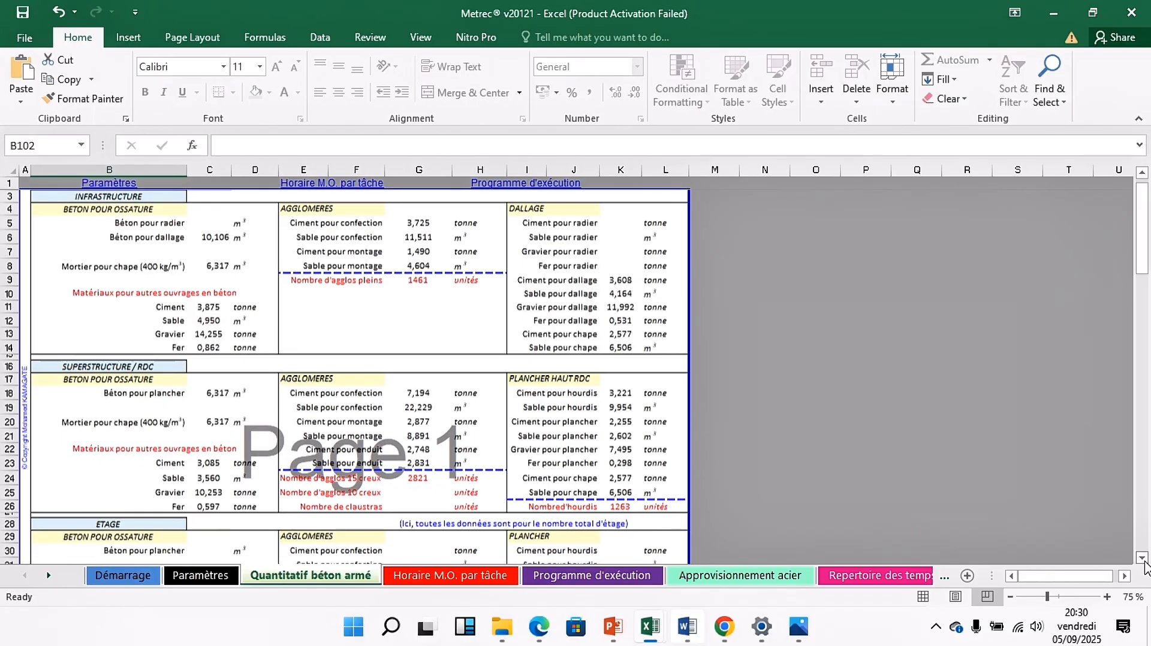
left_click(1141, 559)
left_click(1141, 559)
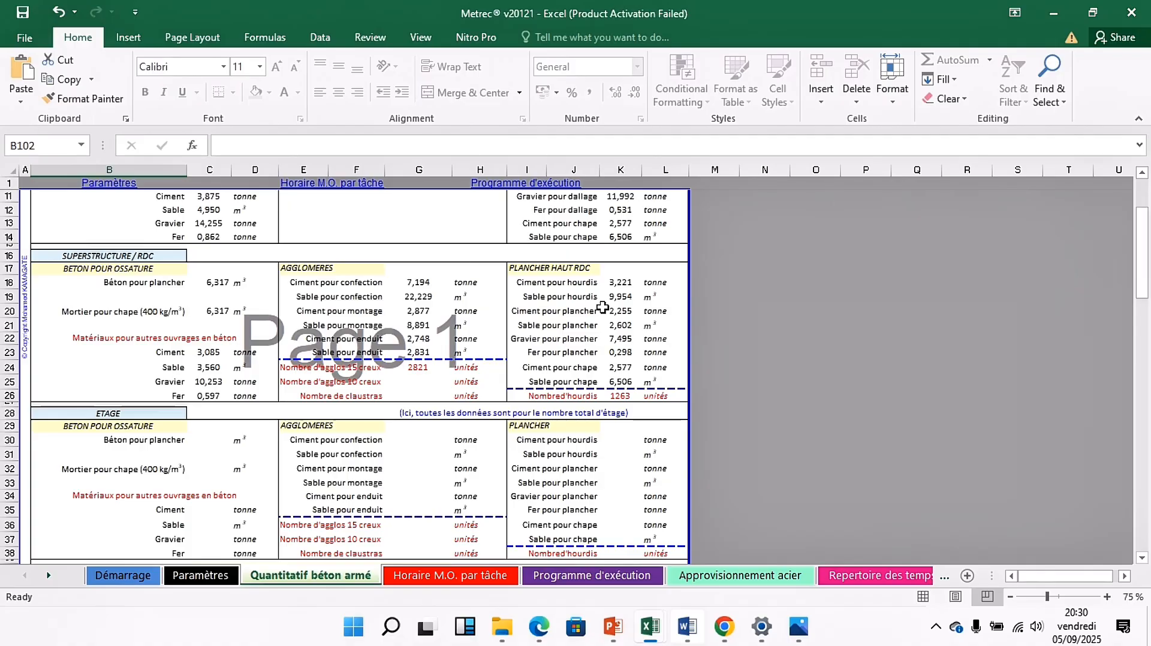
- Look over the Horaire M.O. par tâche, Programme d'exécution and Approvisionnement acier sheets
left_click(424, 579)
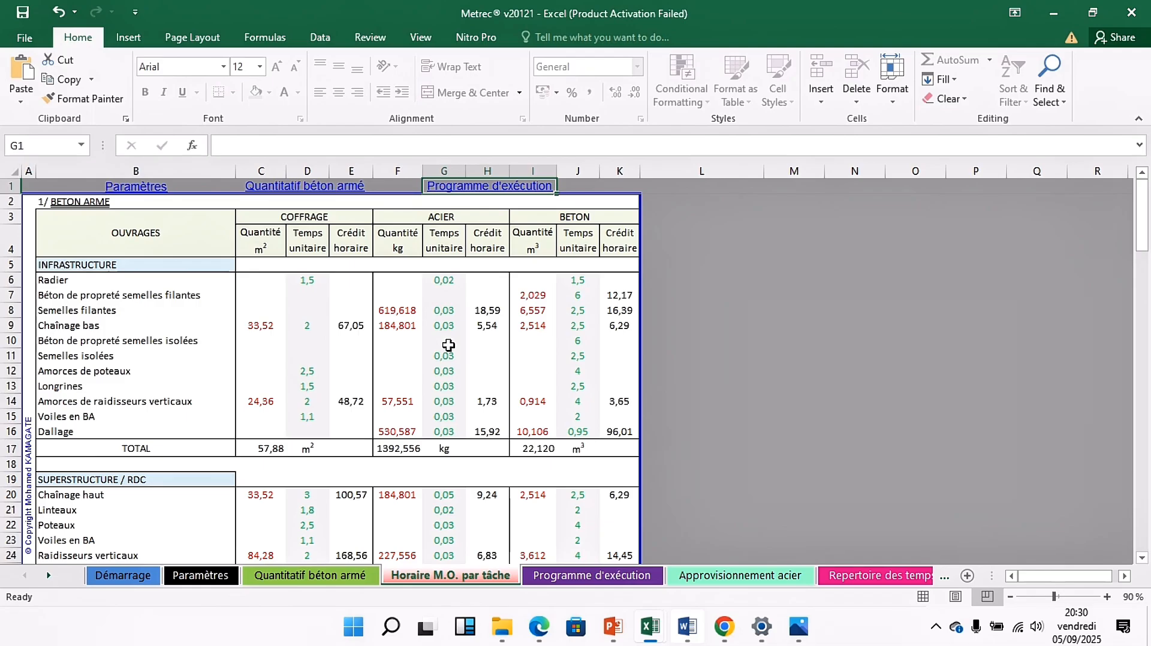
left_click(583, 579)
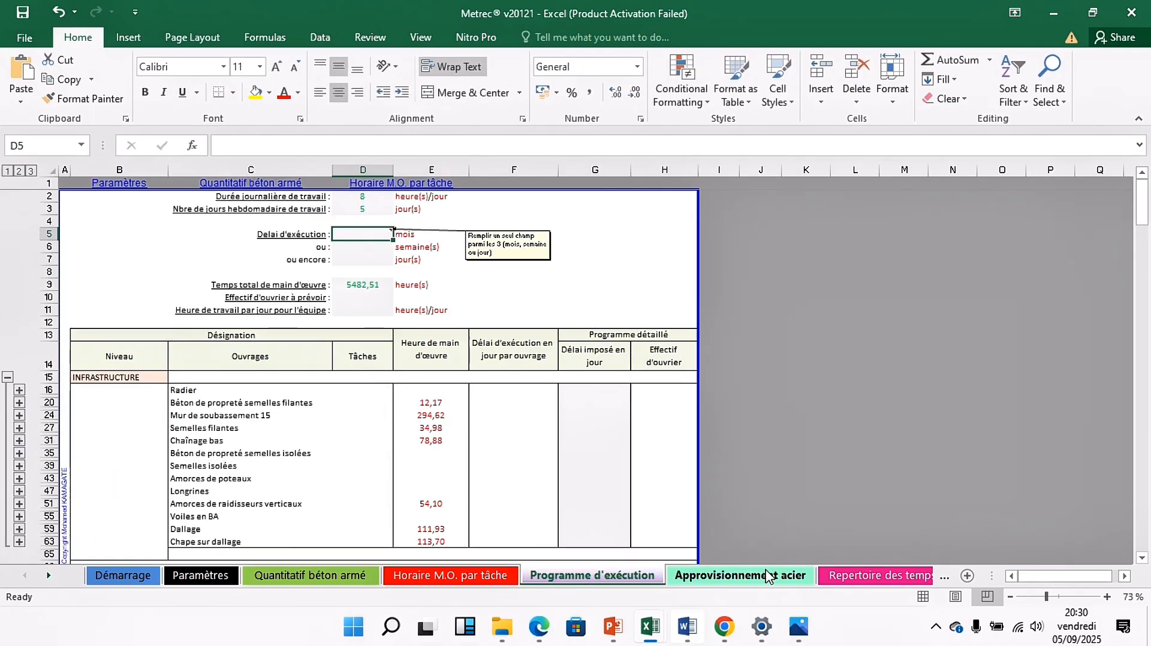
left_click(489, 577)
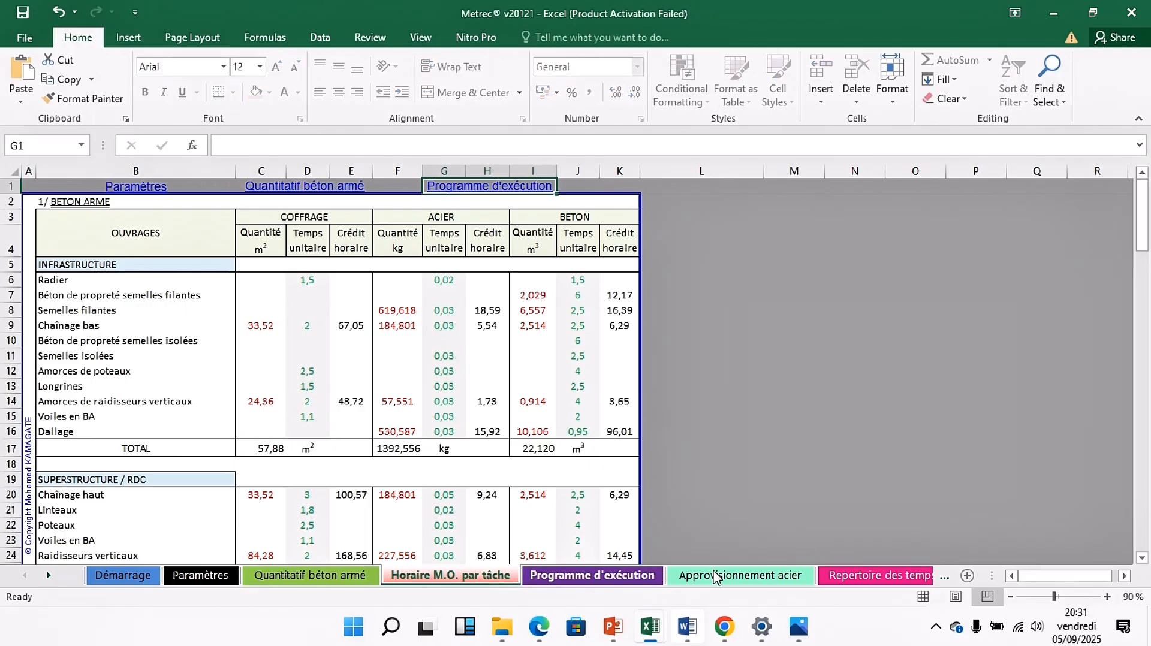
left_click(647, 580)
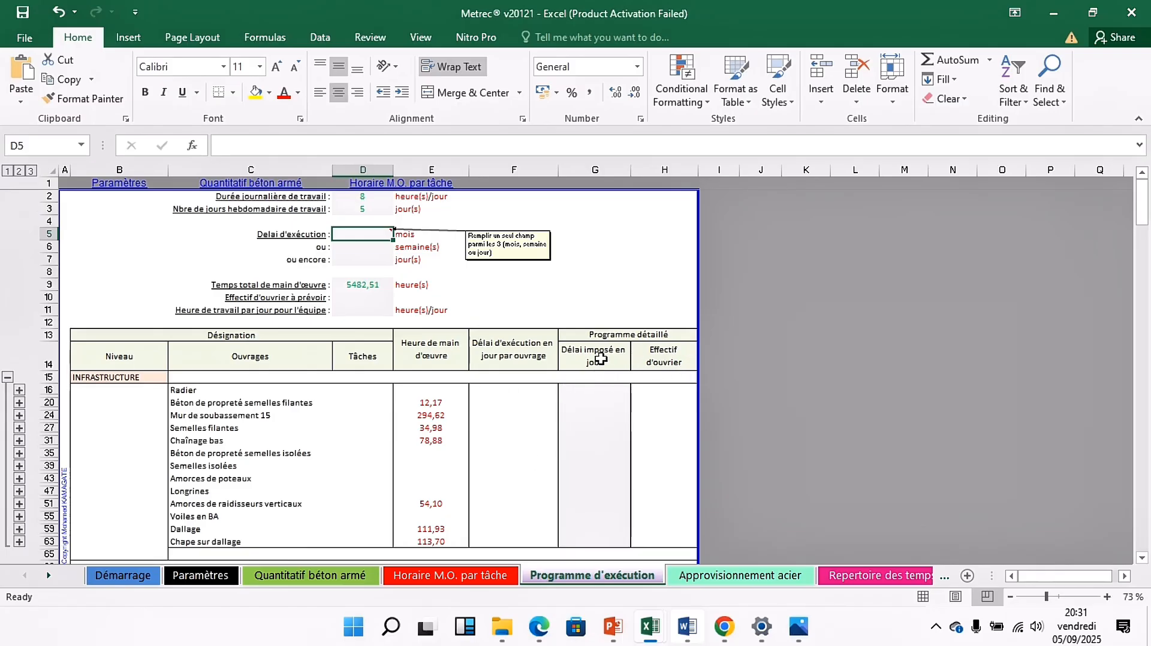
left_click(723, 579)
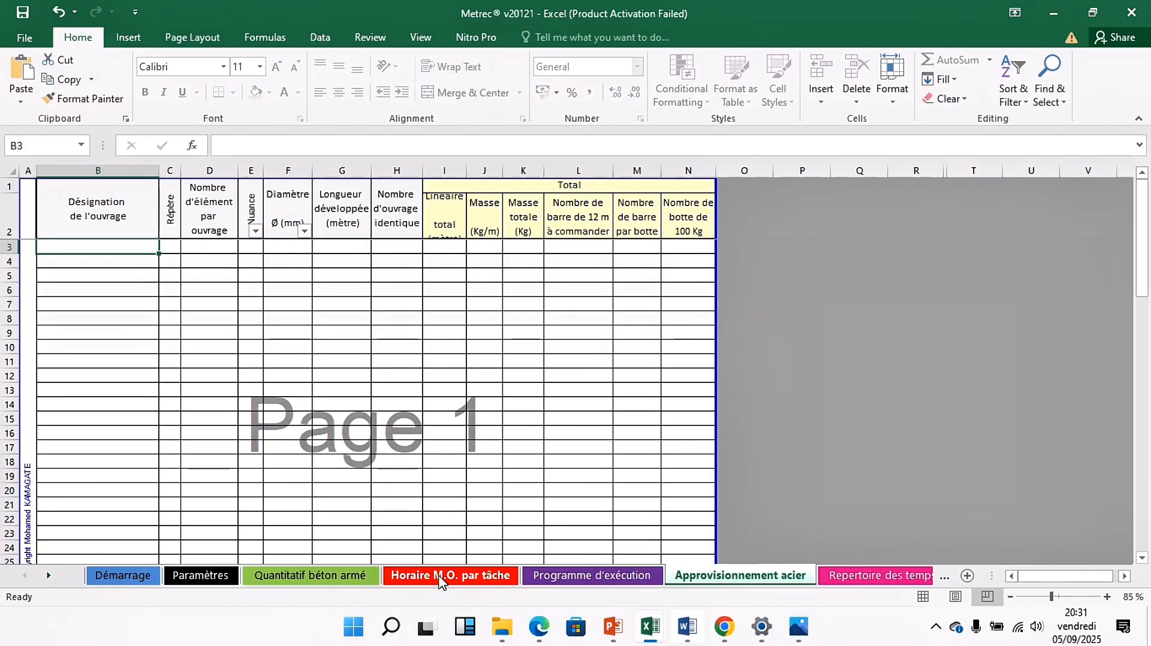
- Check the Paramètres sheet and return to the start of the Statistiques summary in the Quantitatif béton armé sheet
left_click(443, 578)
left_click(322, 576)
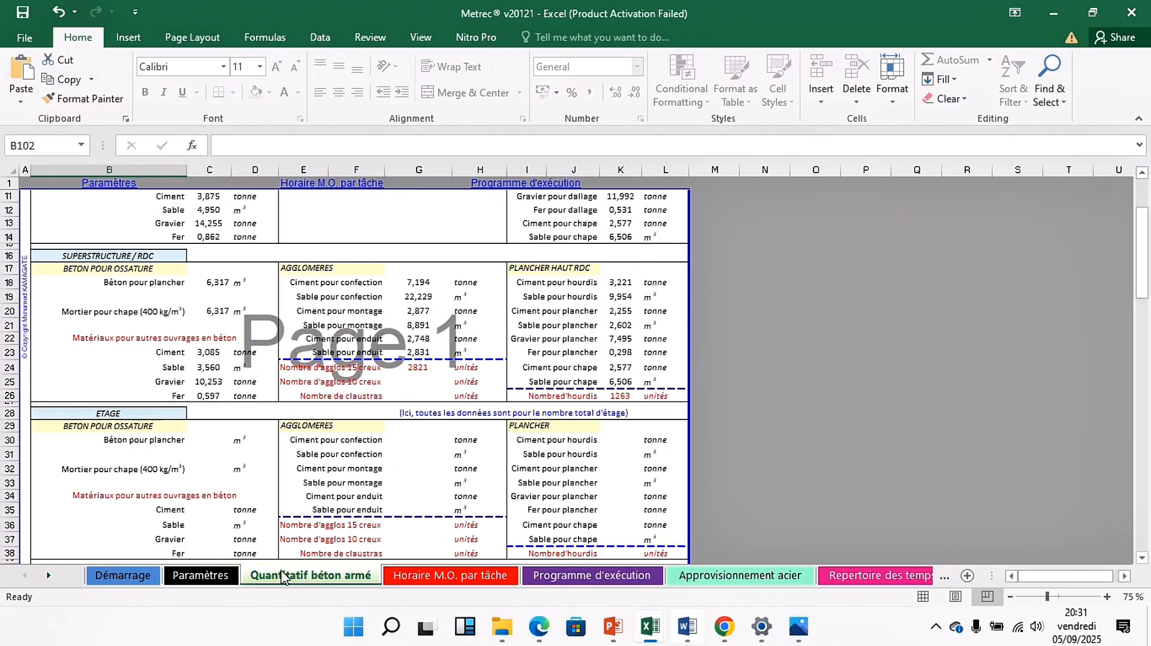
left_click(310, 576)
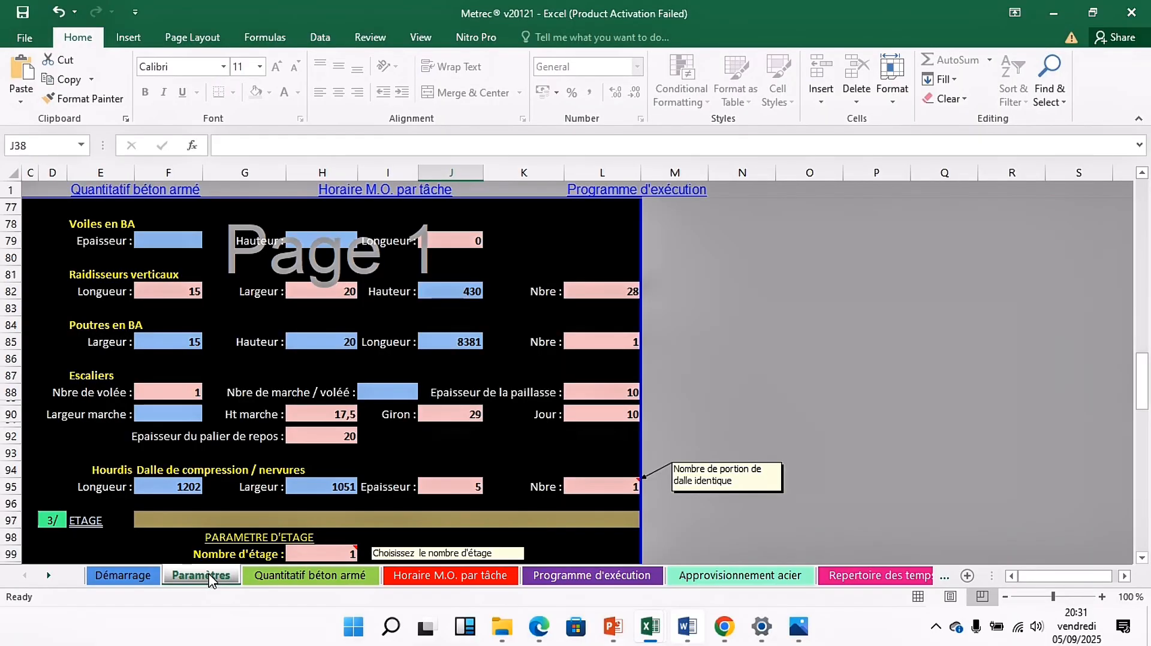
left_click(312, 577)
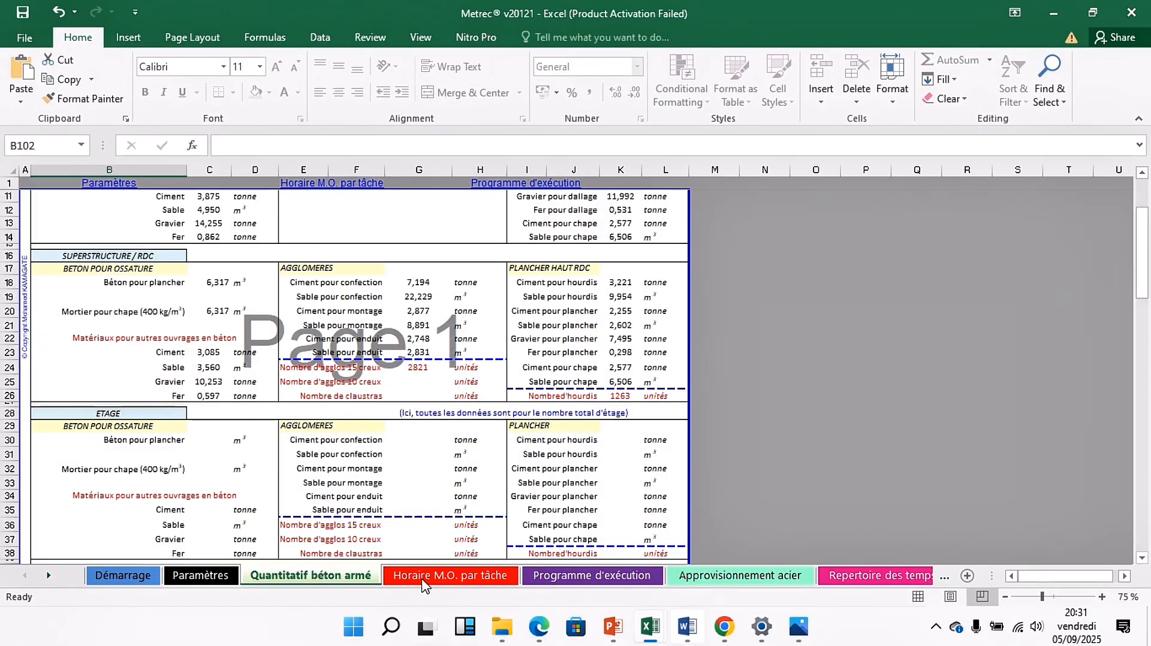
scroll(423, 306, "up", 3)
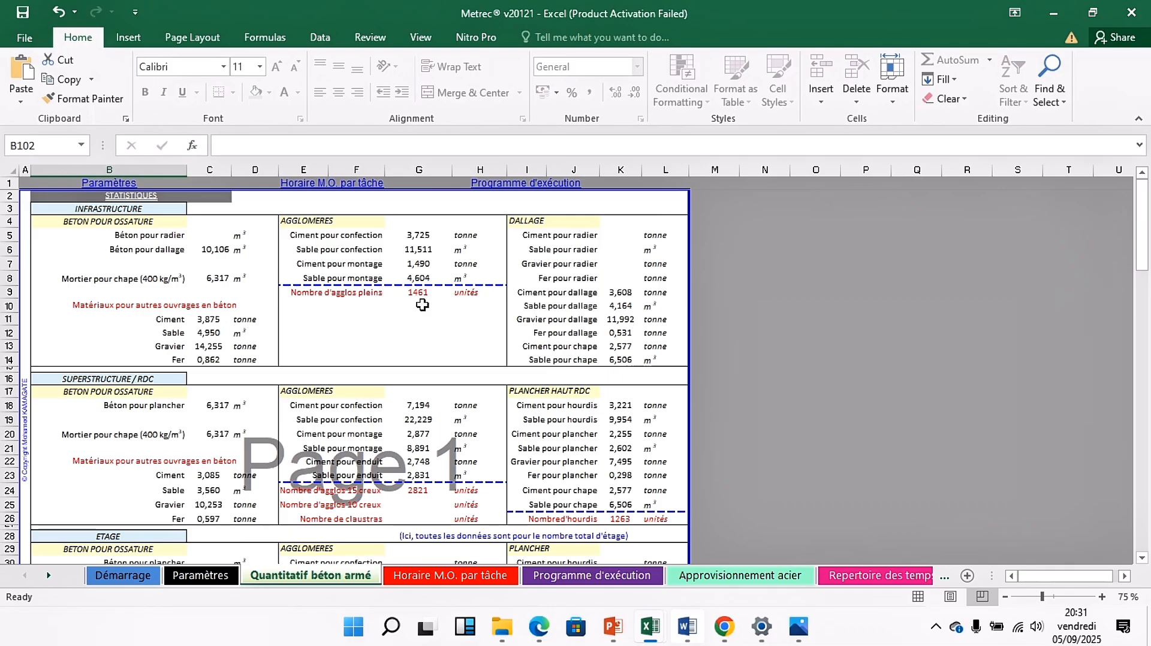